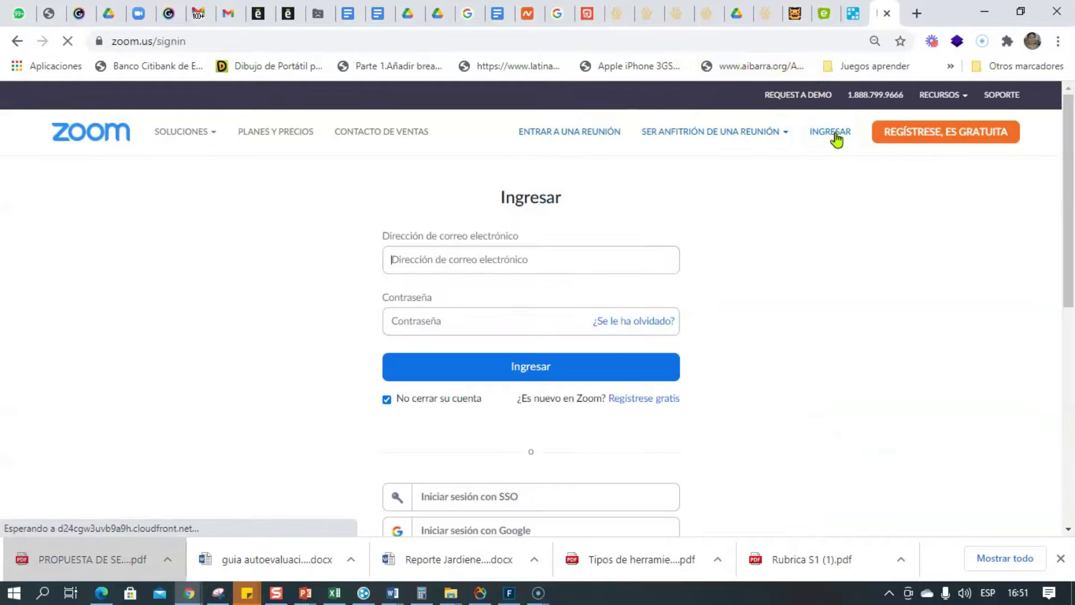
# - Sign in to the account and start scheduling a new meeting from the meetings page
pyautogui.click(448, 398)
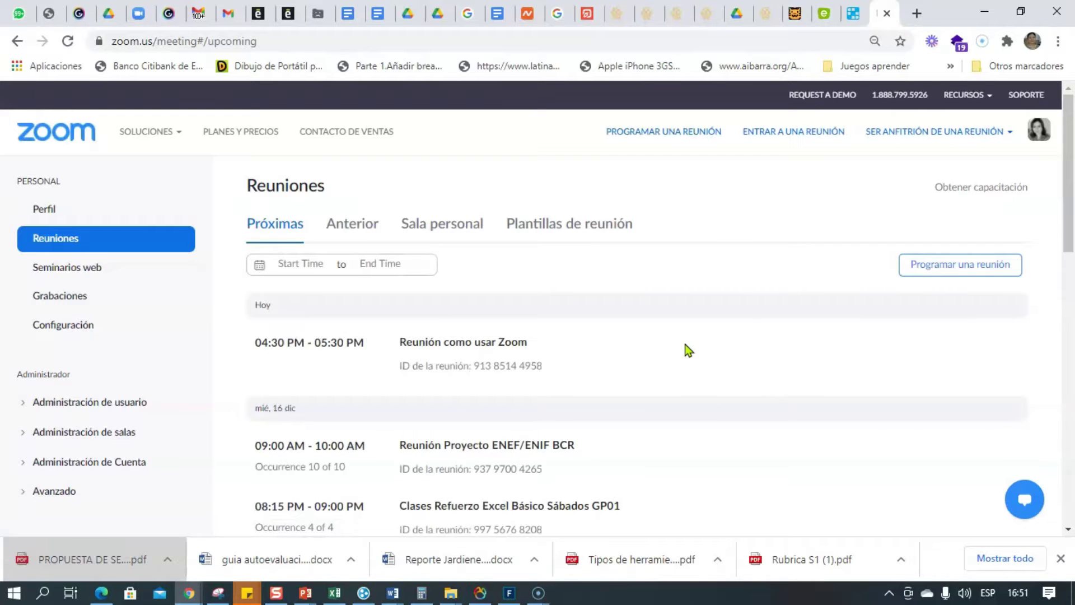
pyautogui.click(950, 269)
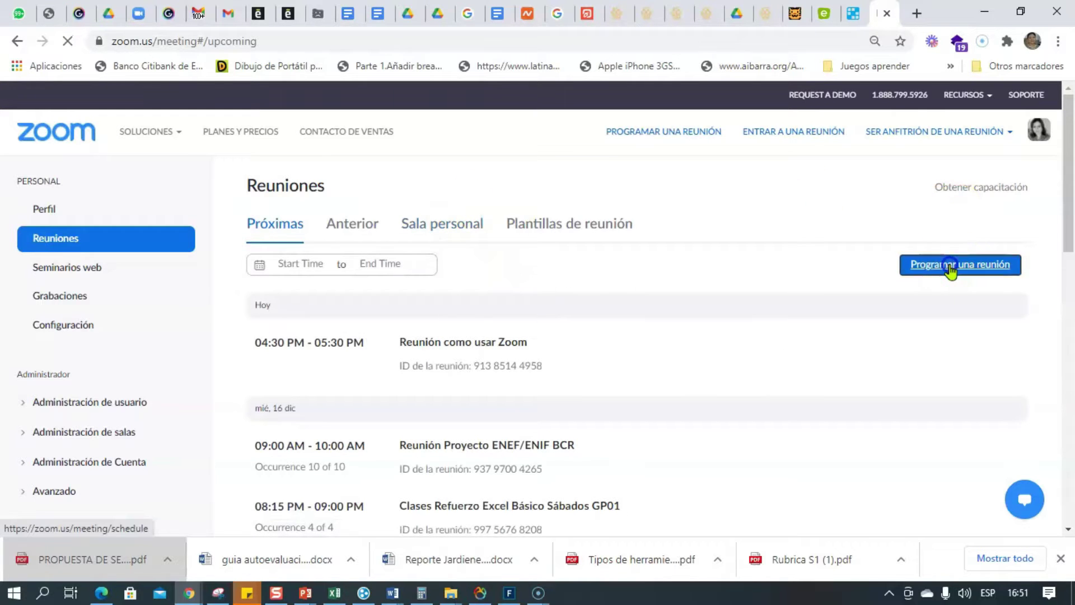
# - Set the meeting topic to "Mi reunión de ejemplo de uso de zoom" and copy the same text into the description
pyautogui.click(470, 260)
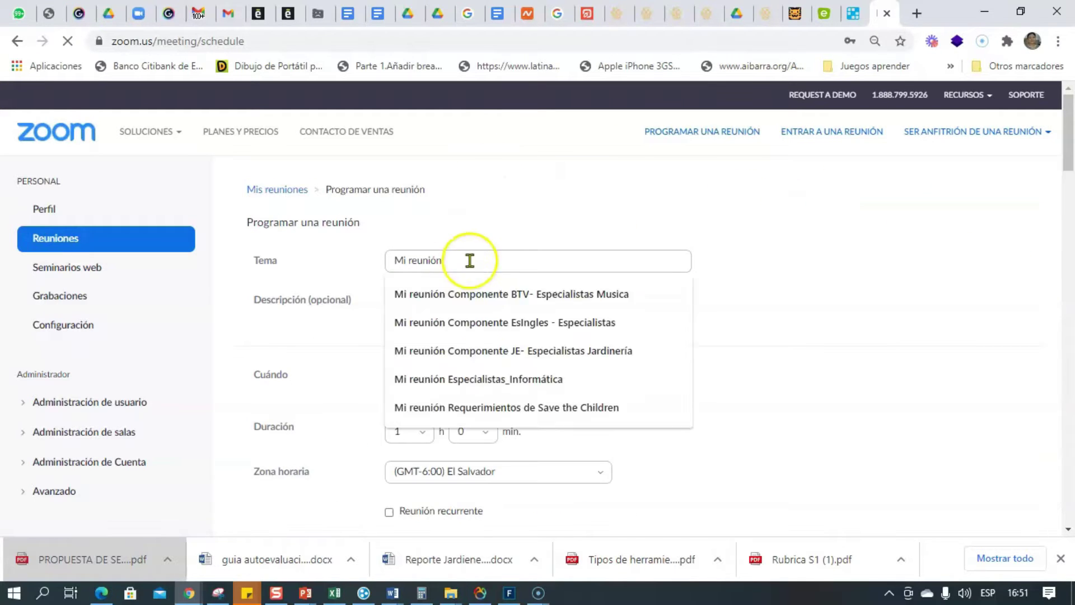
pyautogui.click(461, 338)
pyautogui.write('de ejemplo de uso de zo')
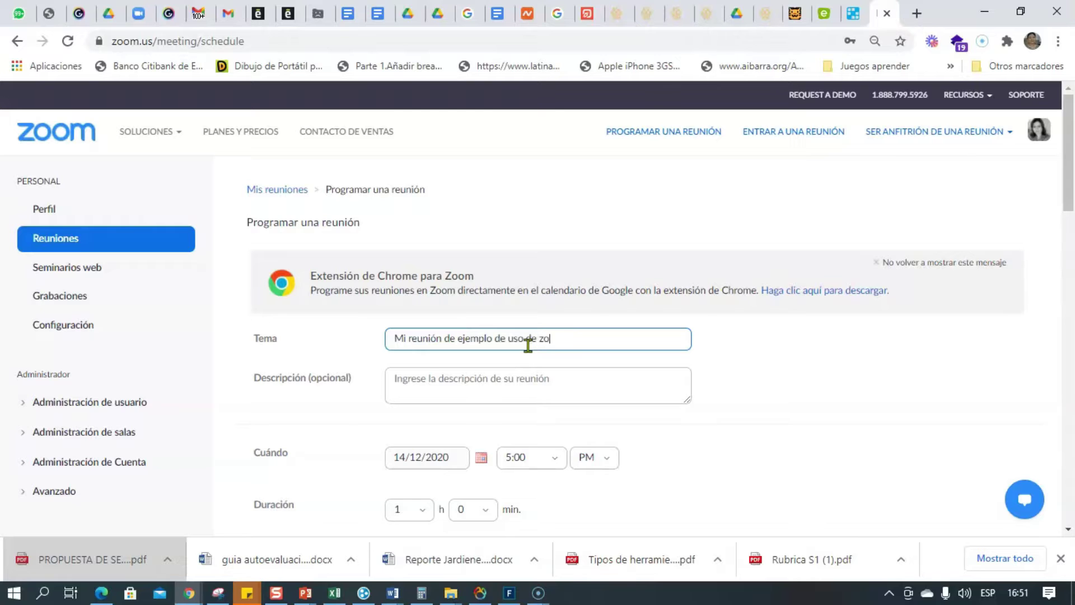
pyautogui.moveTo(653, 345); pyautogui.dragTo(344, 319)
pyautogui.hotkey('ctrl', 'c')
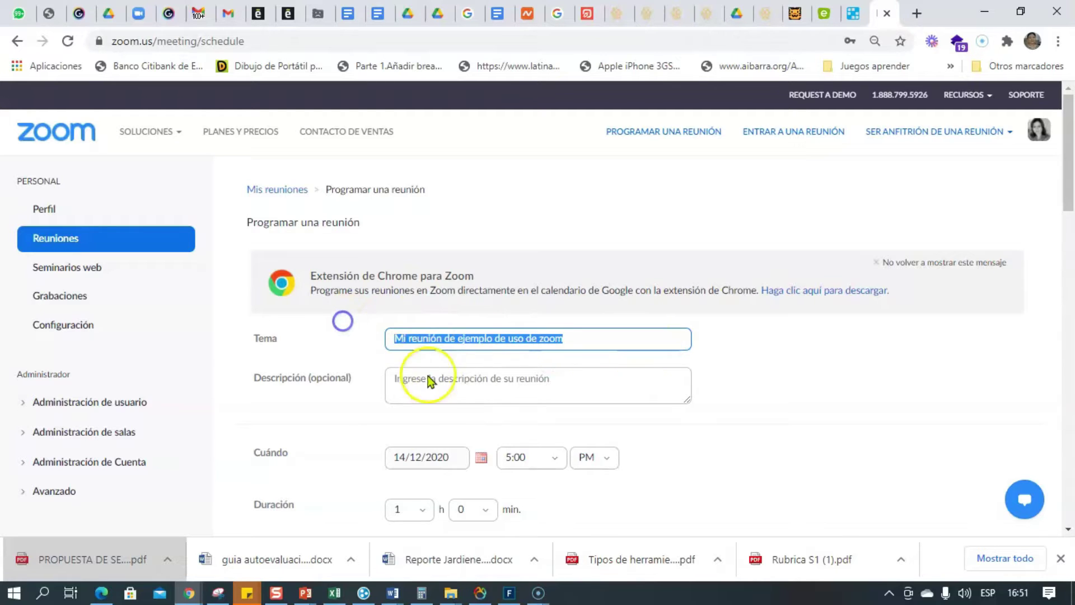
pyautogui.click(478, 378)
pyautogui.hotkey('ctrl', 'v')
# - Make the meeting recurring and set its start date to 18/12/2020
pyautogui.scroll(-3, 477, 378)
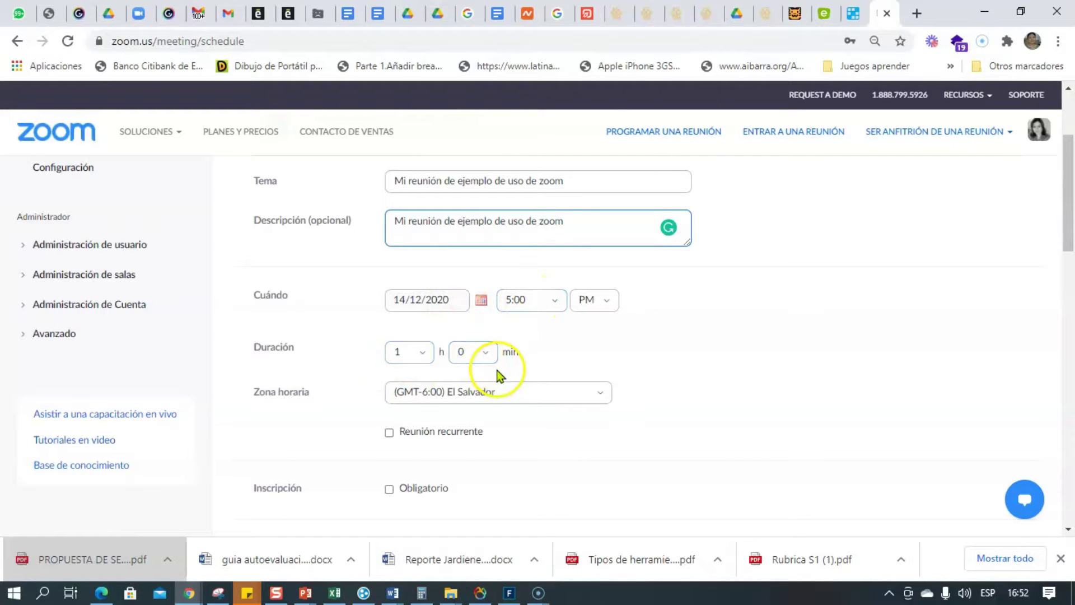
pyautogui.scroll(-1, 408, 433)
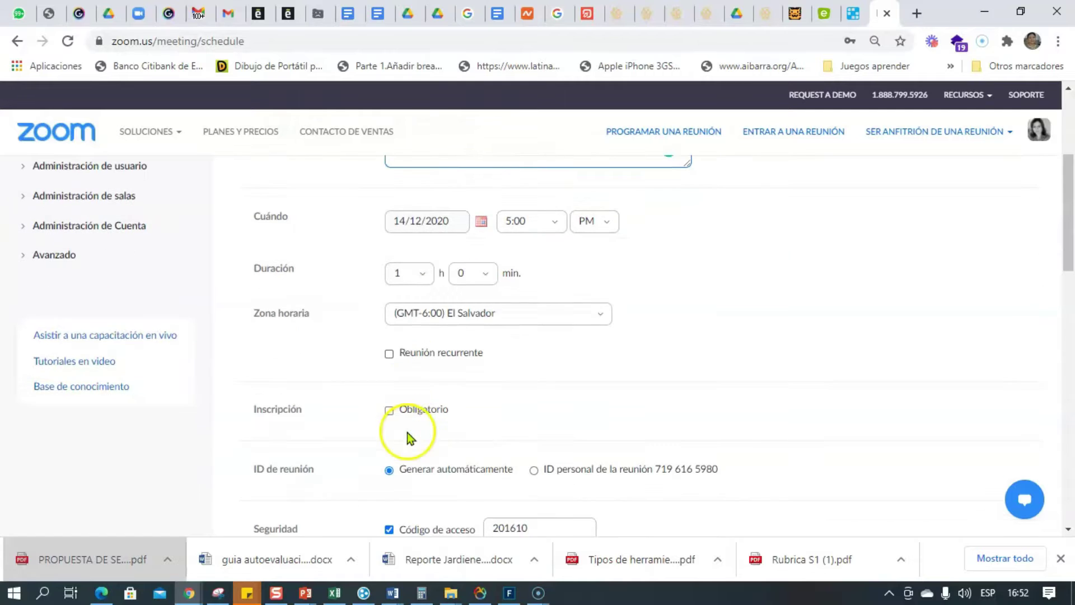
pyautogui.click(389, 354)
pyautogui.scroll(1, 561, 343)
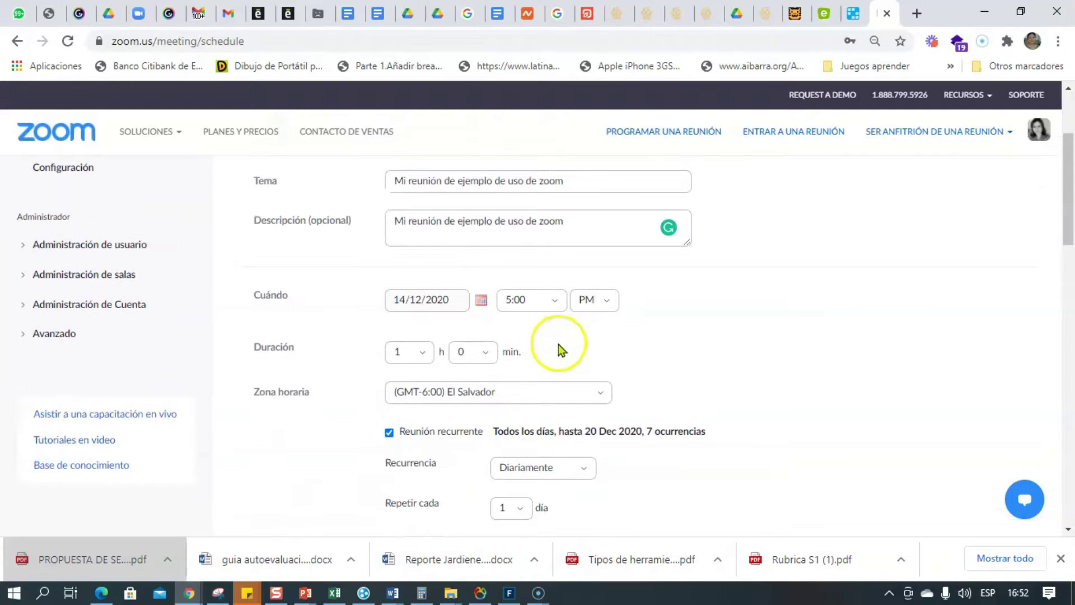
pyautogui.click(480, 301)
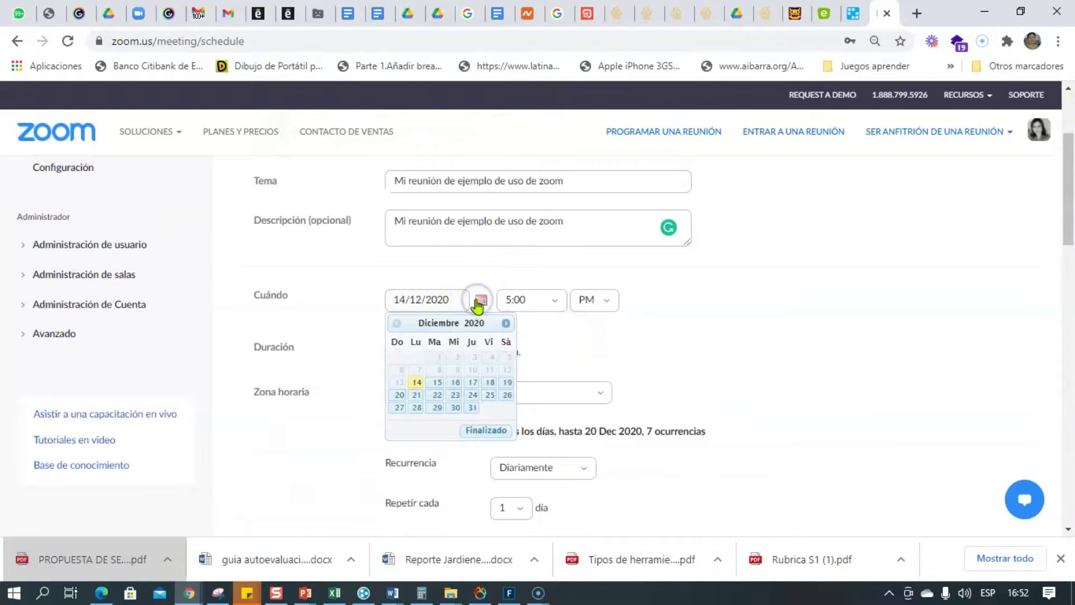
pyautogui.click(490, 383)
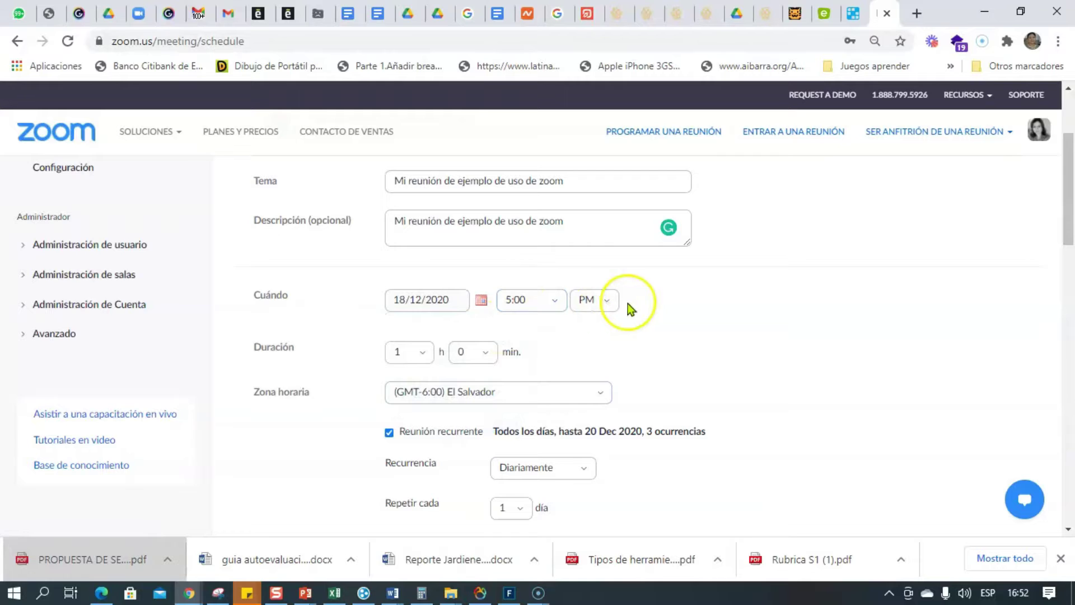
# - Change the meeting's recurrence to weekly (Semanal)
pyautogui.scroll(-1, 632, 317)
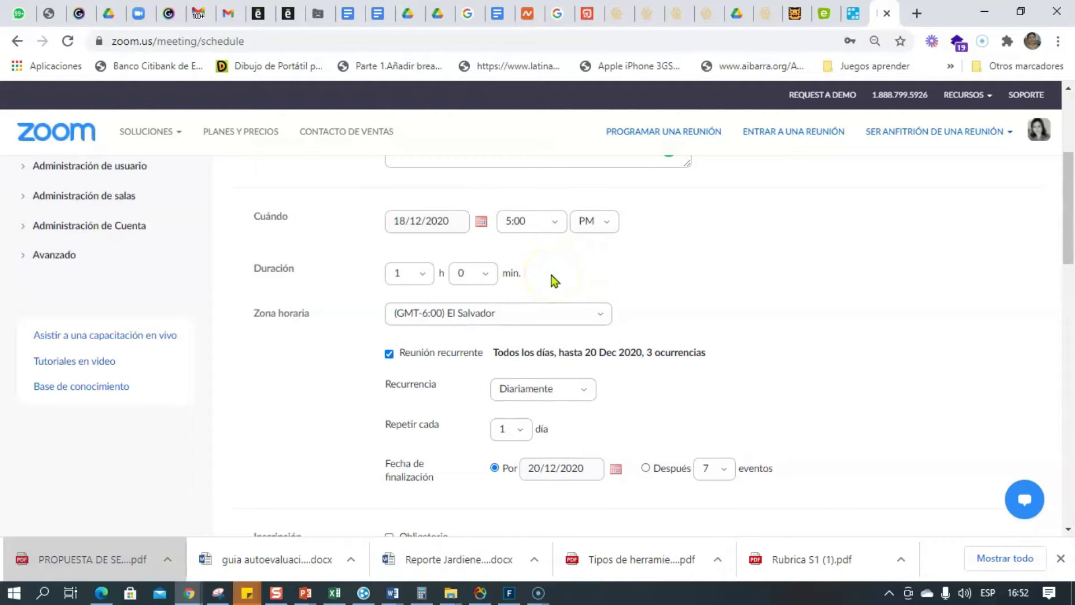
pyautogui.click(546, 399)
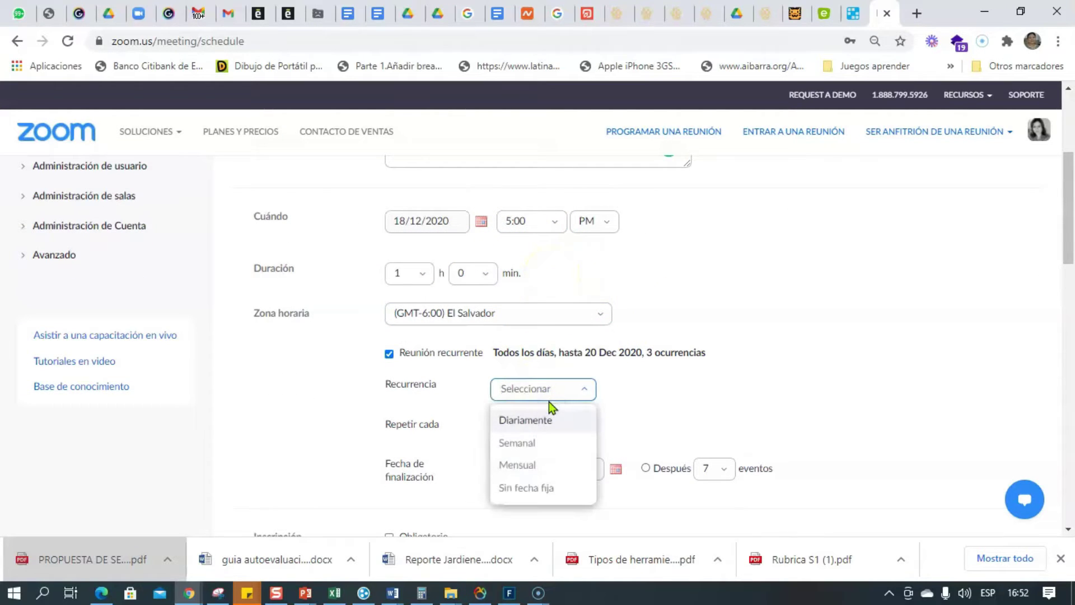
pyautogui.click(532, 441)
pyautogui.scroll(-1, 656, 395)
pyautogui.scroll(1, 657, 393)
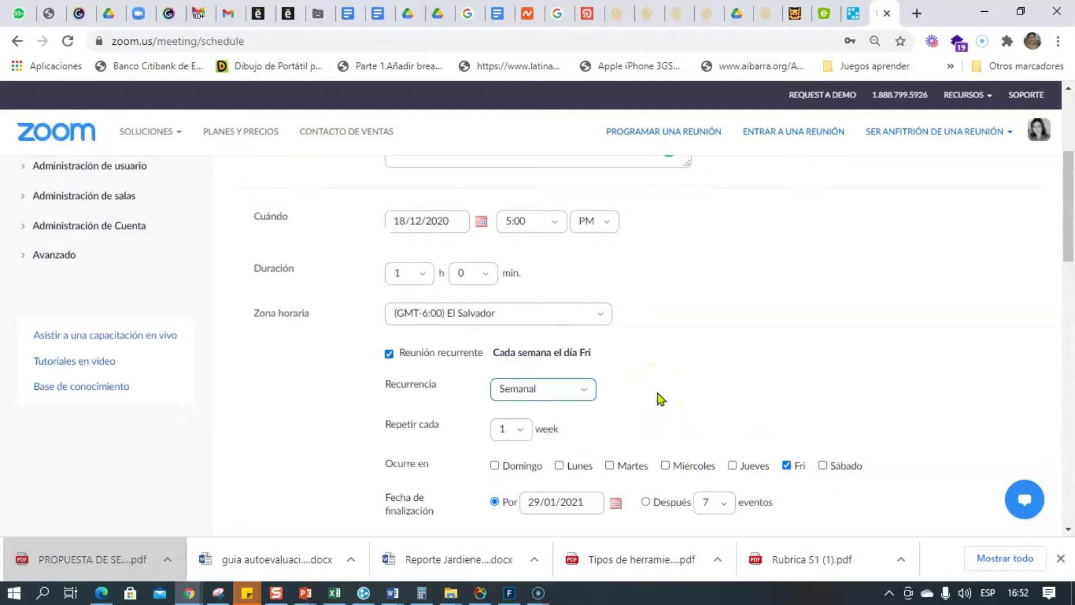
# - Add Miércoles to the weekly occurrence days so the meeting repeats on Wednesday and Friday, leaving Lunes unselected
pyautogui.click(560, 466)
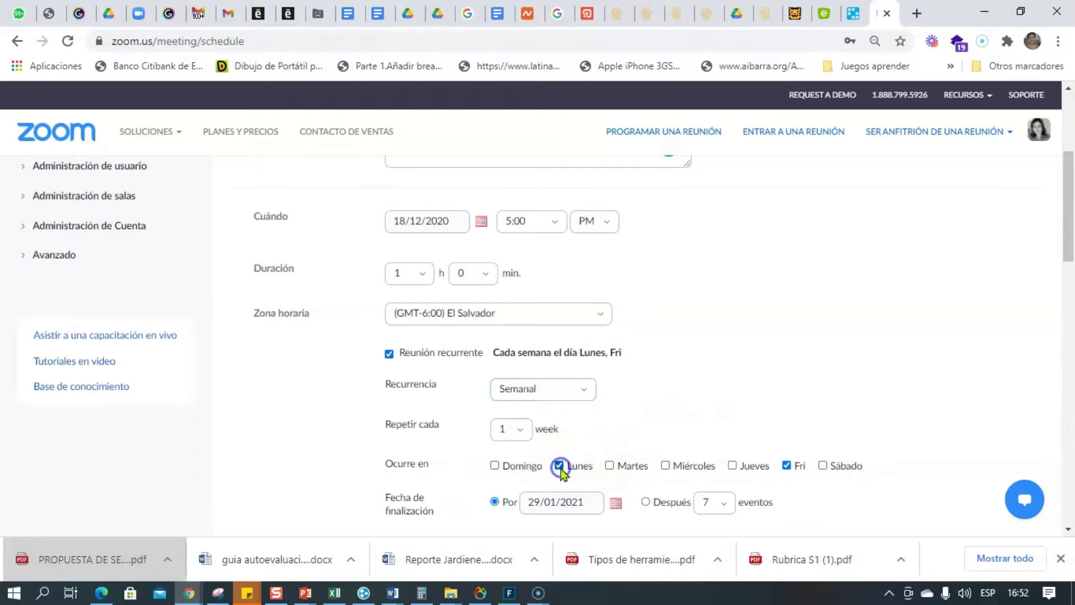
pyautogui.click(666, 466)
pyautogui.scroll(-1, 708, 386)
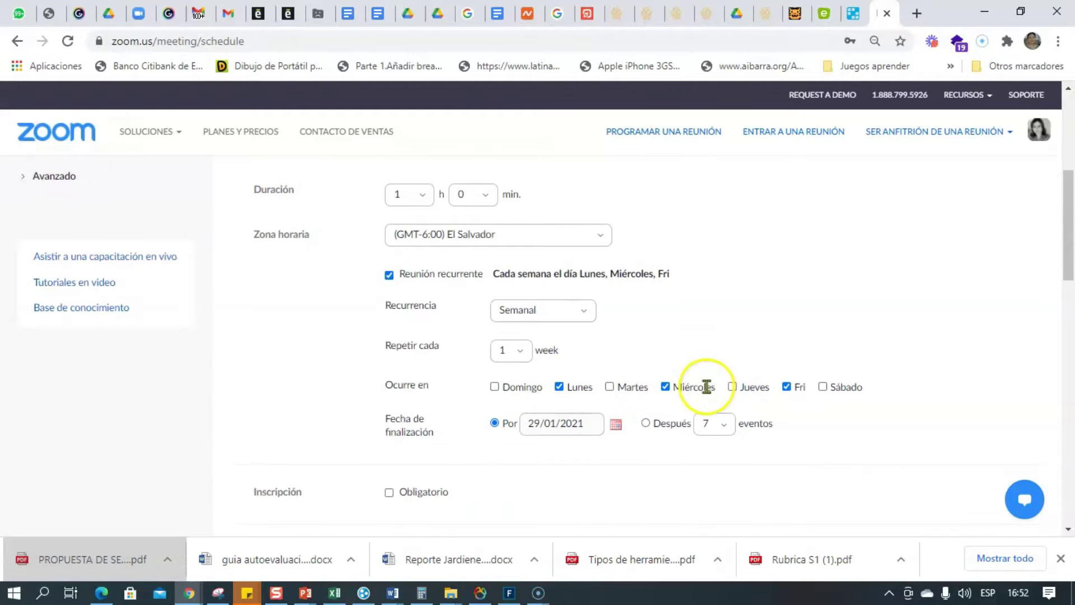
pyautogui.click(559, 386)
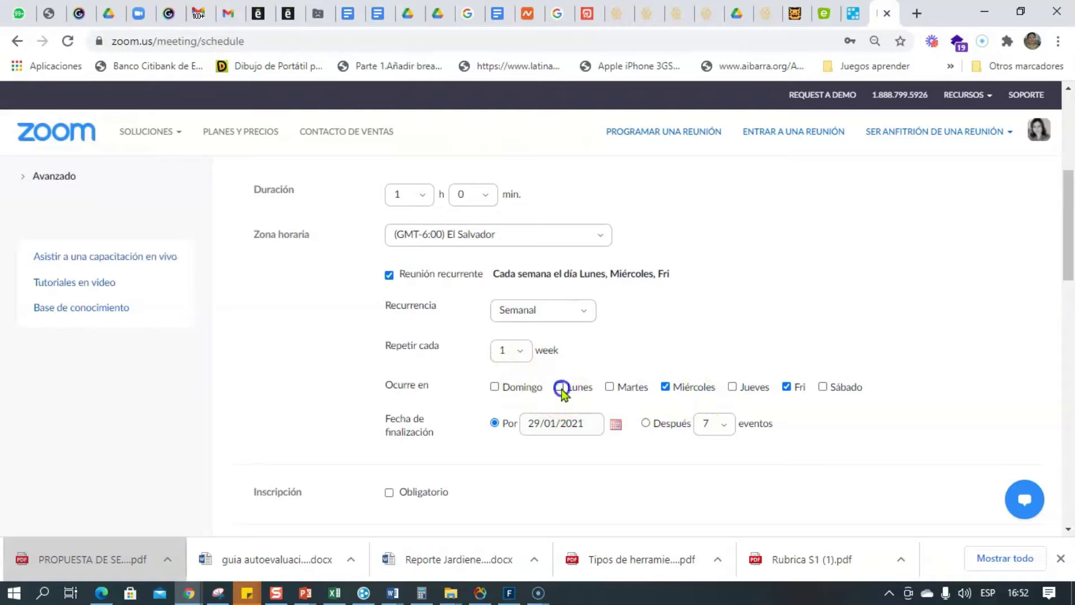
pyautogui.click(665, 387)
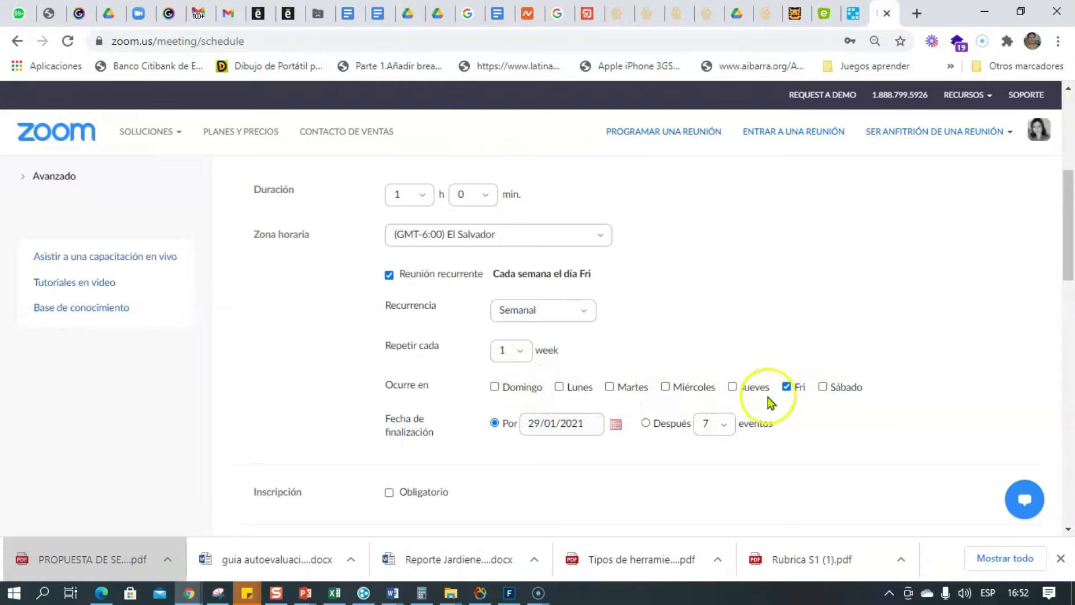
pyautogui.click(665, 387)
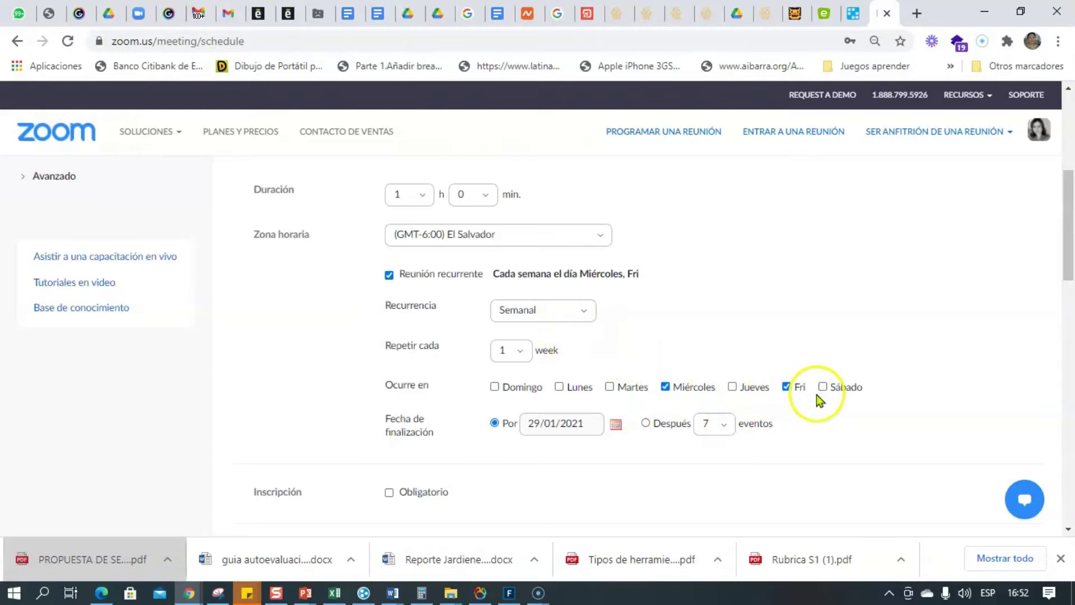
# - Set the end date of the recurring meeting to 31/12/2020
pyautogui.scroll(1, 475, 374)
pyautogui.scroll(-2, 577, 391)
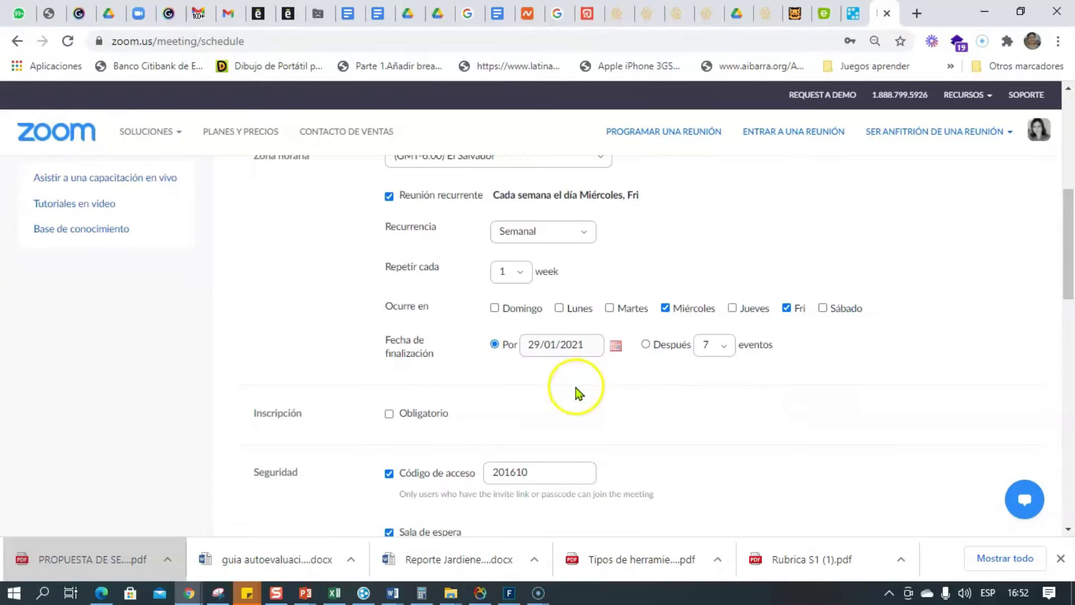
pyautogui.scroll(1, 562, 369)
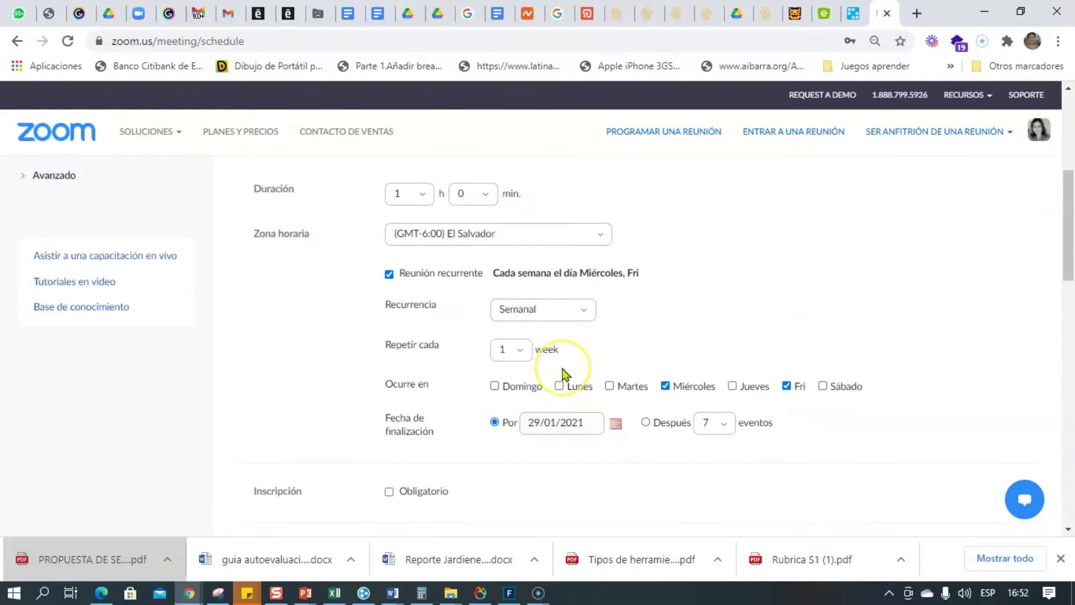
pyautogui.click(615, 426)
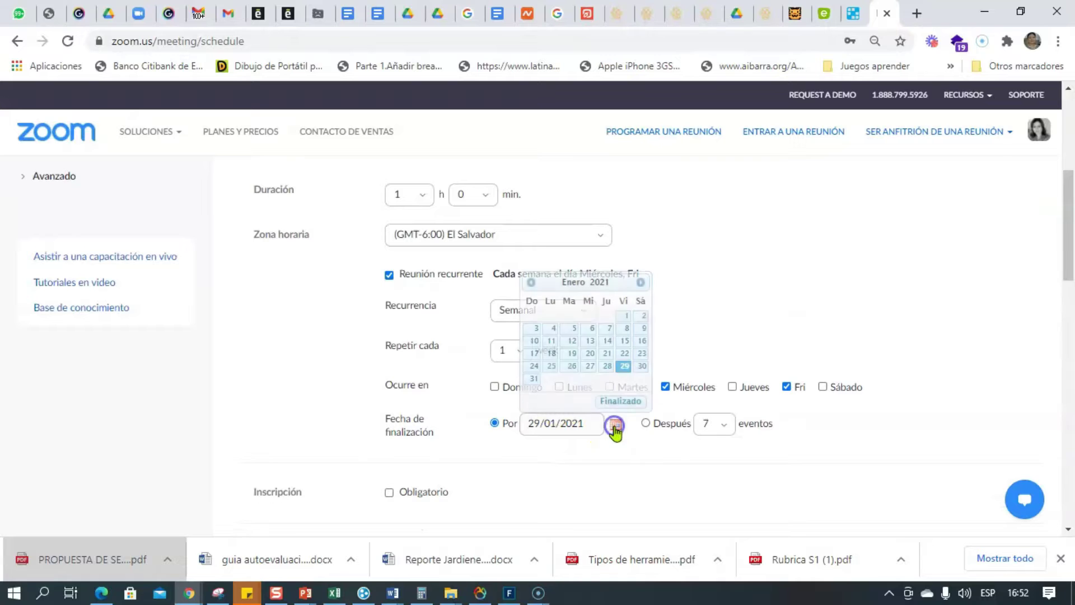
pyautogui.click(531, 283)
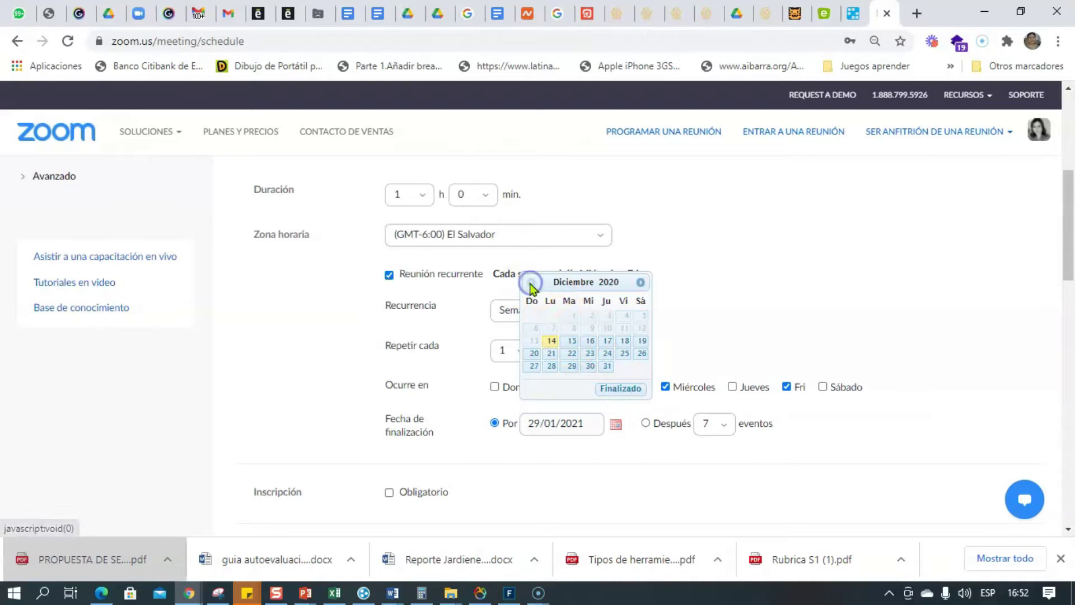
pyautogui.click(608, 366)
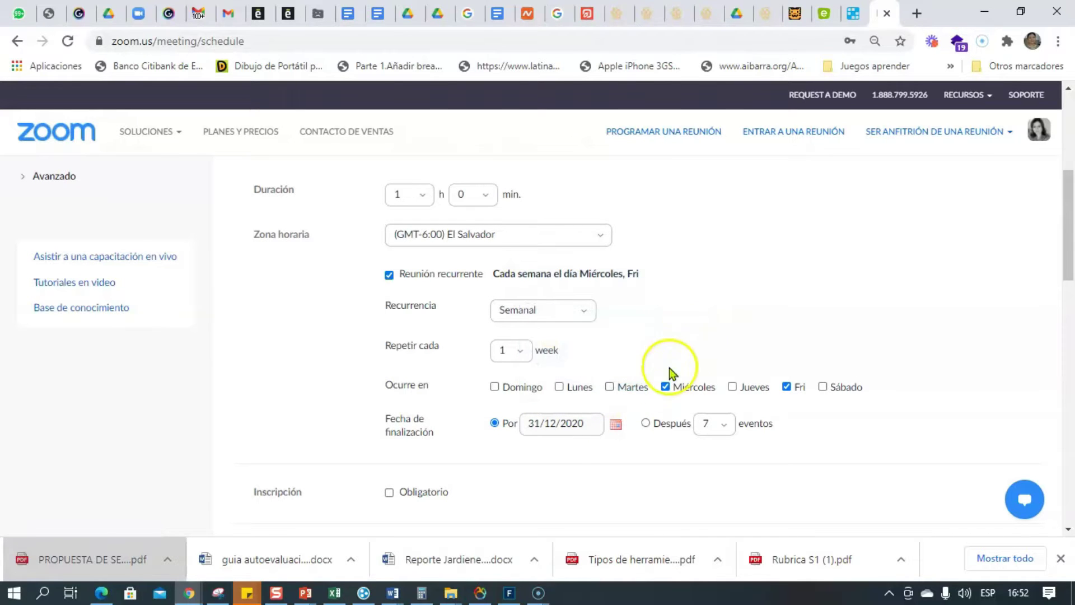
# - Examine the meeting's registration, access code, waiting room, host and participant video, and audio settings
pyautogui.scroll(-3, 695, 454)
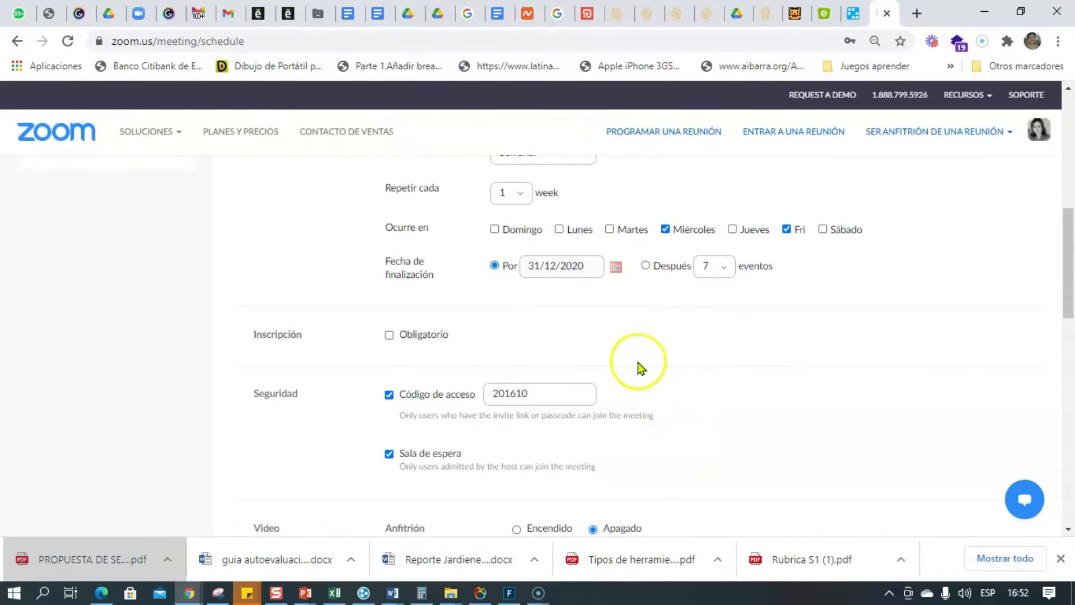
pyautogui.scroll(-3, 637, 361)
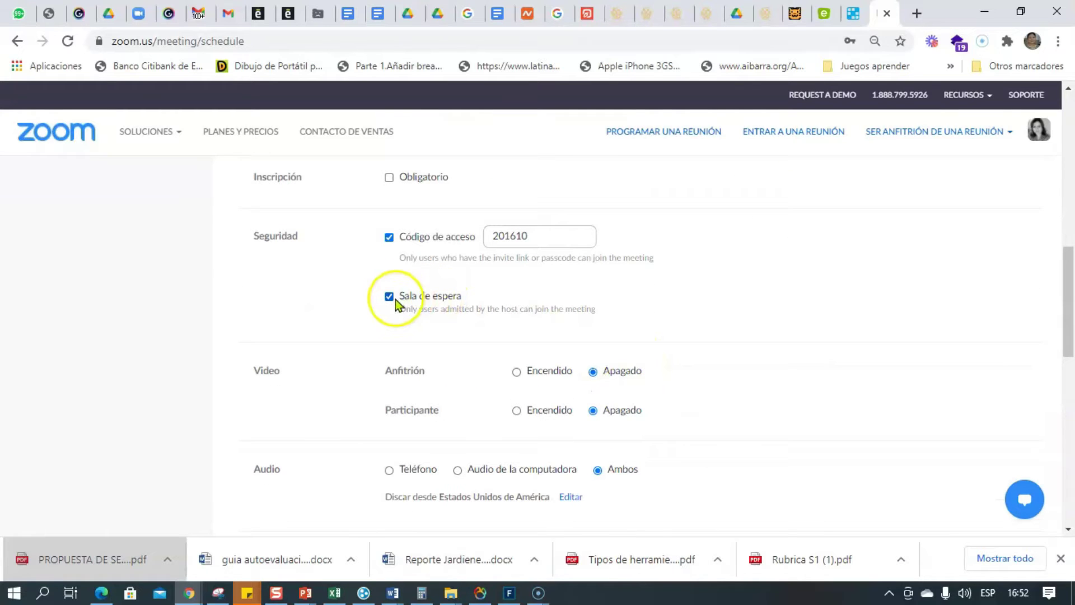
pyautogui.scroll(3, 644, 322)
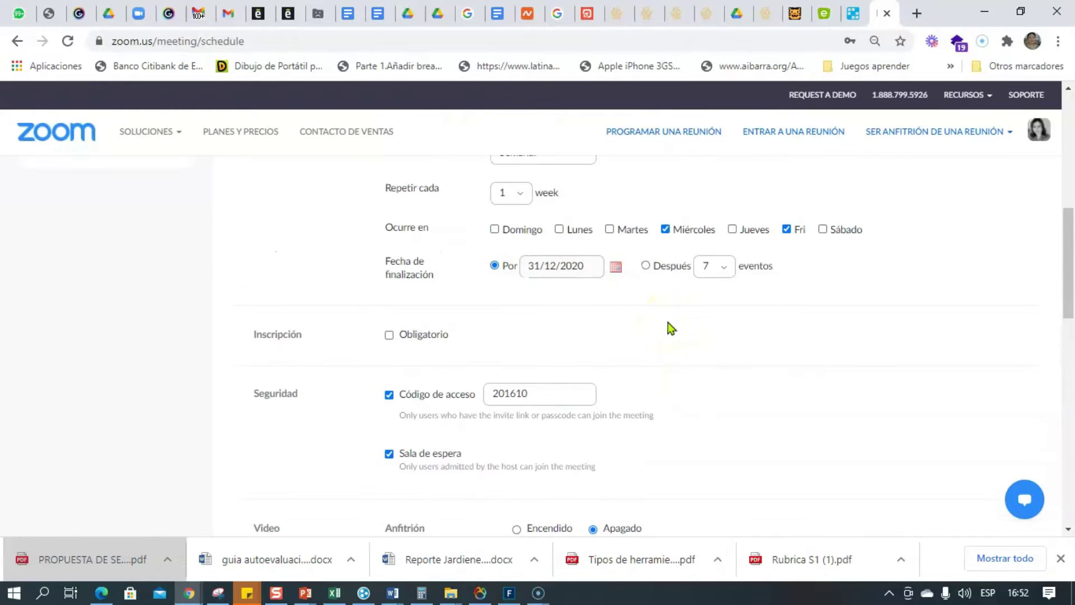
pyautogui.scroll(-2, 671, 328)
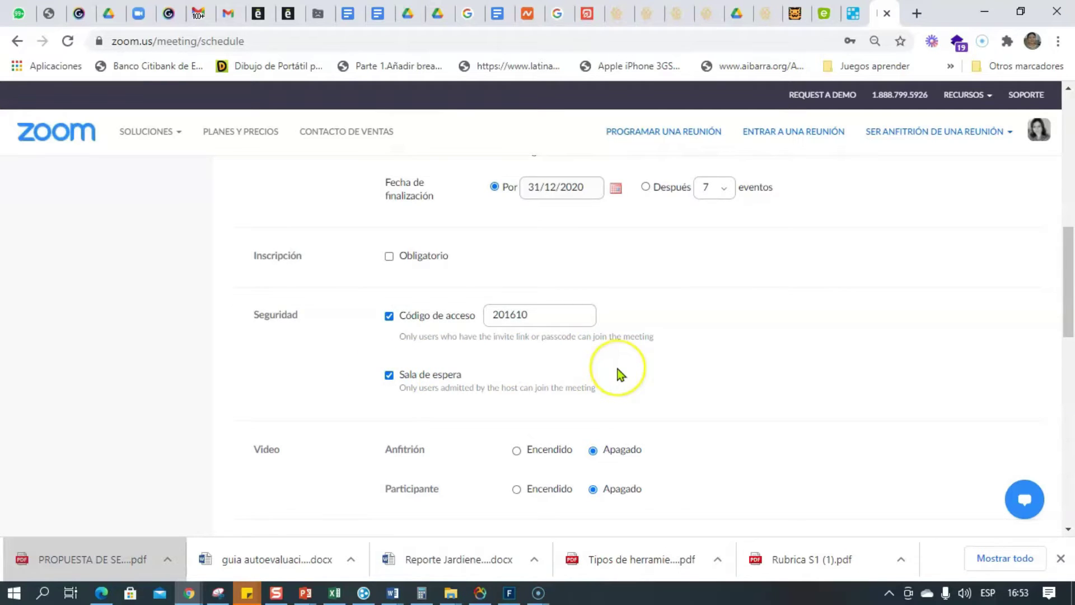
pyautogui.scroll(-2, 620, 372)
pyautogui.scroll(2, 621, 375)
pyautogui.click(423, 386)
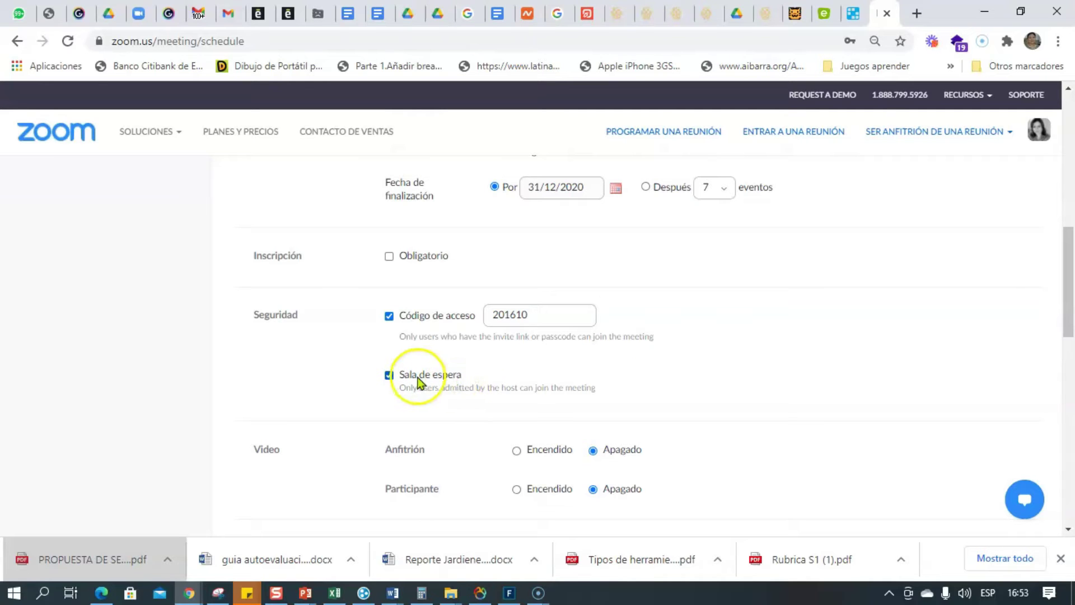
pyautogui.scroll(-4, 449, 386)
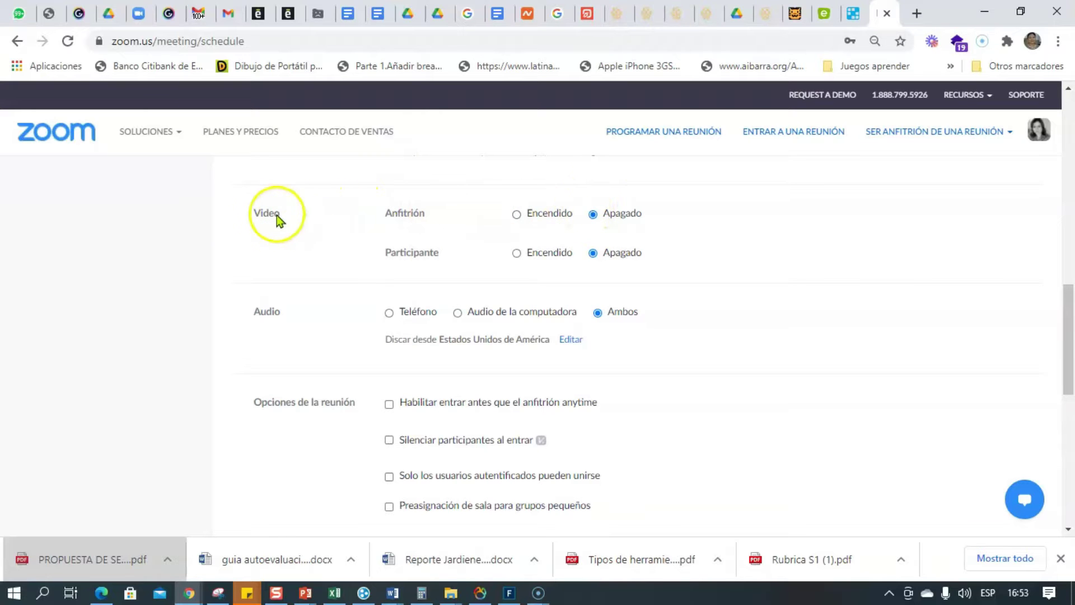
pyautogui.scroll(1, 380, 247)
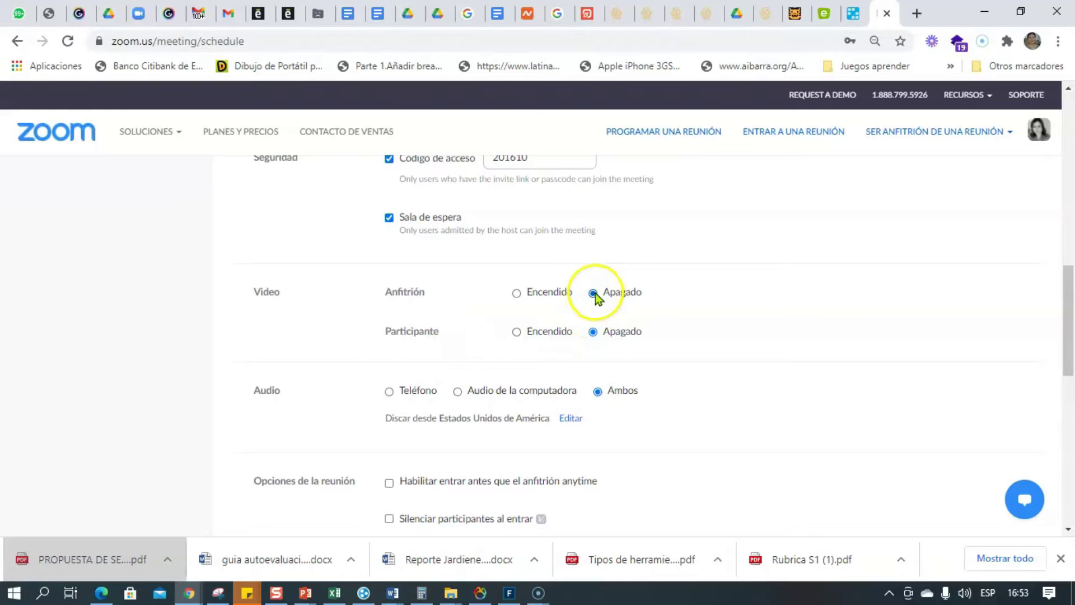
# - In the meeting options, enable joining before the host and muting participants on entry, and turn off automatic recording
pyautogui.scroll(-1, 272, 324)
pyautogui.scroll(-2, 543, 302)
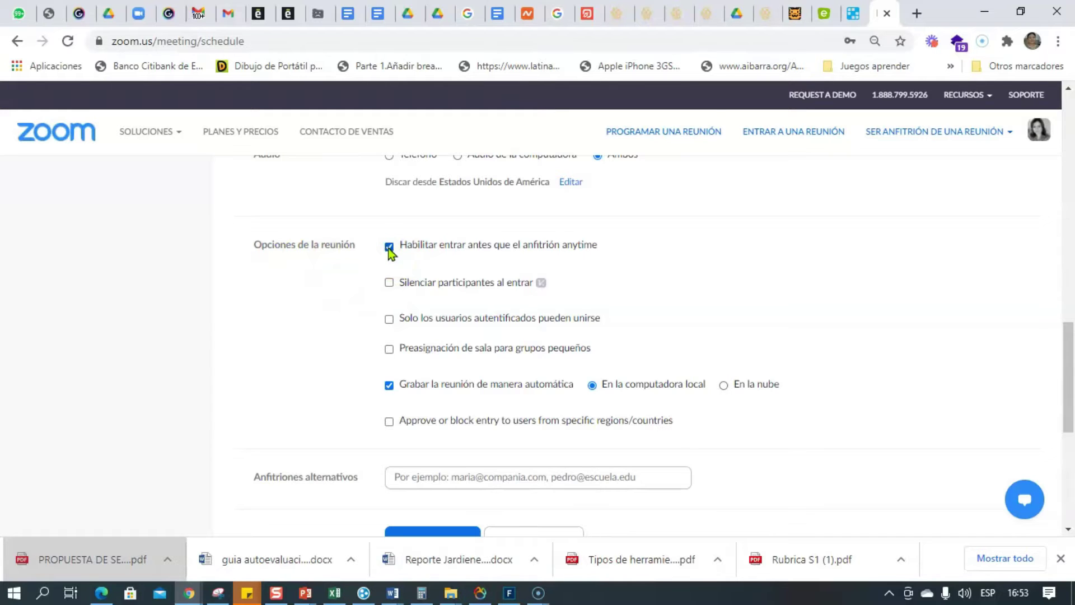
pyautogui.click(390, 284)
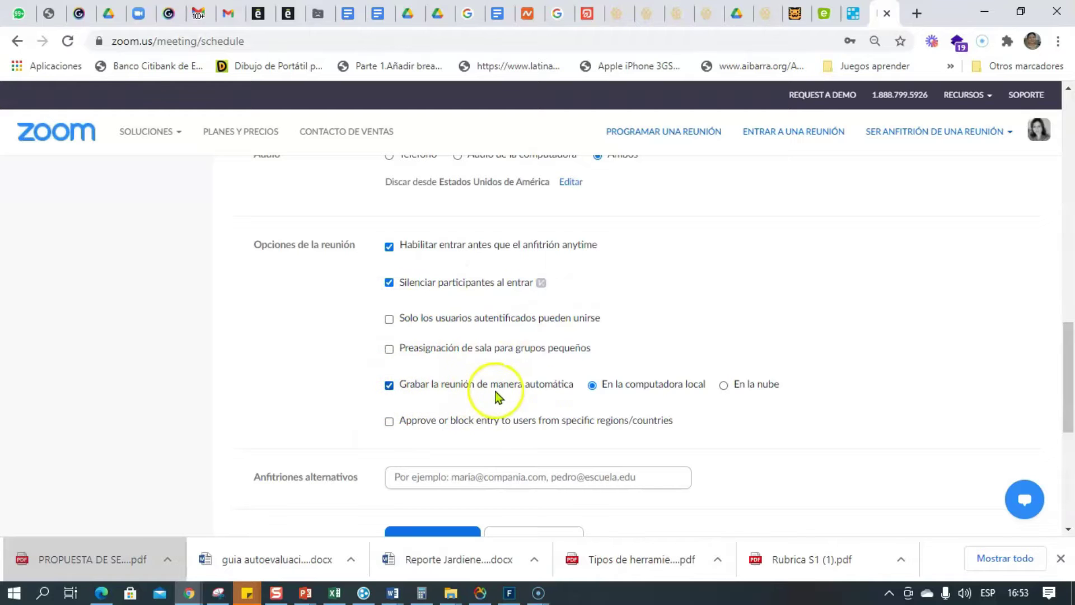
pyautogui.click(386, 388)
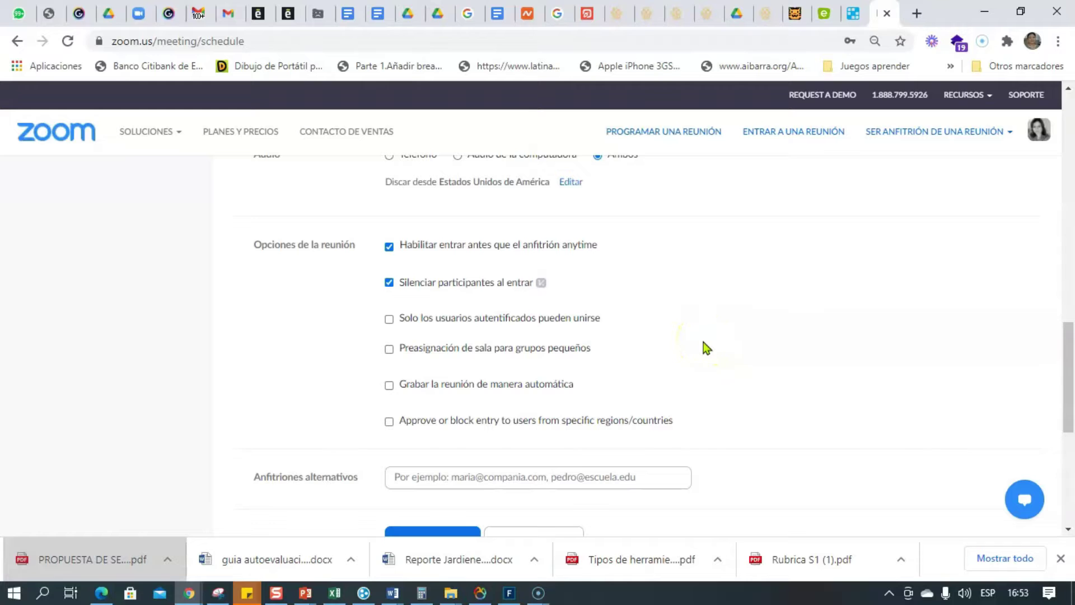
# - Review the waiting room, video, audio and meeting options, and save the scheduled recurring meeting
pyautogui.scroll(1, 704, 349)
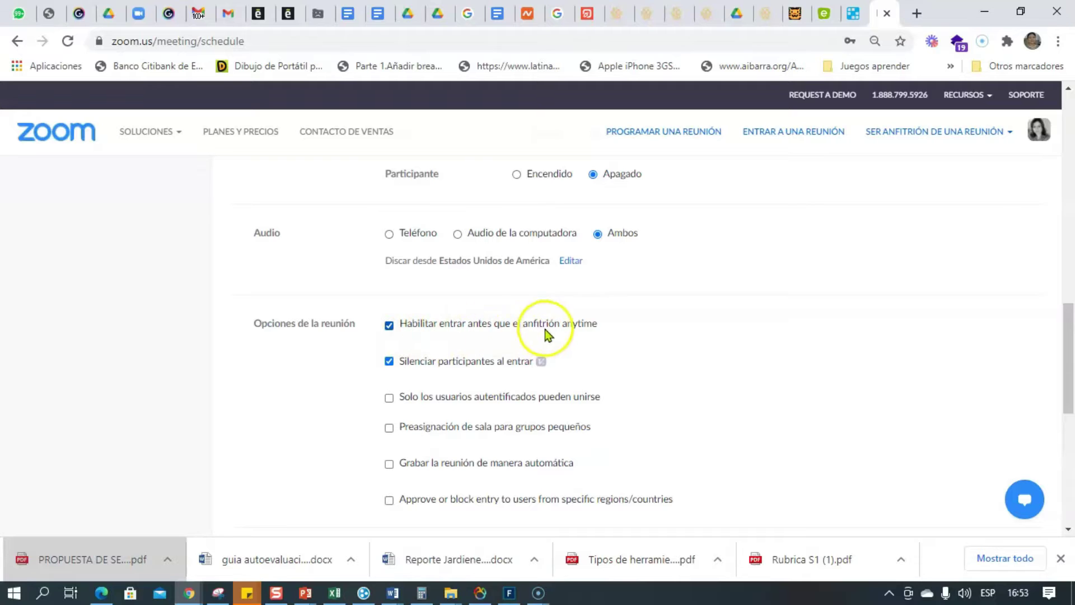
pyautogui.scroll(4, 617, 330)
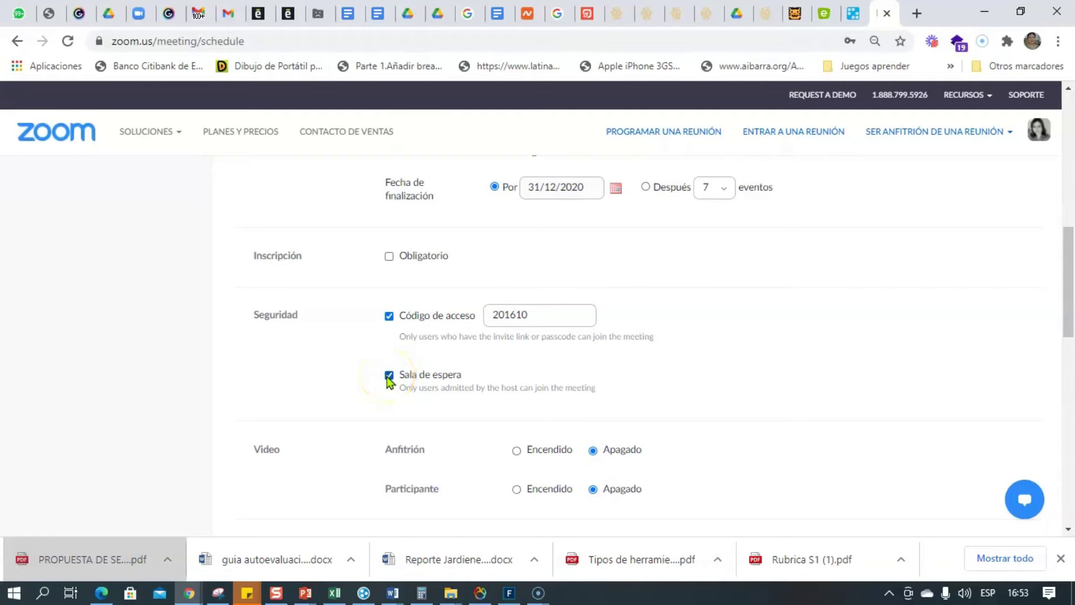
pyautogui.scroll(-3, 390, 379)
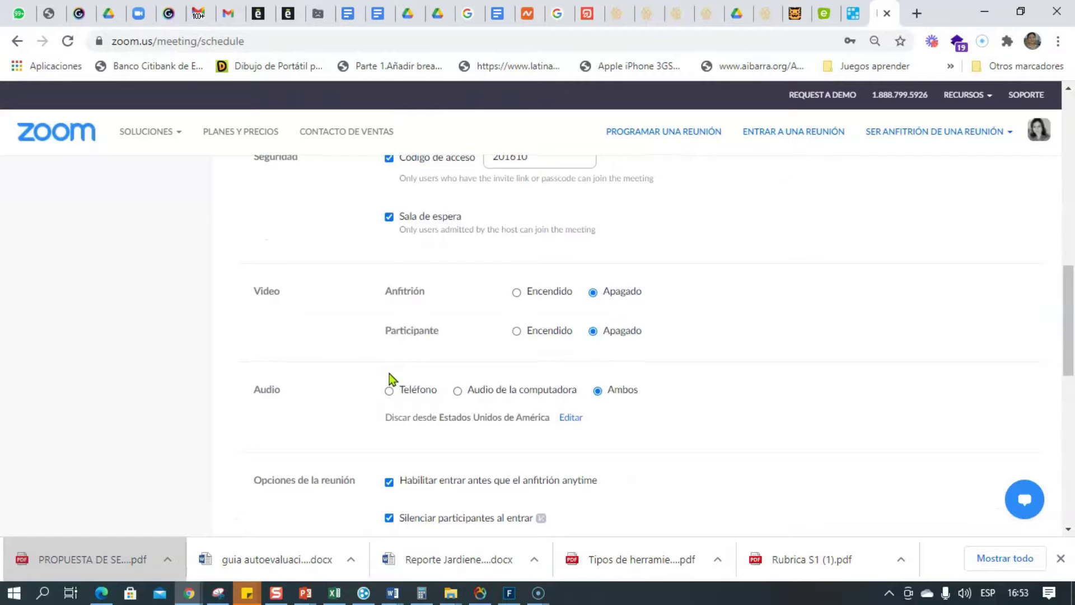
pyautogui.scroll(1, 390, 379)
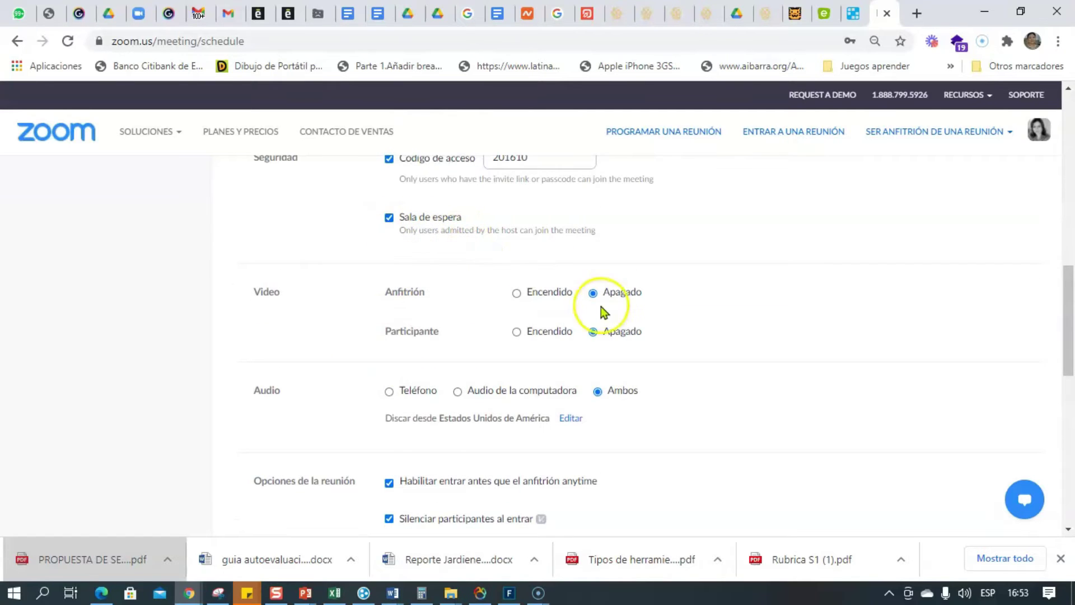
pyautogui.scroll(-1, 639, 336)
pyautogui.scroll(1, 639, 338)
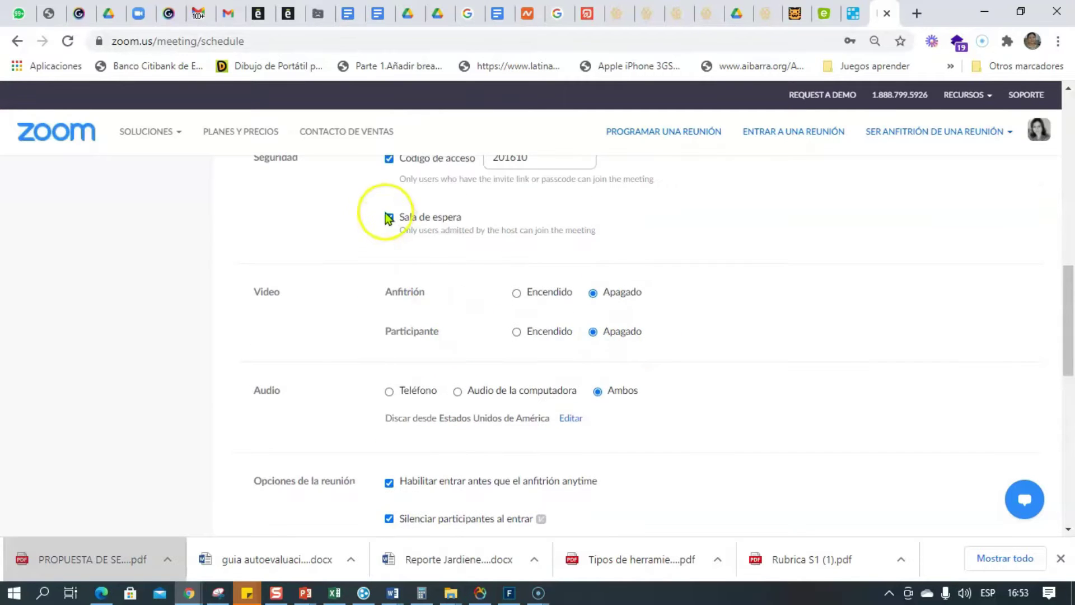
pyautogui.scroll(-5, 694, 429)
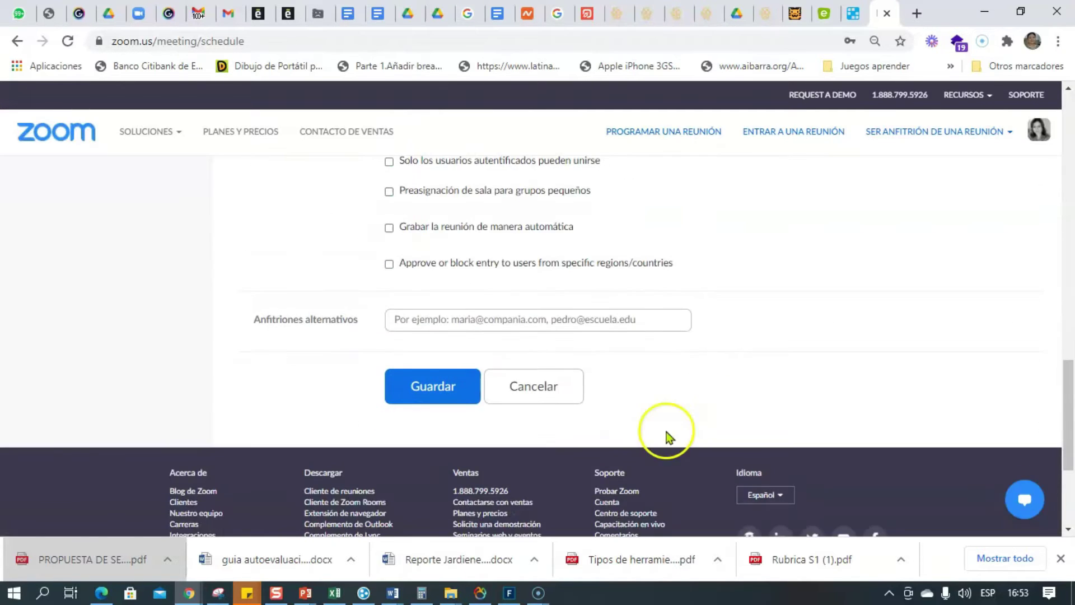
pyautogui.click(436, 386)
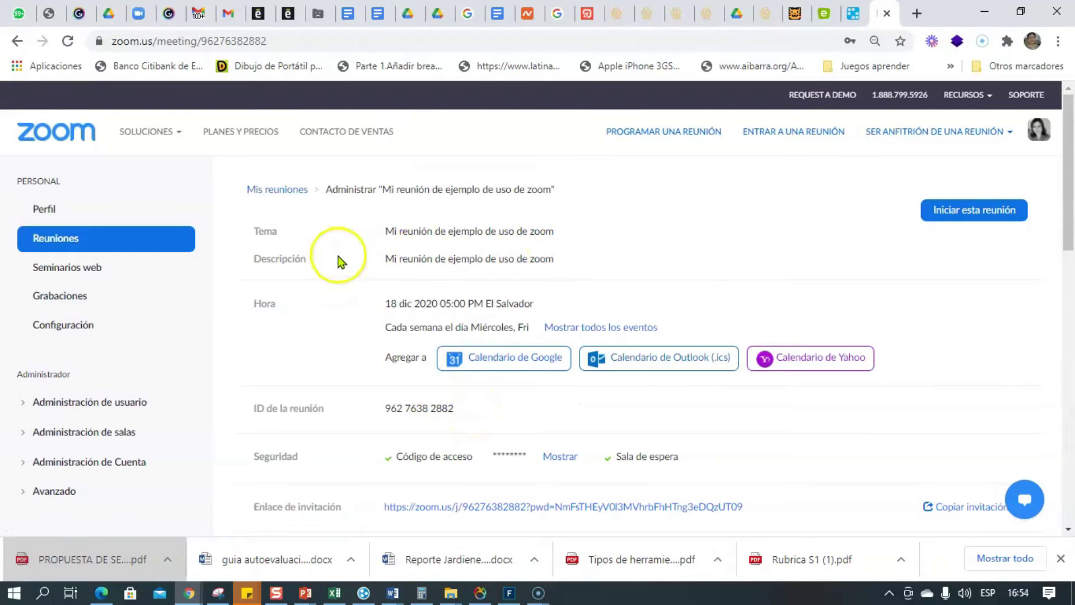
# - Open the saved meeting's invitation text and examine its schedule, join link and dial-in details
pyautogui.scroll(-3, 607, 434)
pyautogui.scroll(-1, 608, 435)
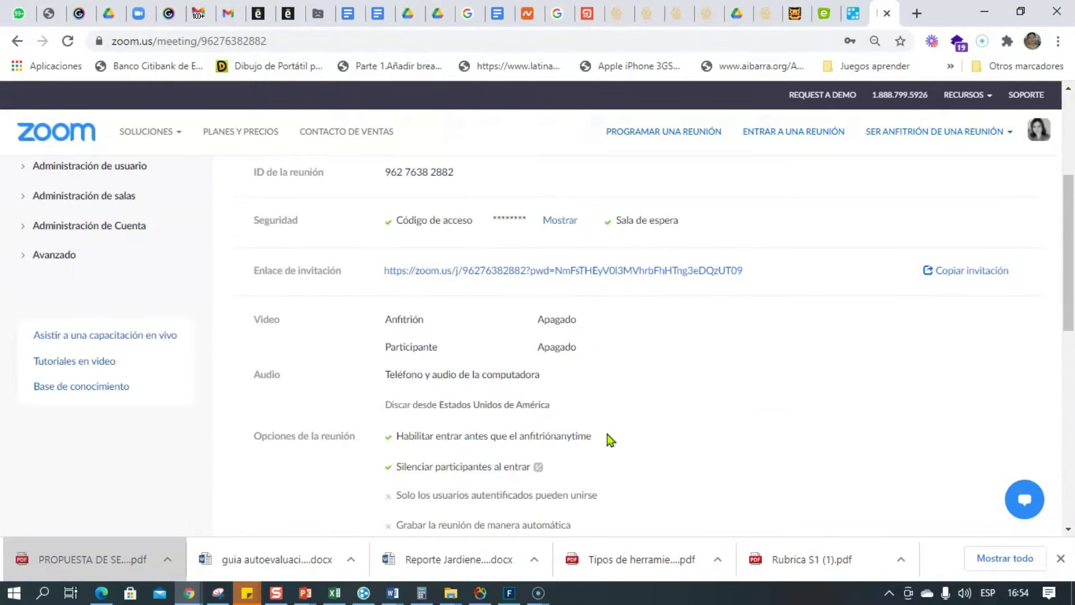
pyautogui.scroll(2, 673, 403)
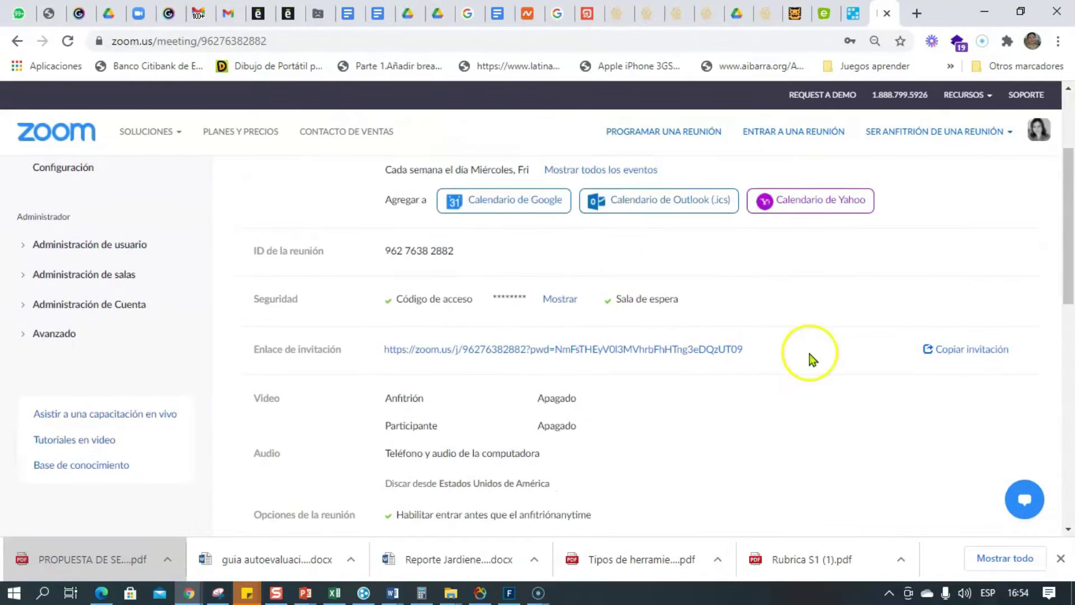
pyautogui.click(965, 352)
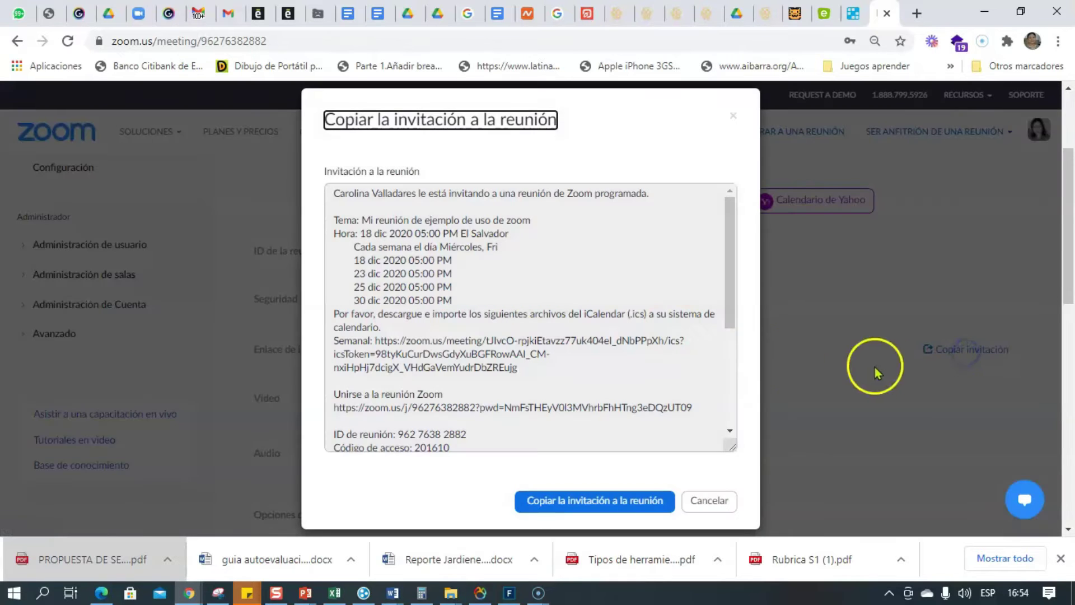
pyautogui.scroll(-2, 516, 354)
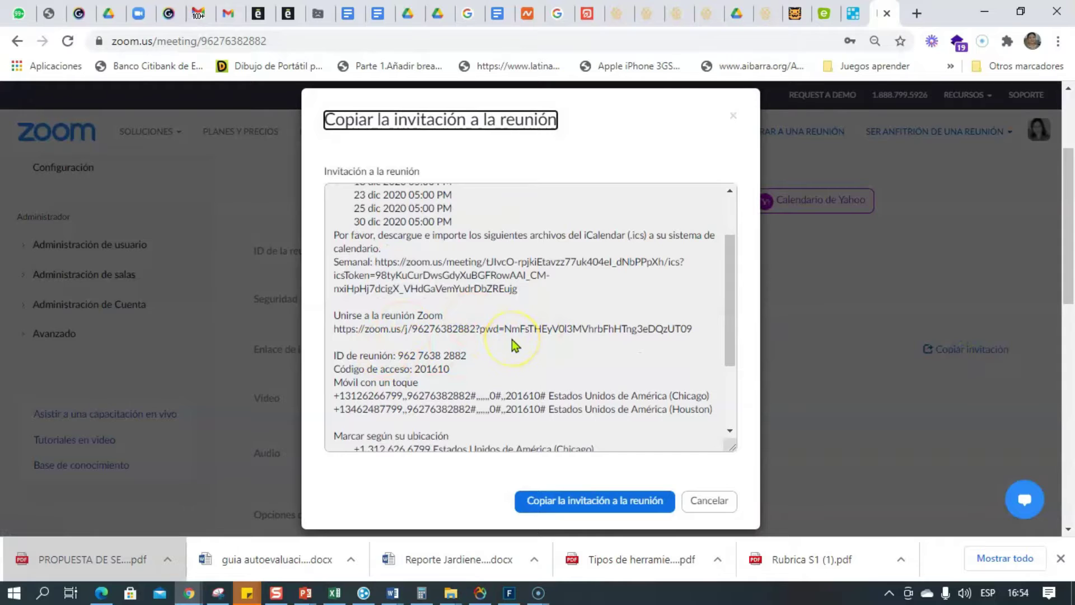
pyautogui.scroll(-2, 515, 346)
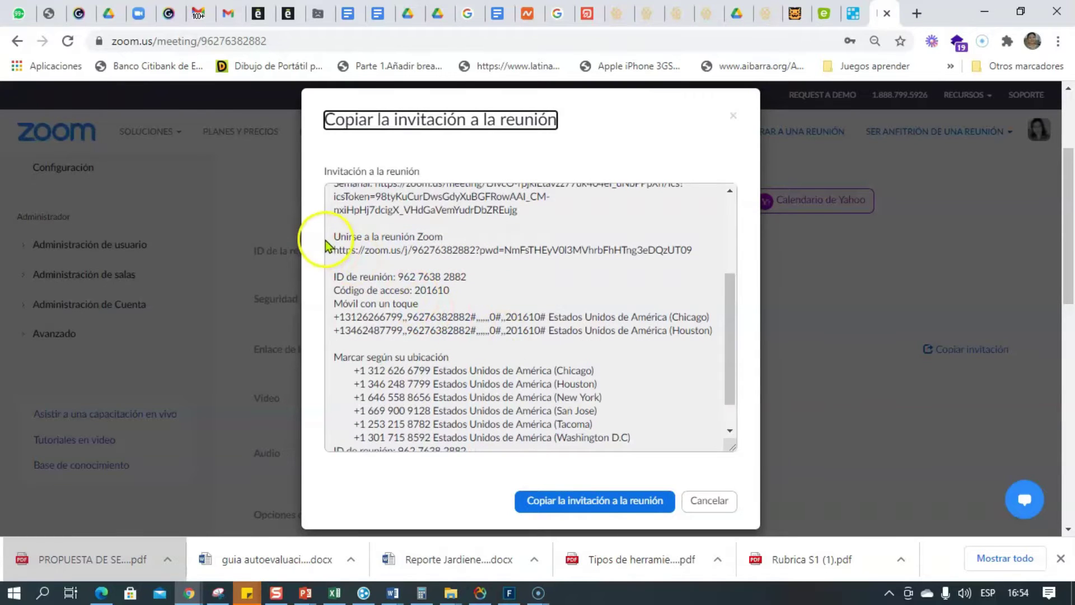
# - Highlight the join link and the meeting ID and access code lines in the invitation, and close it without copying
pyautogui.moveTo(334, 249); pyautogui.dragTo(689, 252)
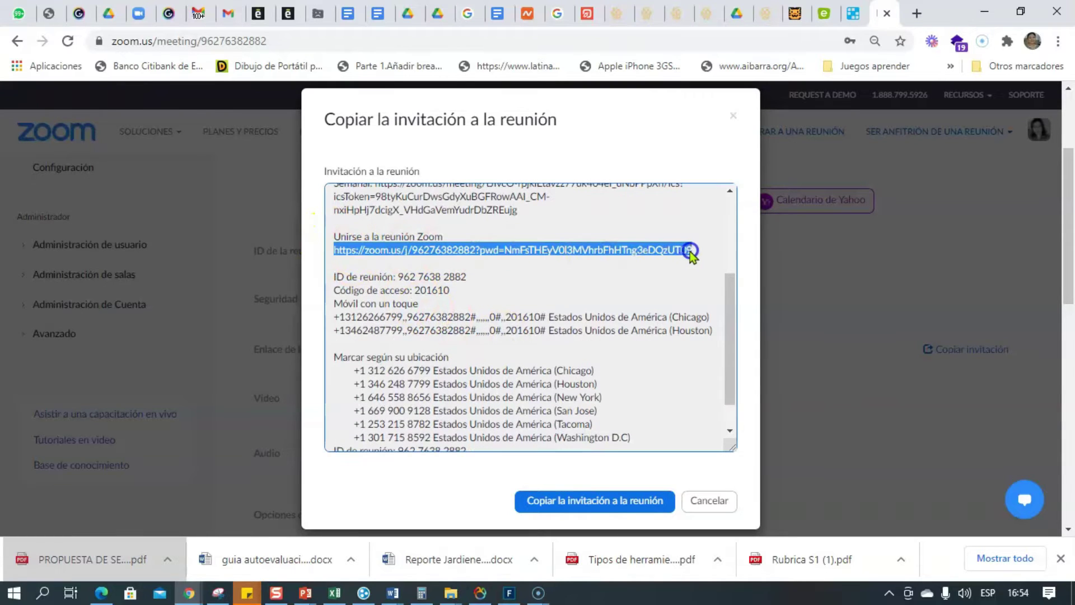
pyautogui.click(505, 285)
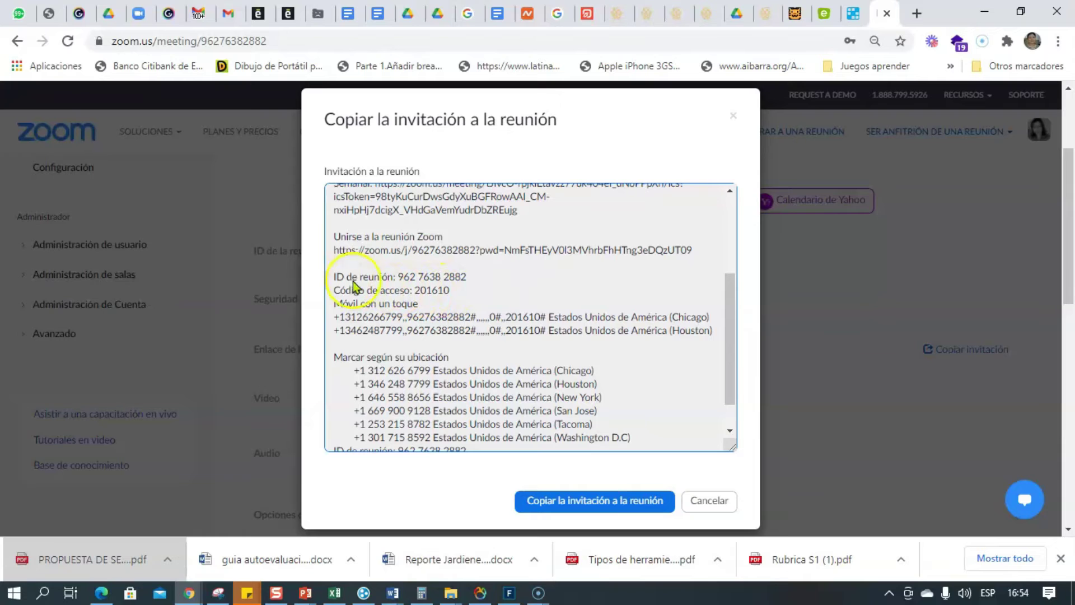
pyautogui.moveTo(334, 276); pyautogui.dragTo(477, 287)
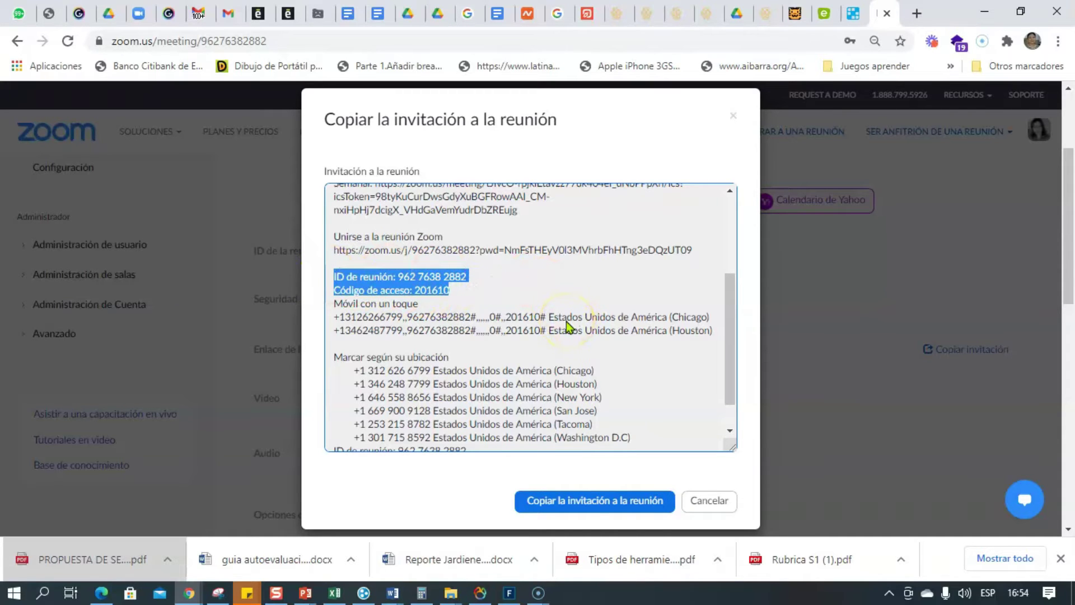
pyautogui.scroll(3, 567, 325)
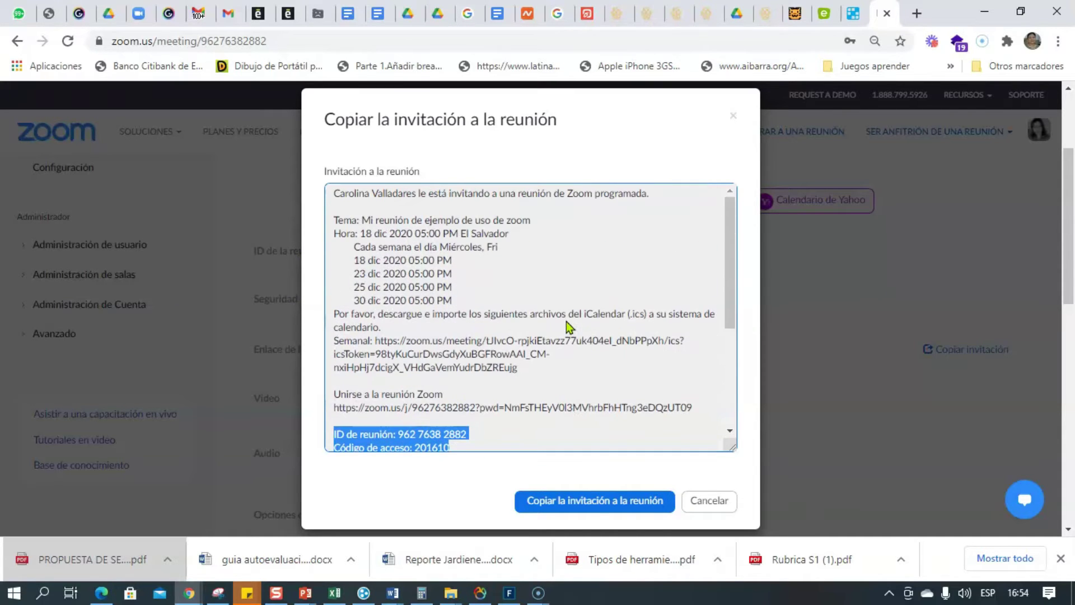
pyautogui.scroll(3, 569, 327)
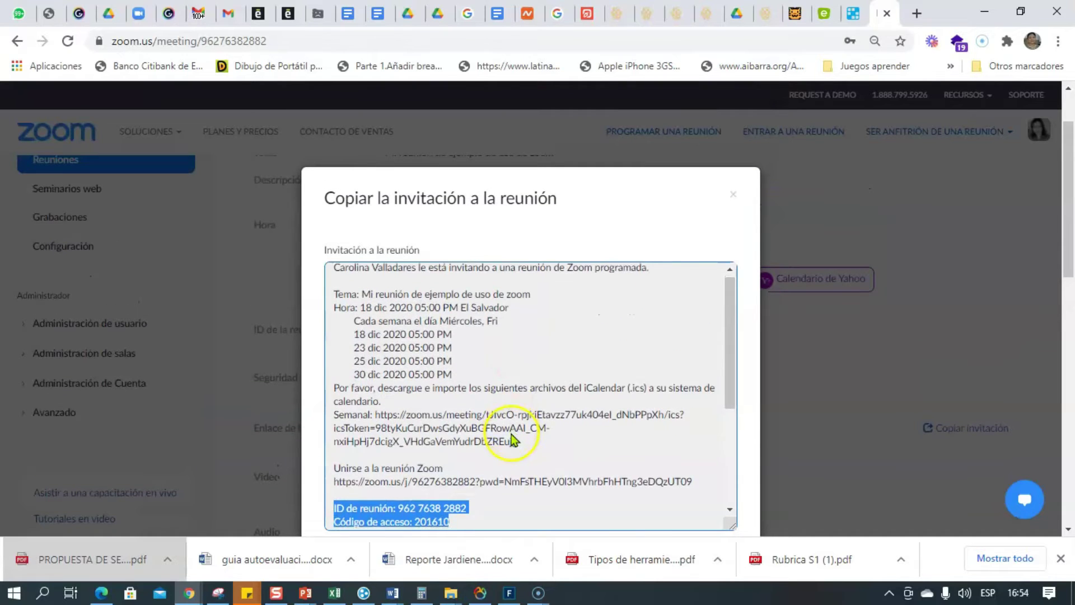
pyautogui.scroll(-2, 510, 440)
pyautogui.click(731, 196)
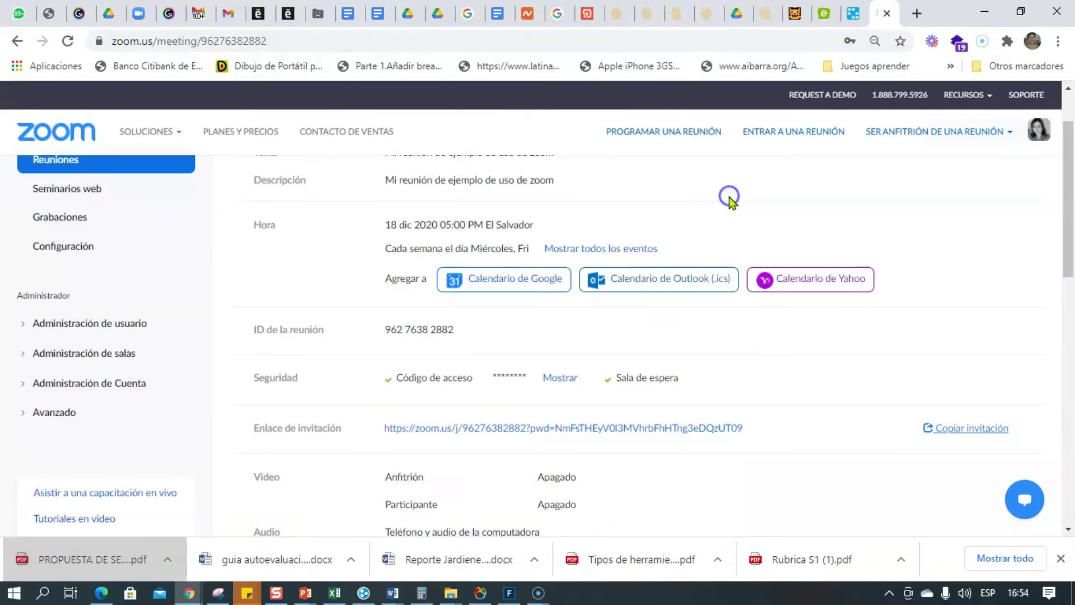
# - Open the account's meeting settings and examine the security and scheduling options, including access codes, authentication, audio type and personal meeting ID
pyautogui.scroll(-5, 765, 400)
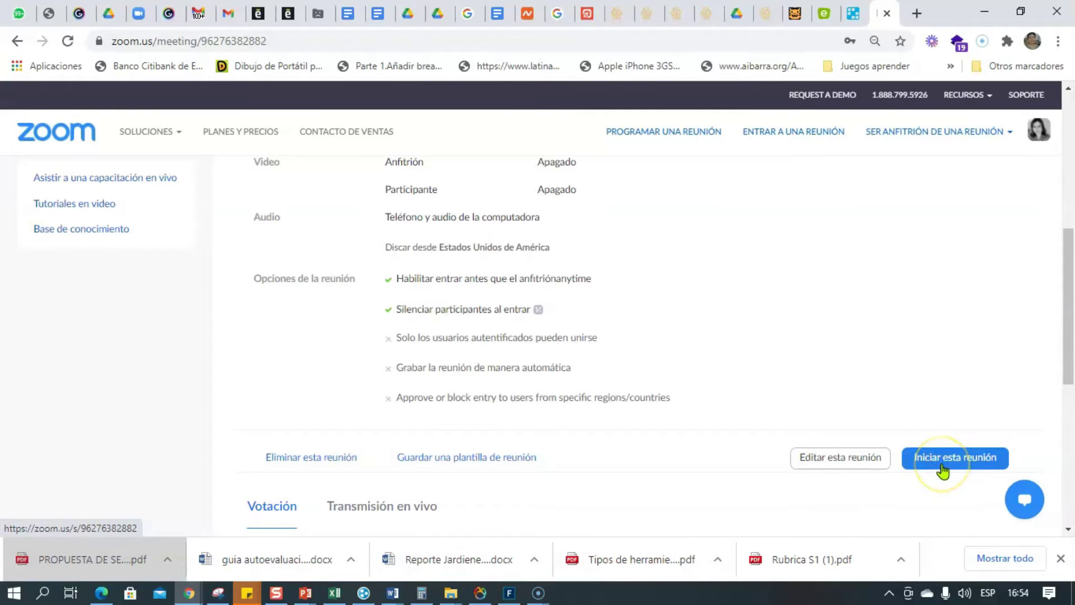
pyautogui.scroll(6, 382, 258)
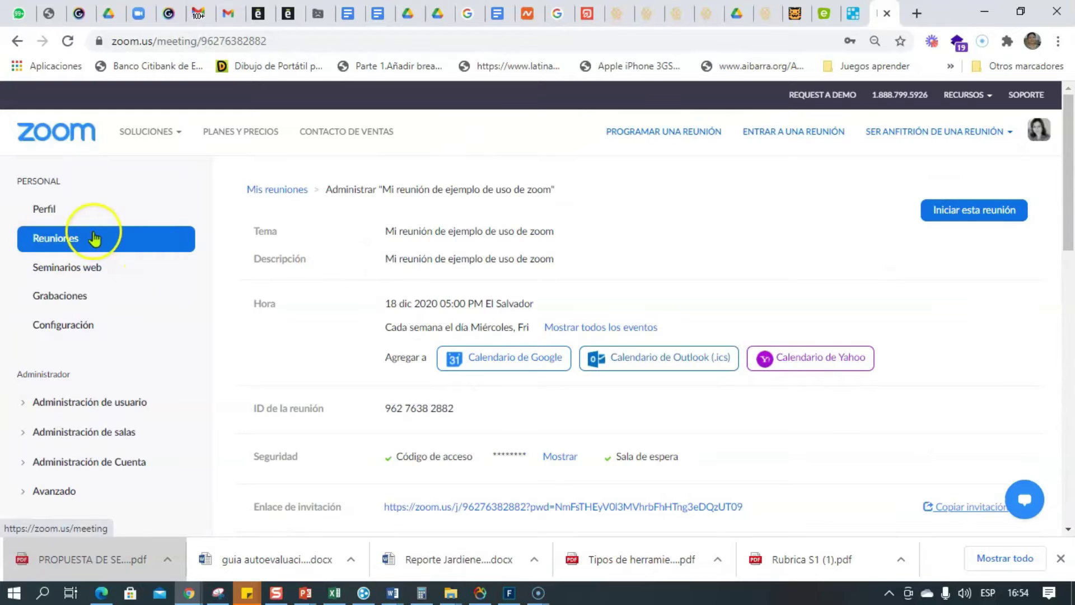
pyautogui.click(70, 333)
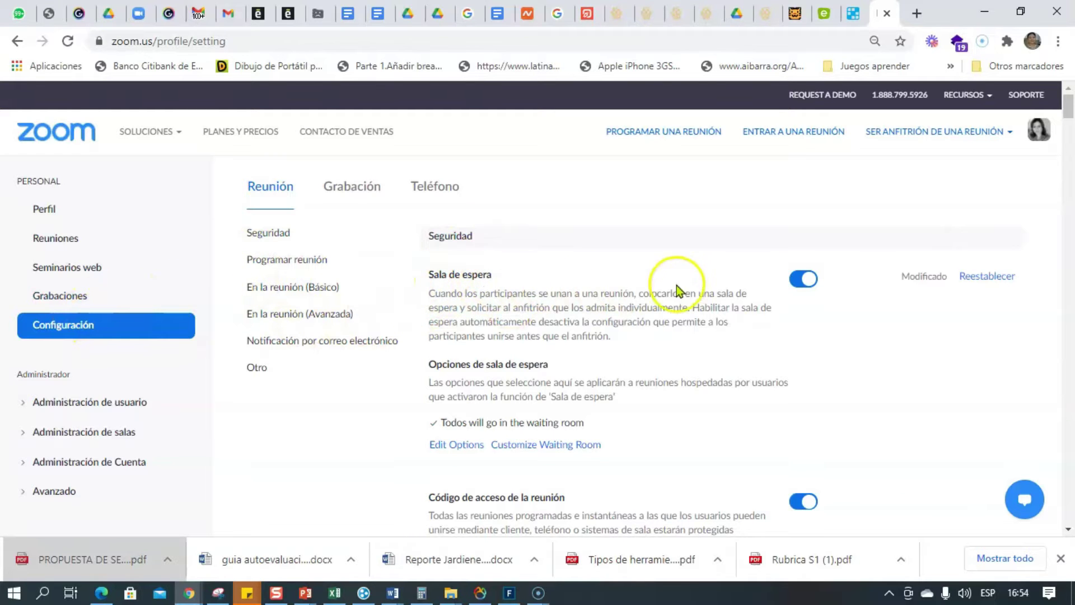
pyautogui.scroll(-4, 776, 314)
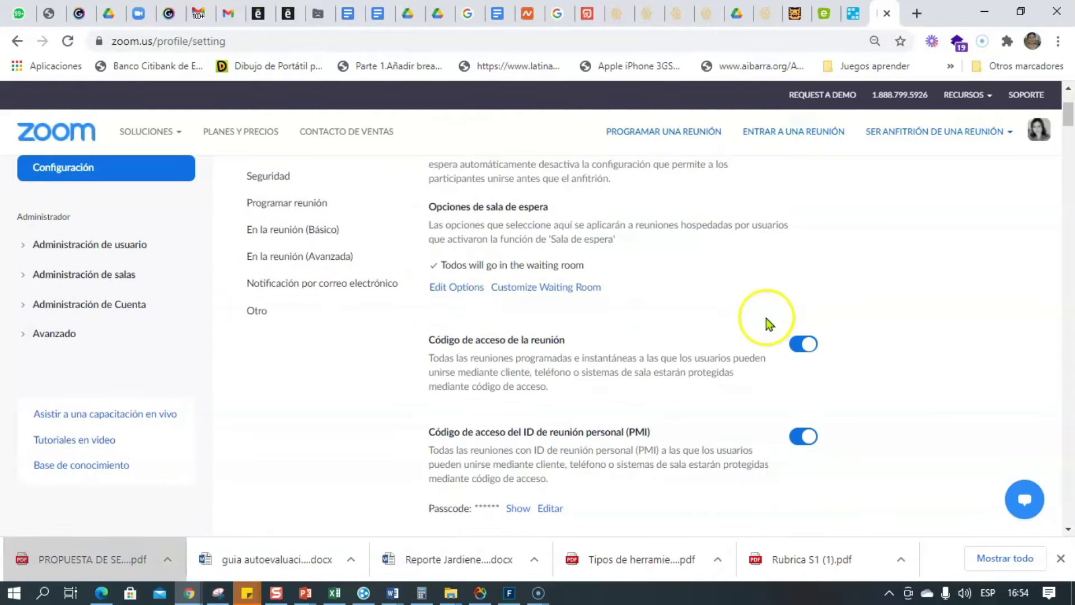
pyautogui.scroll(-7, 807, 303)
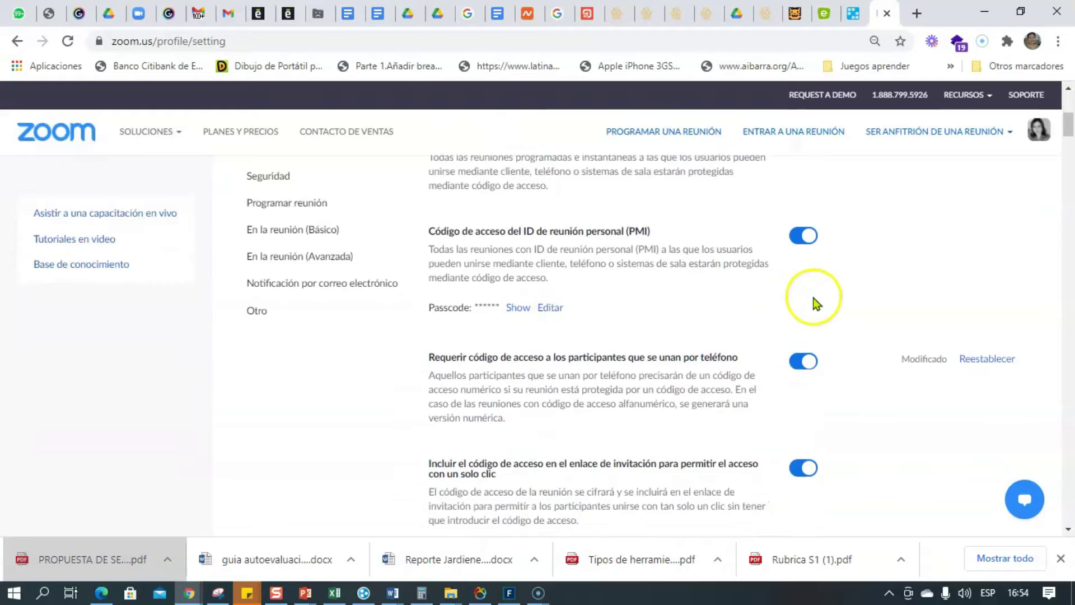
pyautogui.scroll(-5, 802, 310)
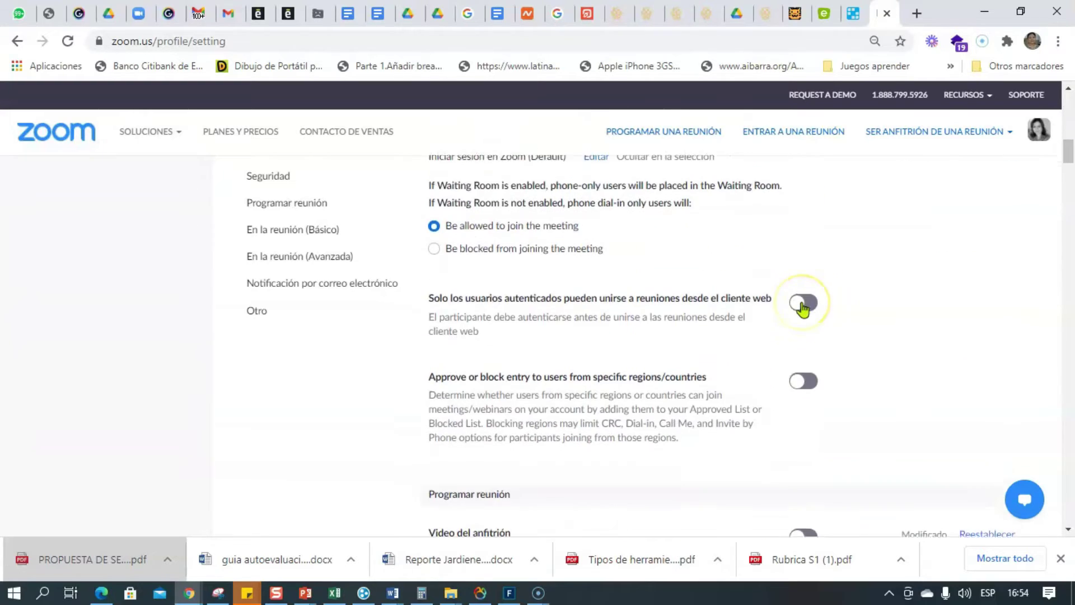
pyautogui.scroll(-6, 803, 310)
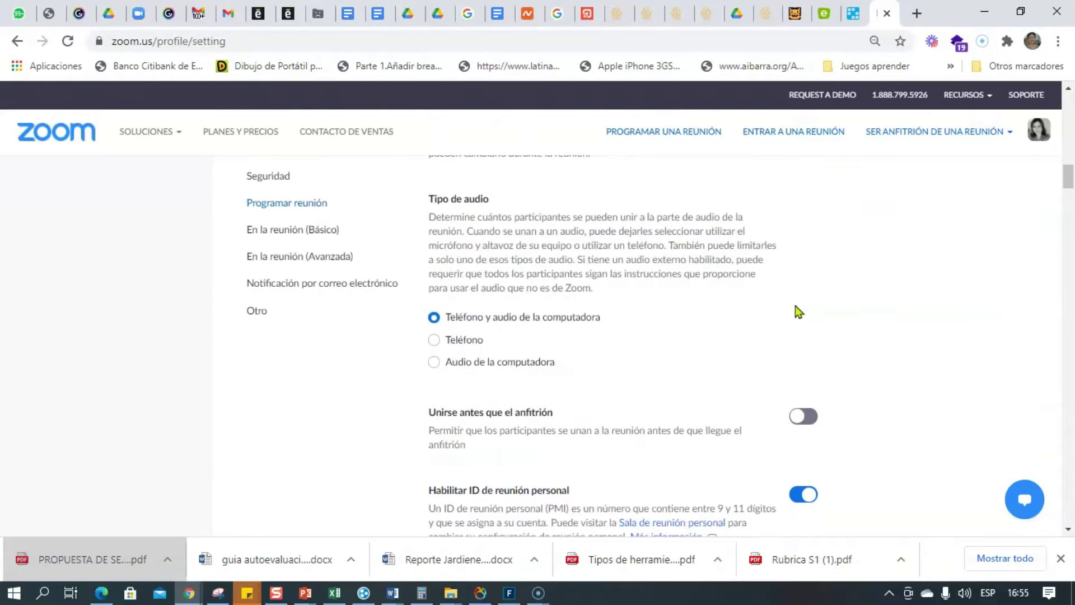
pyautogui.scroll(-3, 796, 306)
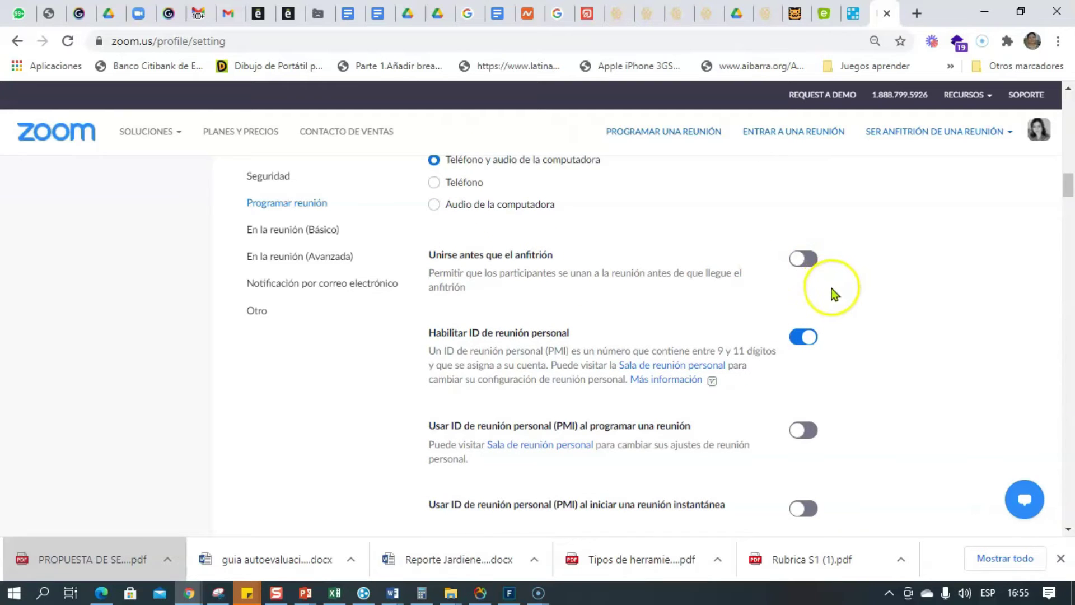
pyautogui.scroll(-6, 830, 292)
pyautogui.scroll(-3, 830, 296)
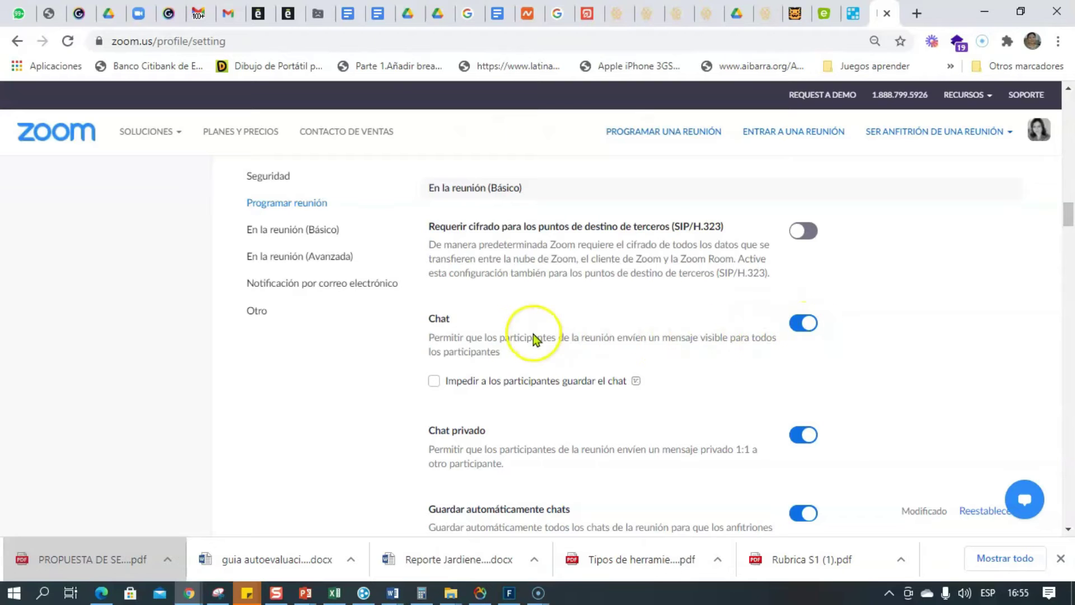
# - Examine the basic in-meeting settings for chat, private chat, automatic chat saving, join and leave sounds, file transfer, feedback, co-hosts and polling
pyautogui.scroll(-6, 786, 345)
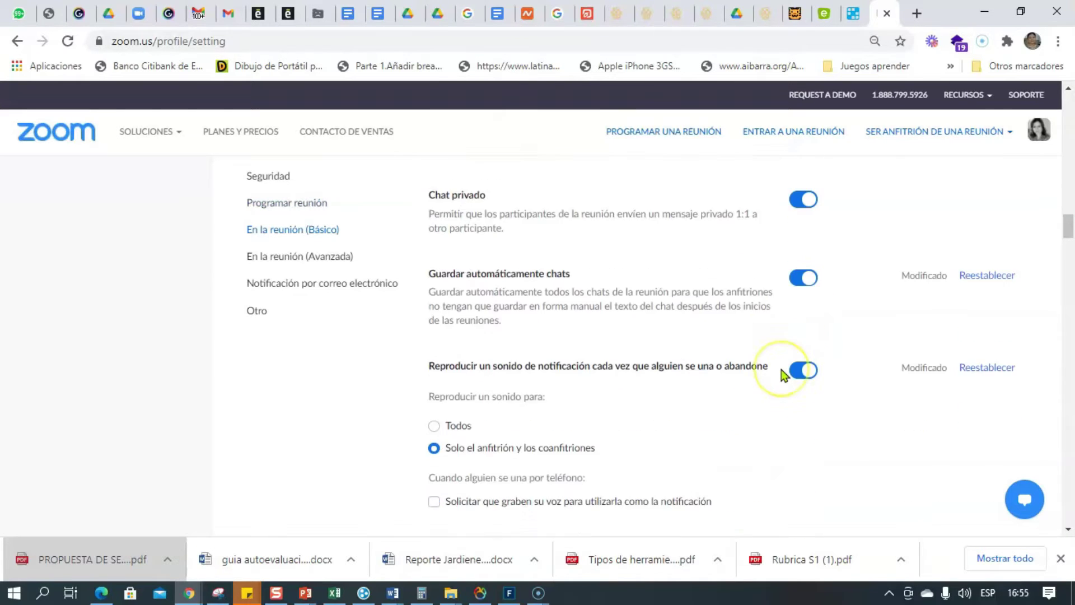
pyautogui.scroll(-3, 569, 325)
pyautogui.scroll(4, 572, 325)
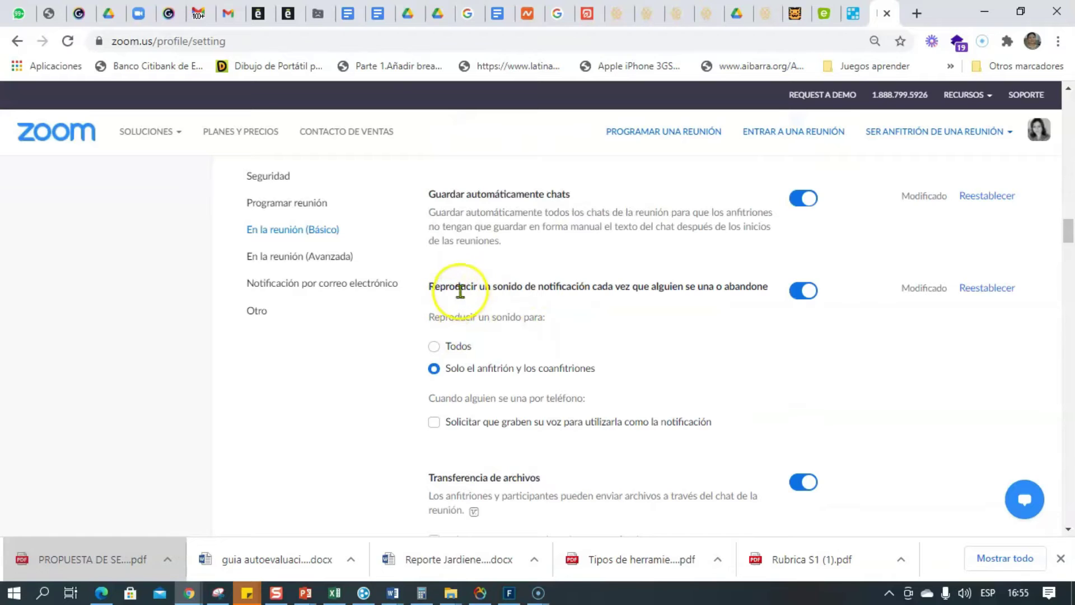
pyautogui.moveTo(460, 292); pyautogui.dragTo(615, 285)
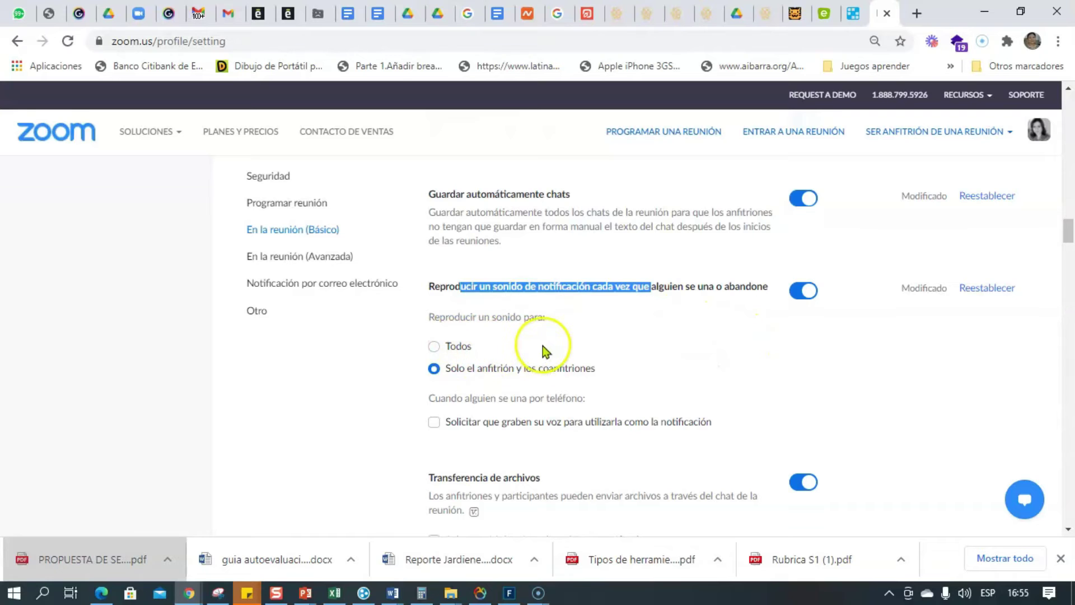
pyautogui.scroll(-5, 656, 364)
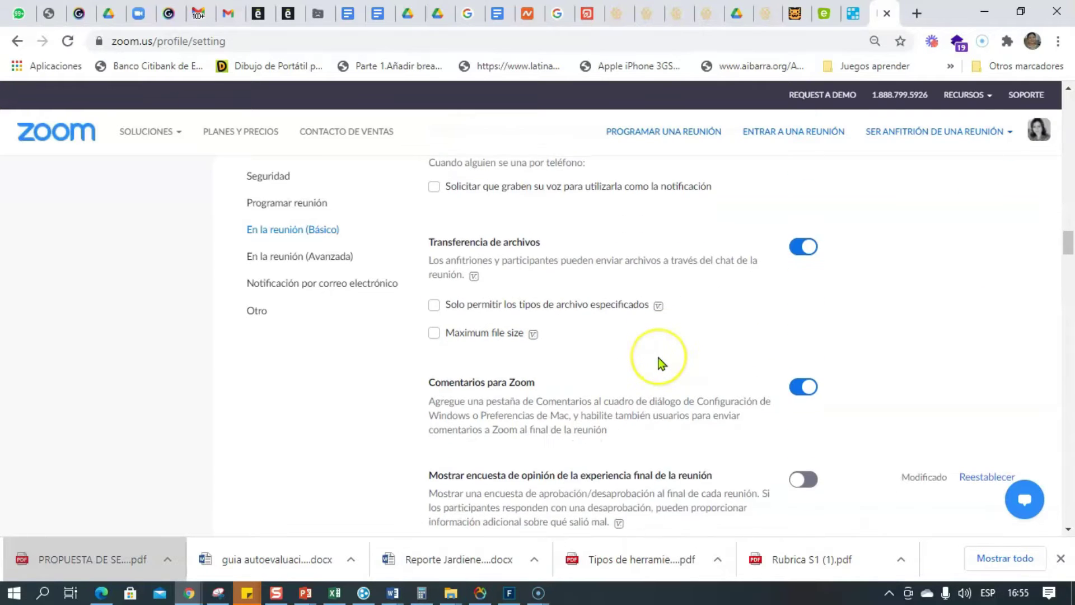
pyautogui.scroll(1, 628, 359)
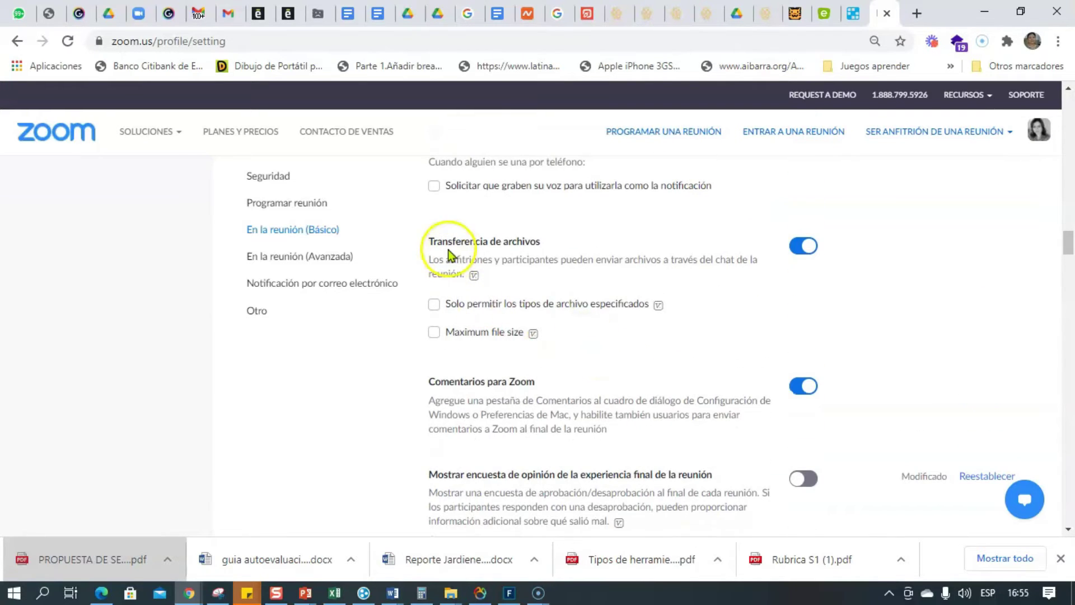
pyautogui.scroll(-1, 757, 307)
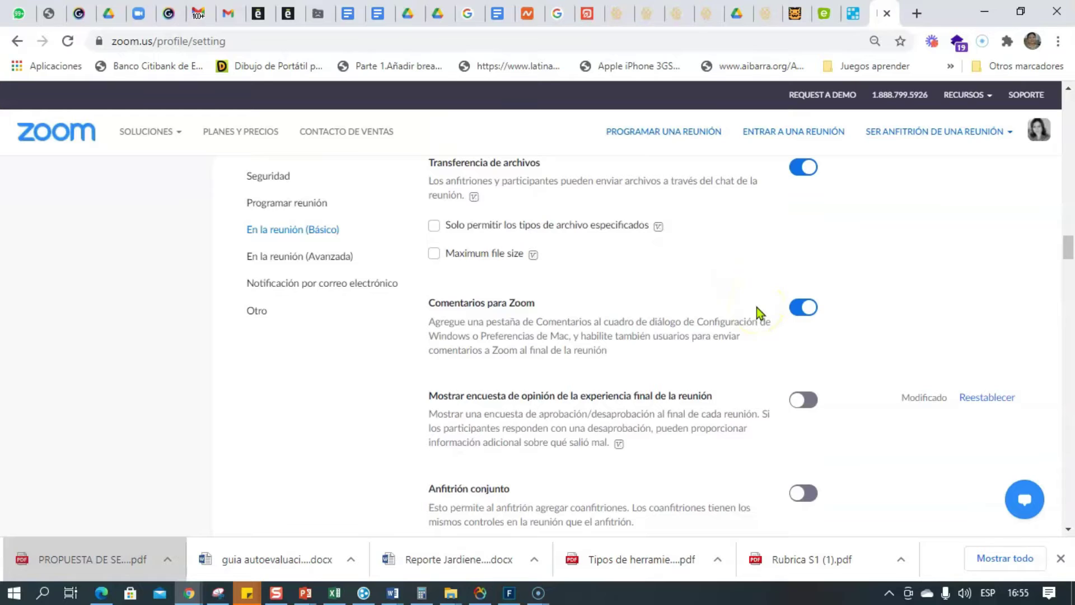
pyautogui.scroll(-2, 751, 308)
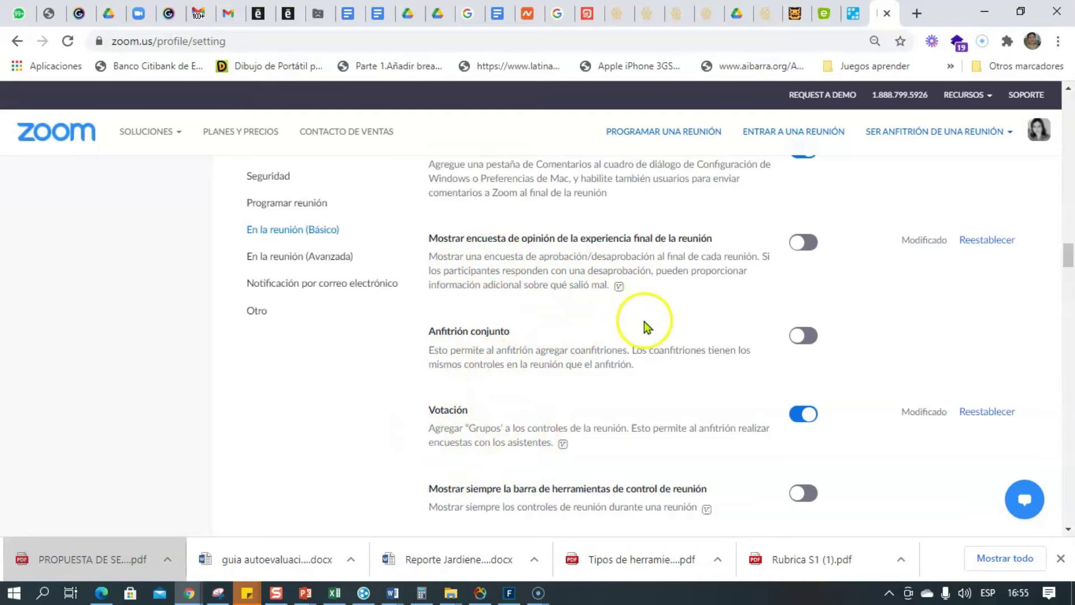
# - Examine the basic in-meeting settings for screen sharing permissions, annotation, whiteboard and remote control
pyautogui.scroll(-7, 523, 375)
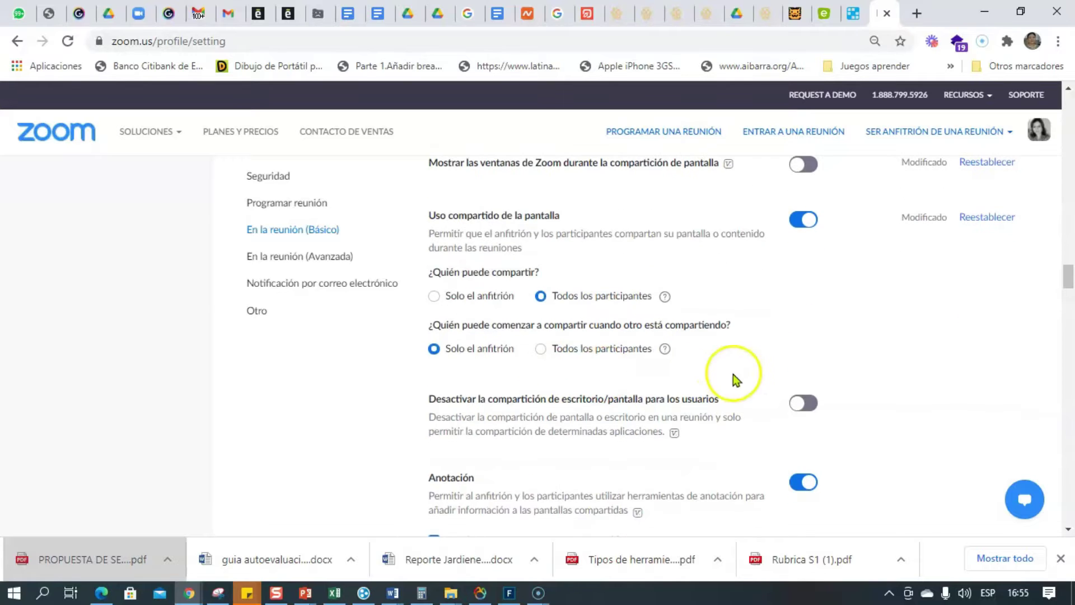
pyautogui.scroll(-1, 794, 379)
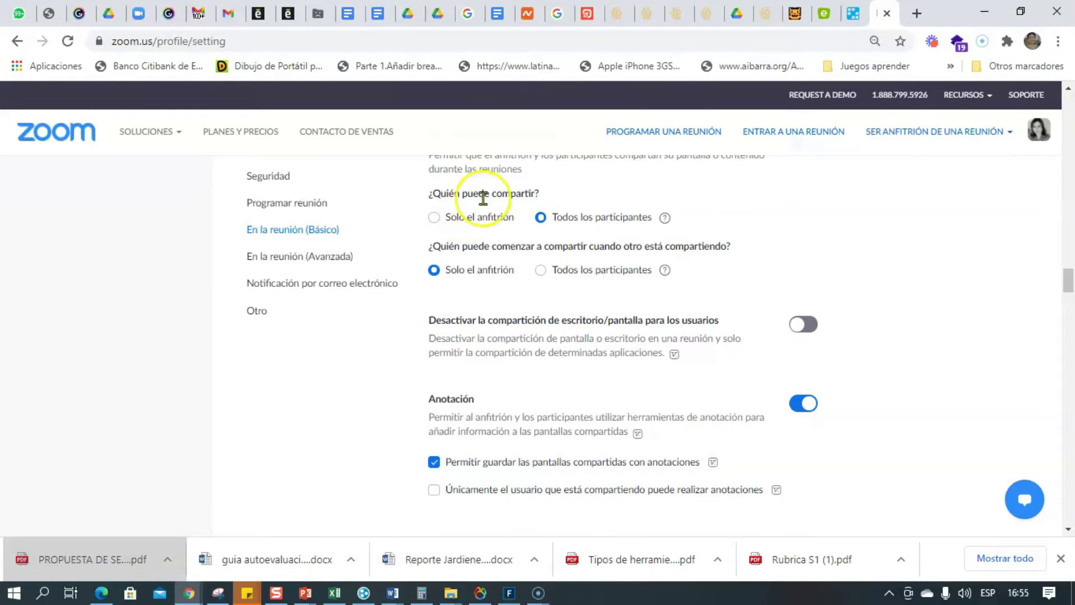
pyautogui.scroll(1, 599, 240)
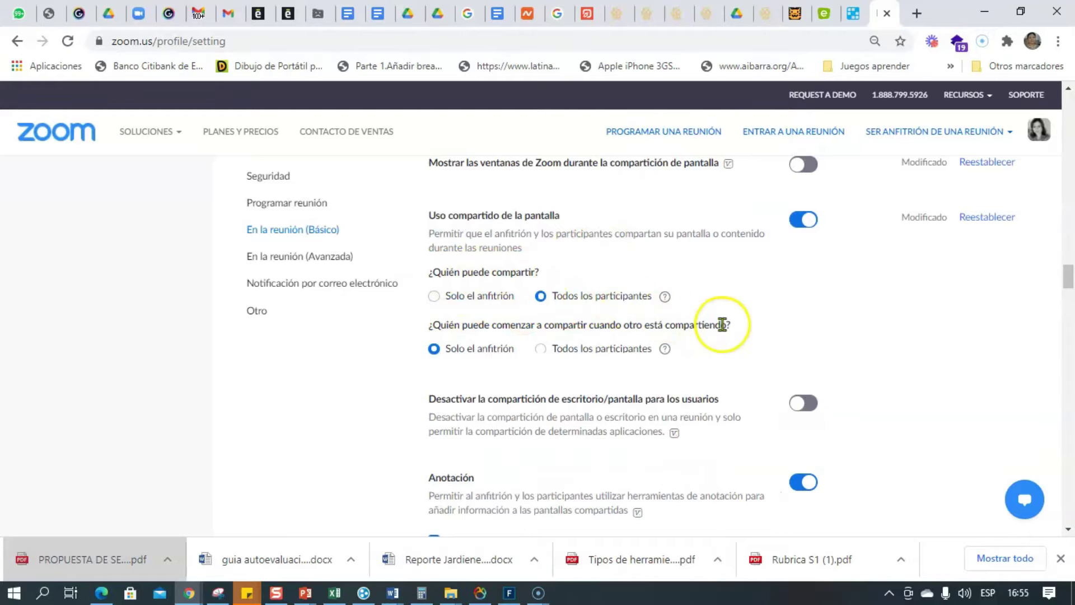
pyautogui.scroll(1, 717, 324)
pyautogui.scroll(-3, 778, 337)
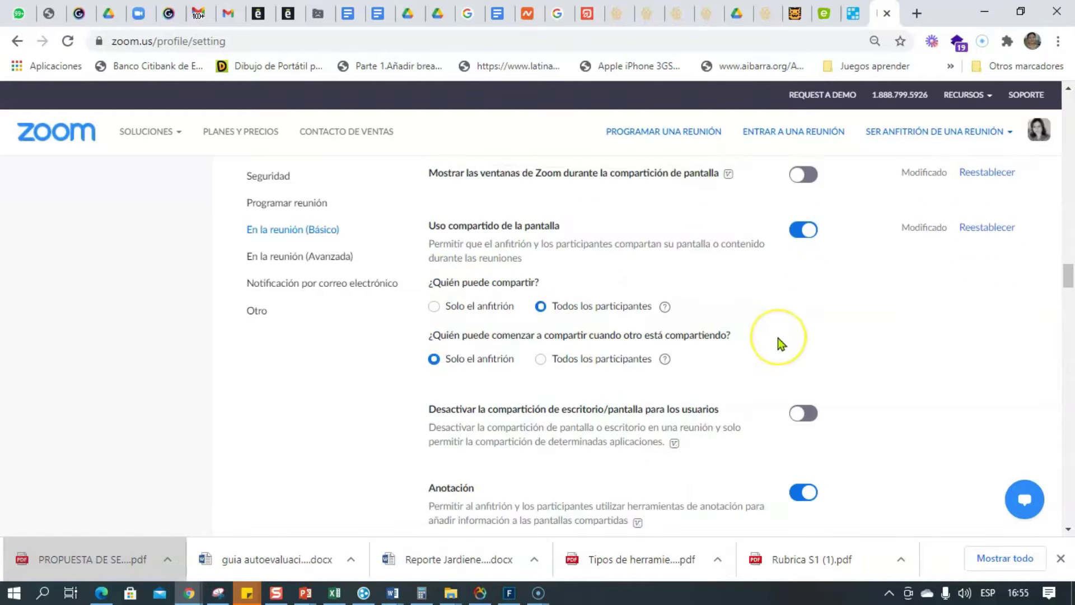
pyautogui.scroll(-2, 783, 344)
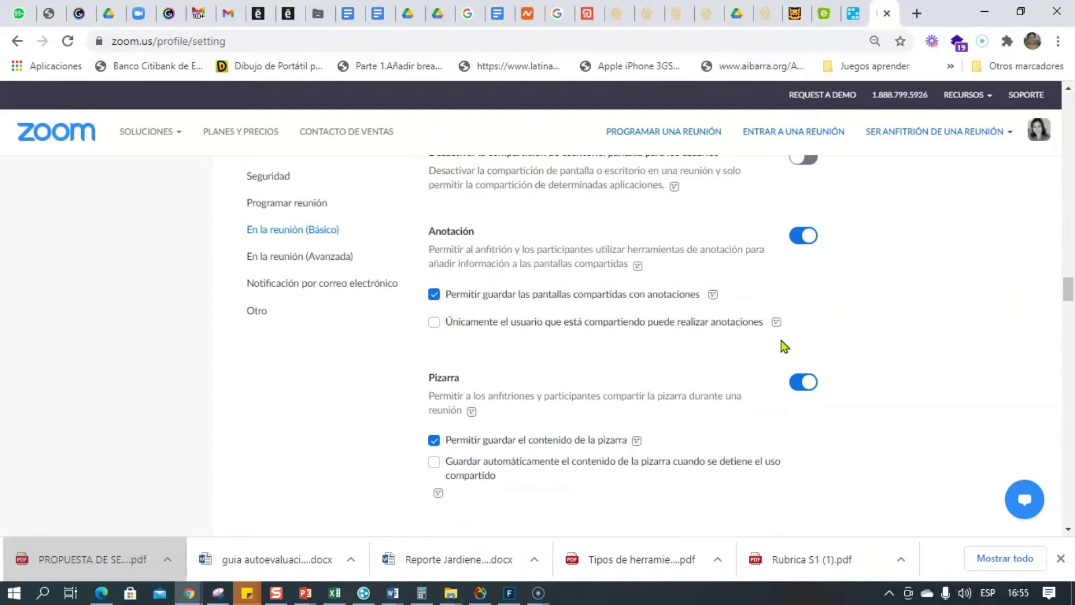
pyautogui.scroll(-3, 819, 322)
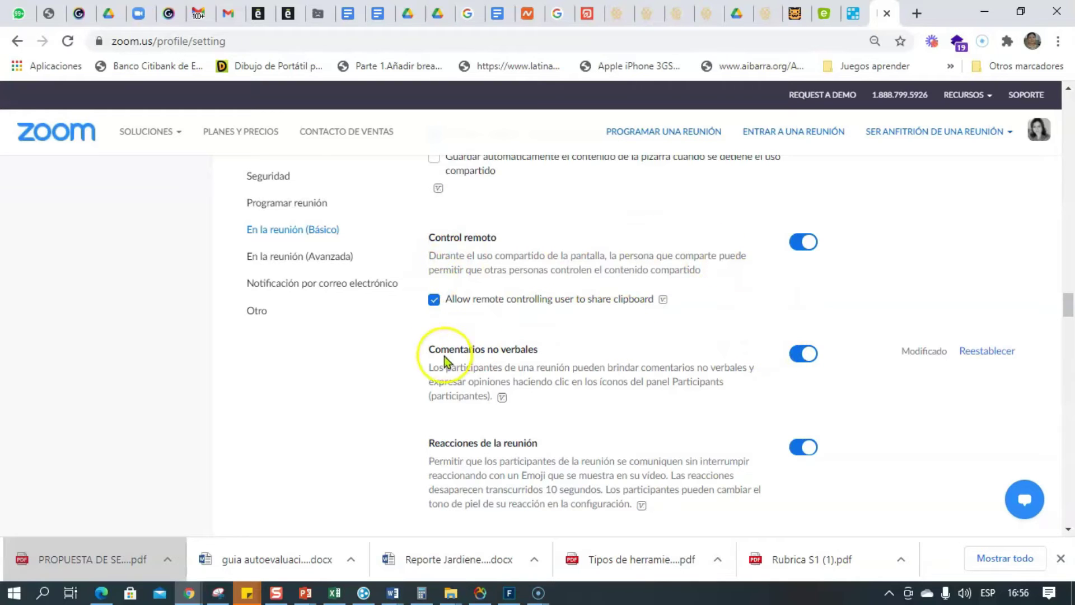
# - Highlight the nonverbal feedback setting and examine the reactions, participant renaming and breakout room options
pyautogui.moveTo(427, 349); pyautogui.dragTo(536, 346)
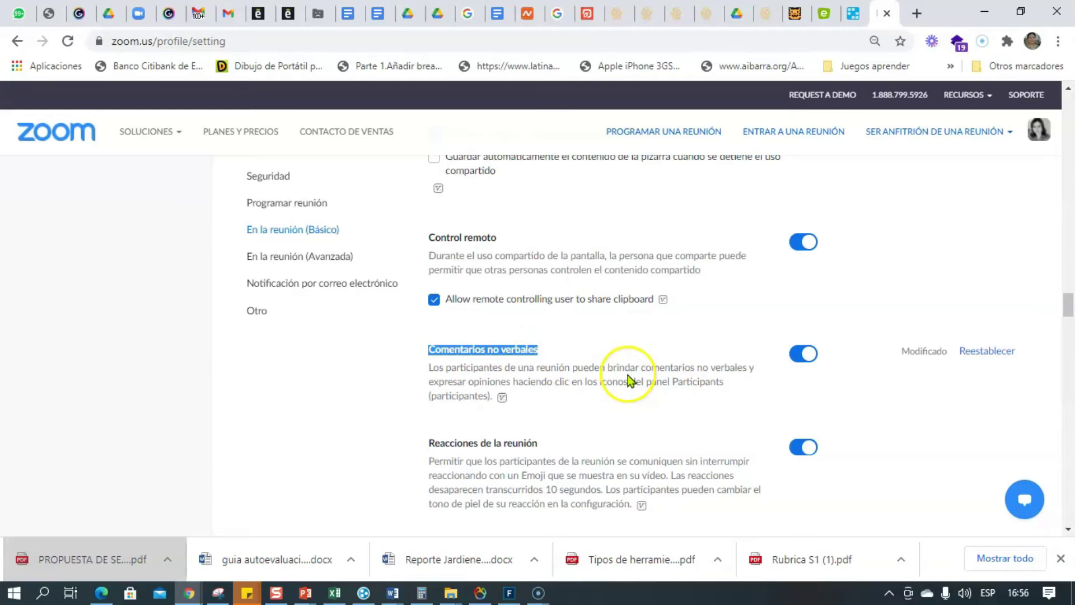
pyautogui.scroll(-6, 586, 388)
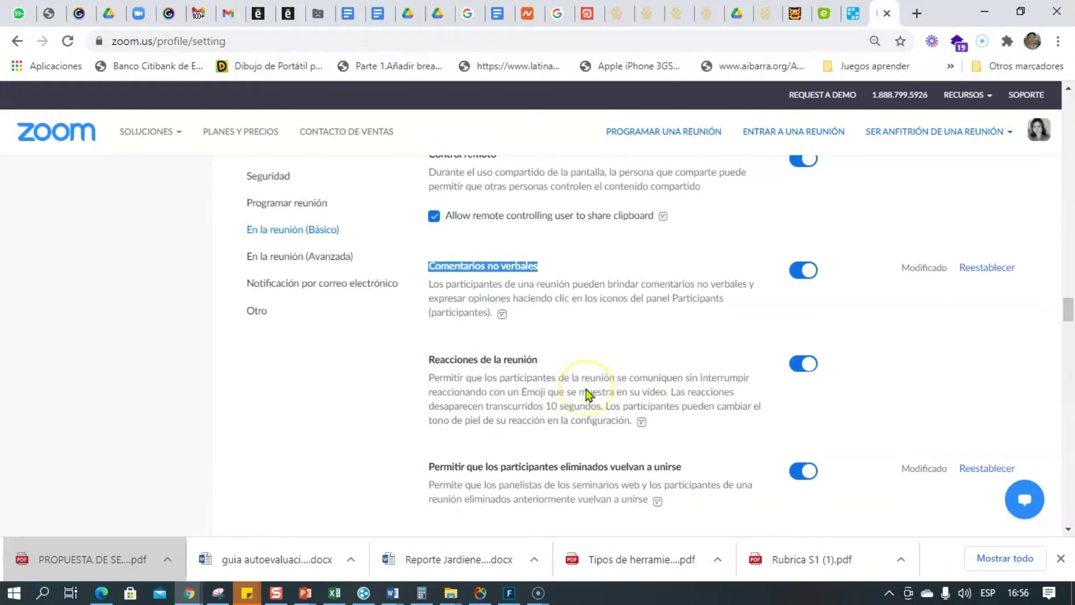
pyautogui.scroll(-6, 587, 394)
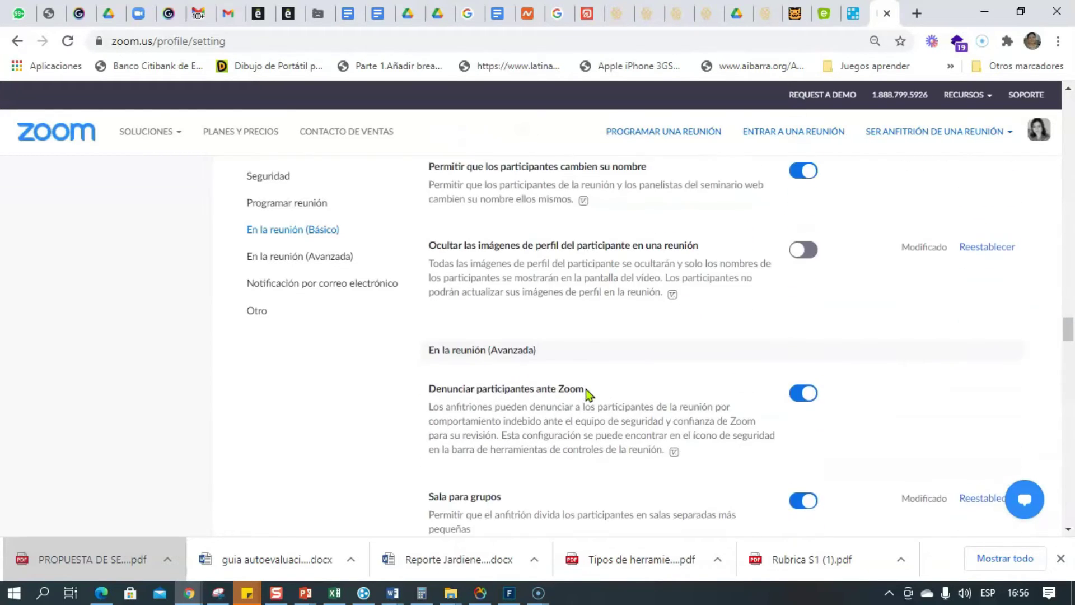
pyautogui.scroll(-2, 481, 352)
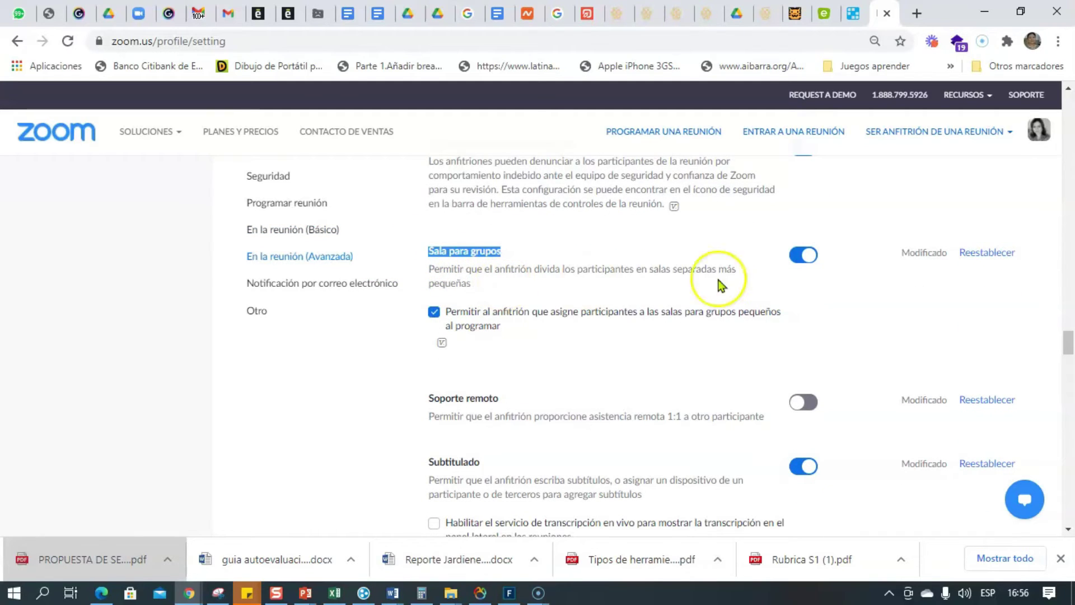
pyautogui.scroll(-2, 480, 331)
# - Return to the list of meetings, start "Reunión como usar Zoom" and join it with computer audio
pyautogui.scroll(15, 481, 331)
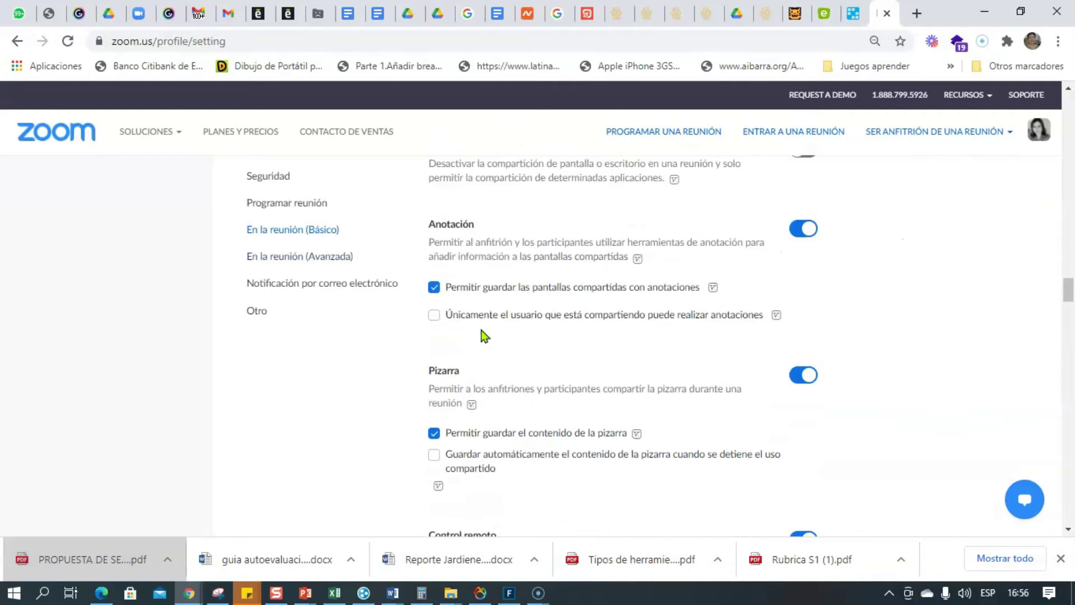
pyautogui.scroll(2, 481, 337)
pyautogui.scroll(14, 497, 250)
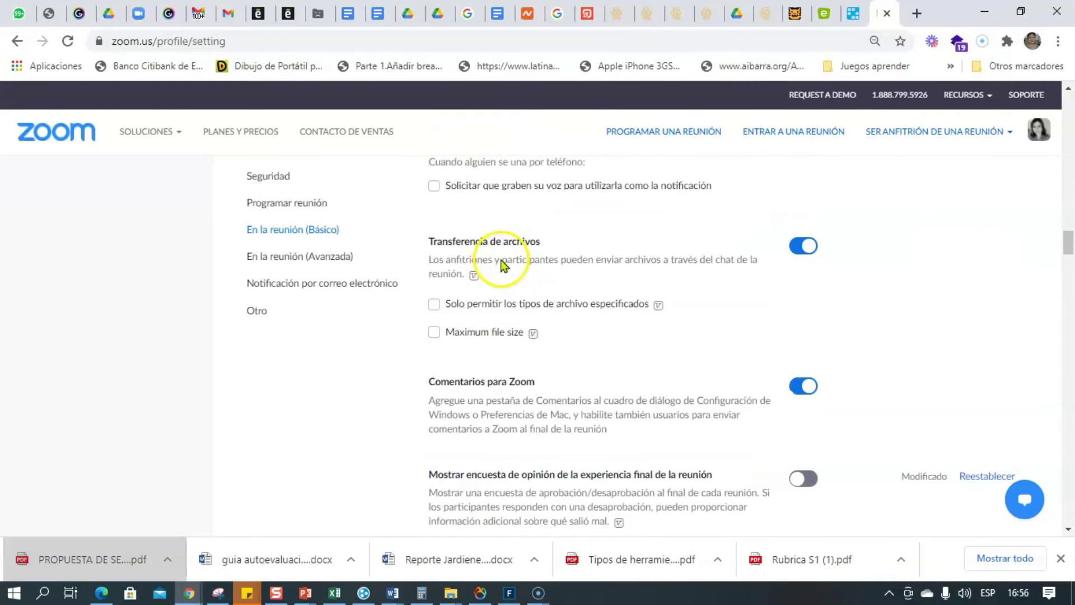
pyautogui.scroll(3, 502, 264)
pyautogui.moveTo(1060, 237); pyautogui.dragTo(1064, 103)
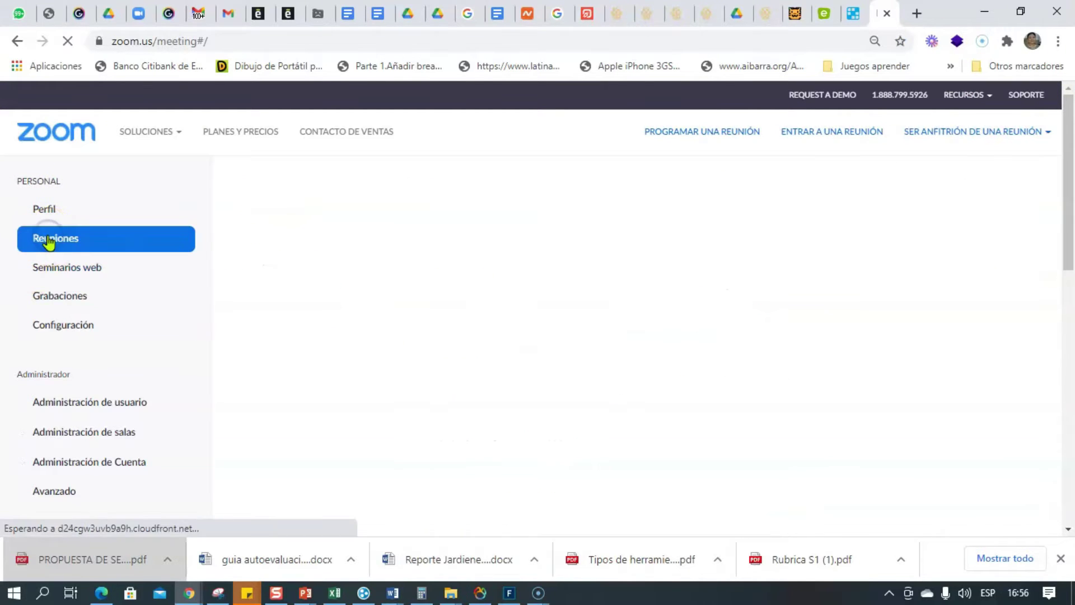
pyautogui.scroll(-1, 774, 316)
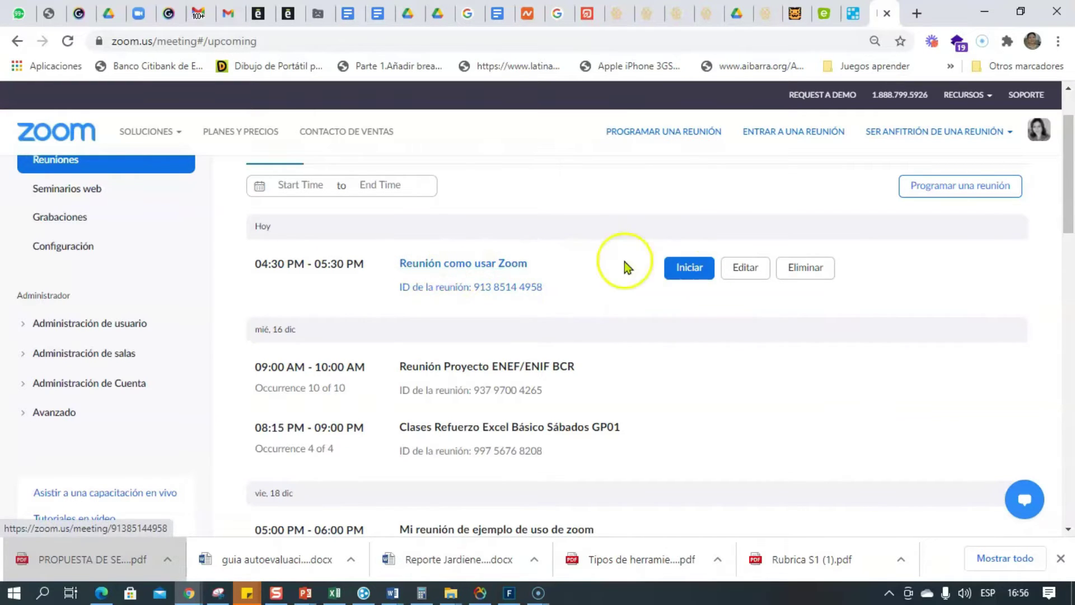
pyautogui.click(683, 278)
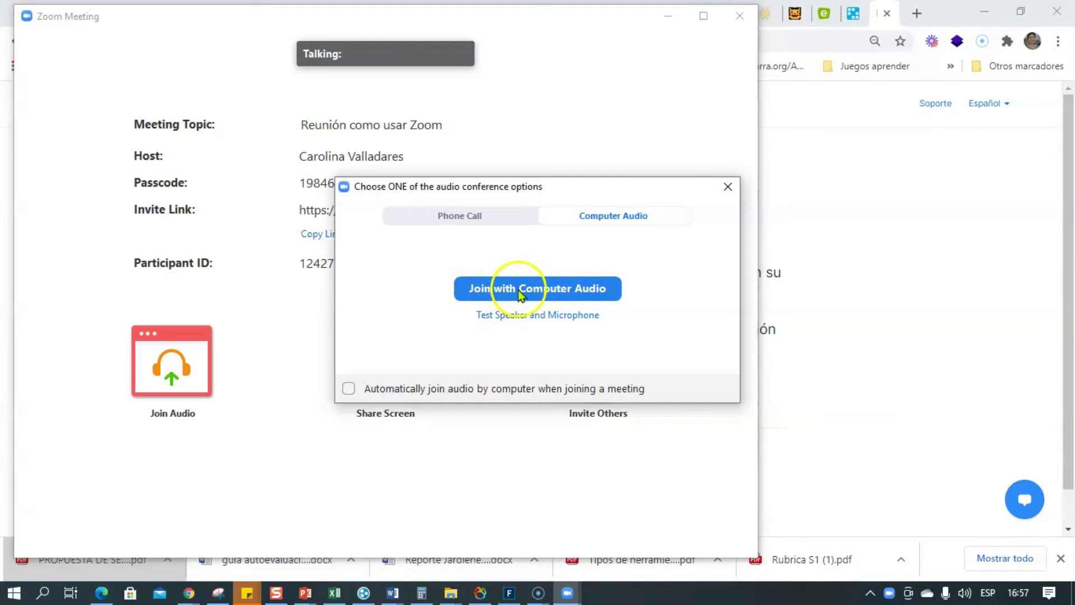
pyautogui.click(559, 296)
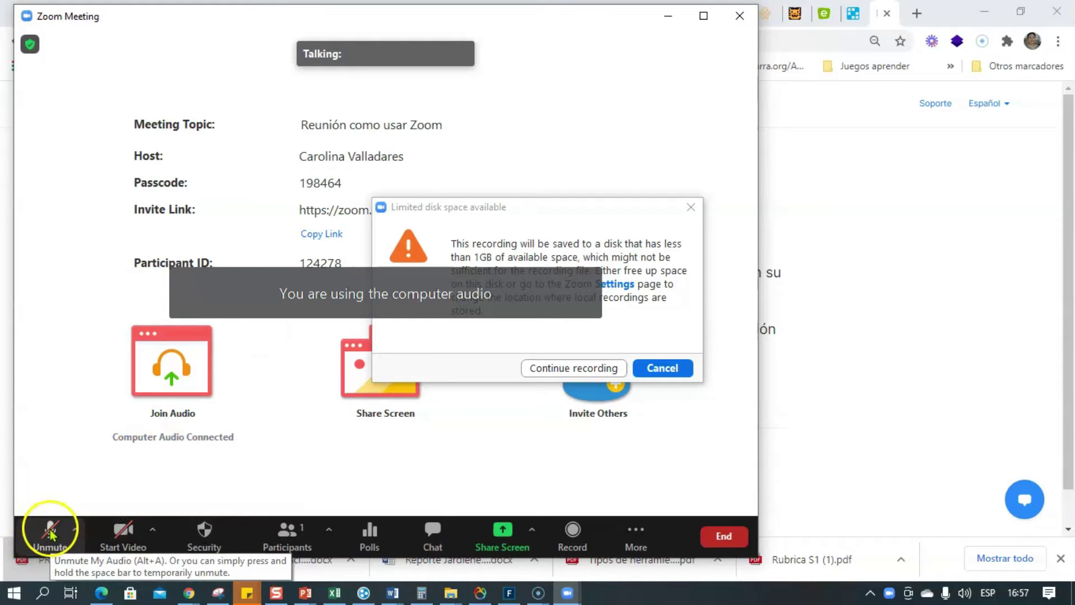
# - Continue the meeting recording despite limited disk space, move the mute alert aside, and pause, resume and pause the recording again
pyautogui.click(583, 368)
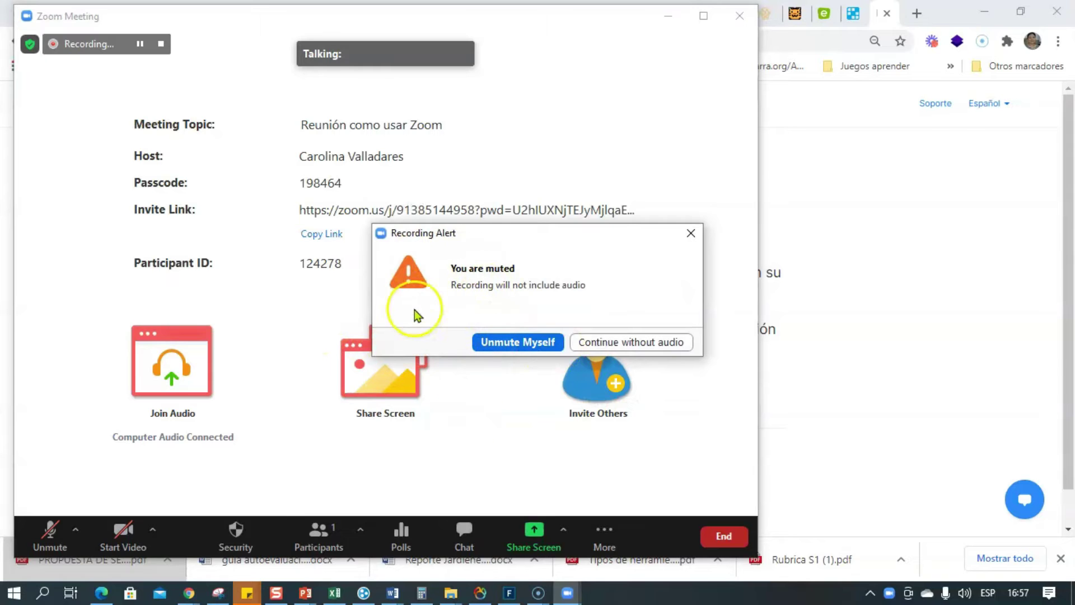
pyautogui.moveTo(511, 246); pyautogui.dragTo(646, 95)
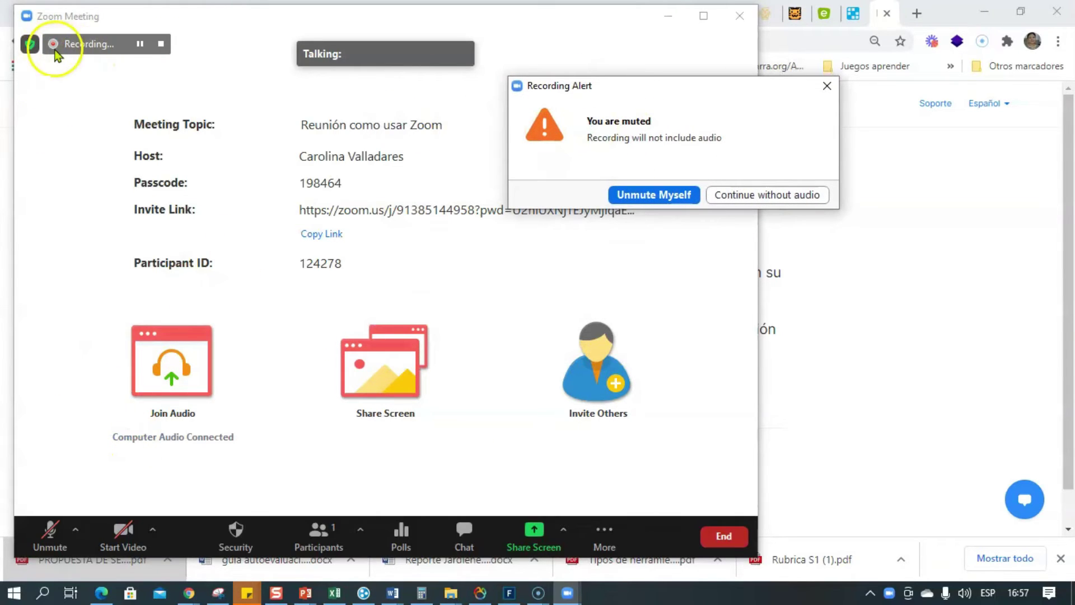
pyautogui.click(140, 45)
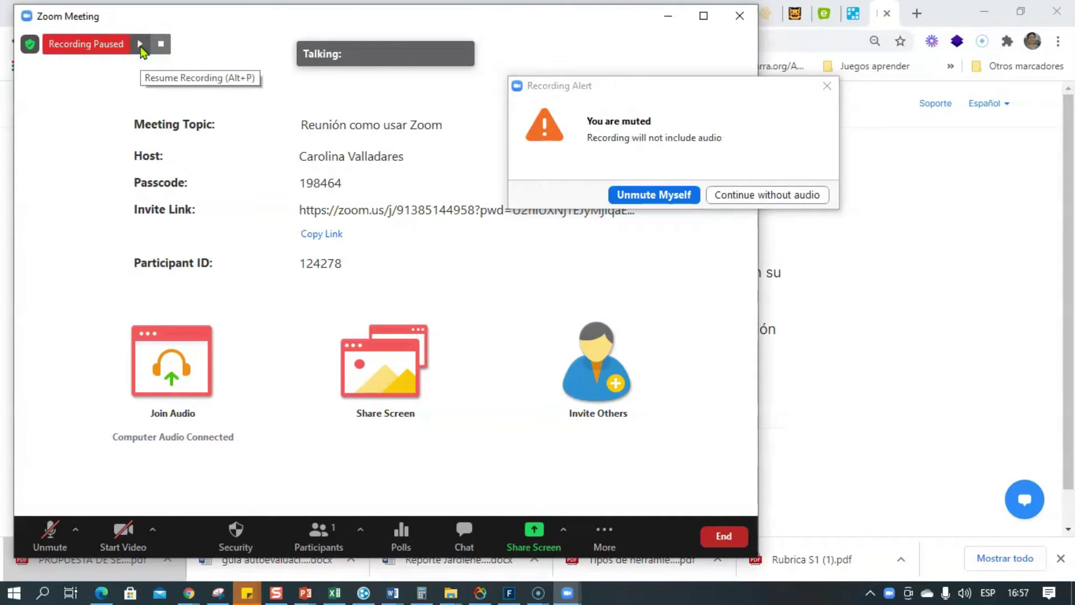
pyautogui.click(139, 46)
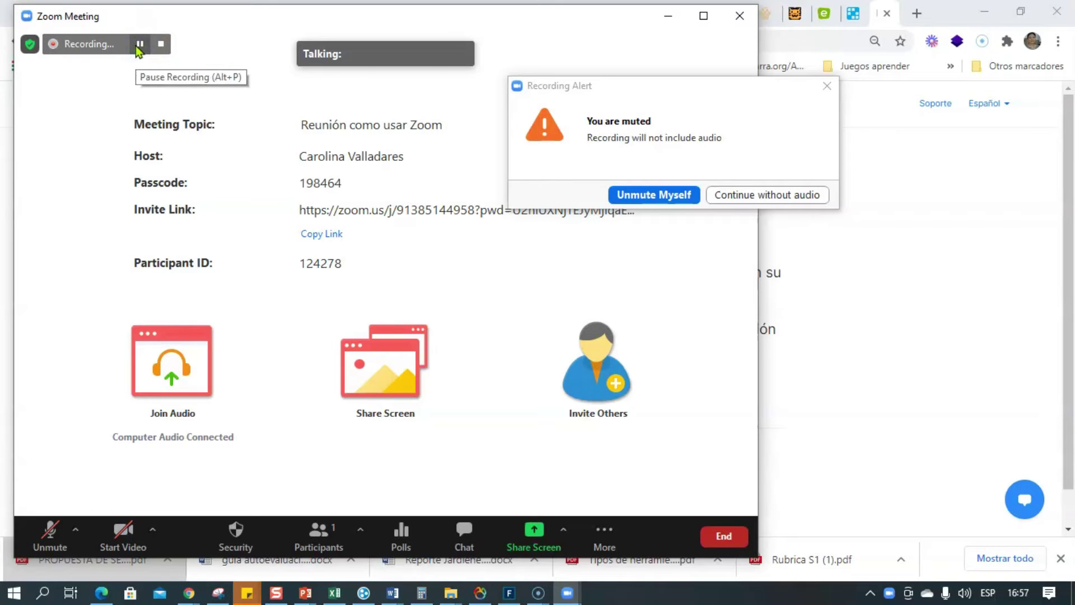
pyautogui.click(138, 47)
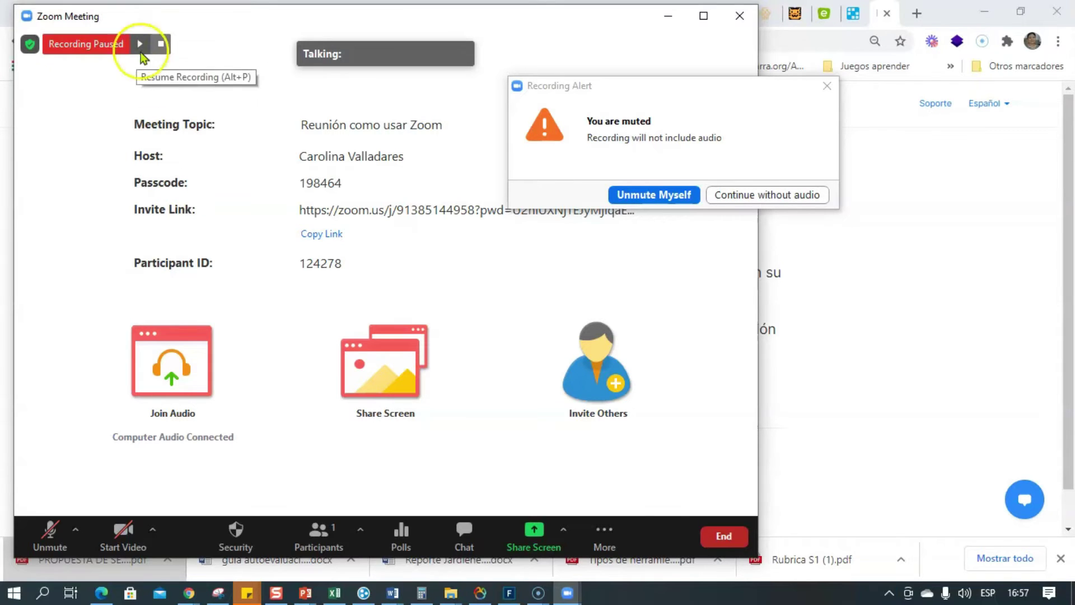
pyautogui.moveTo(626, 90); pyautogui.dragTo(891, 94)
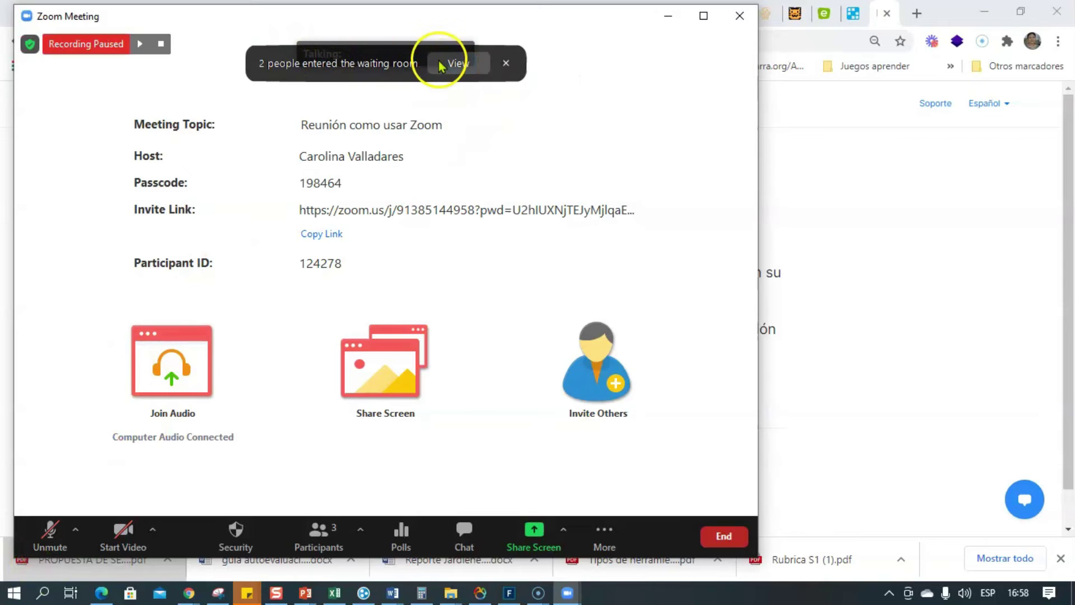
# - View the waiting room list and admit the waiting participants to the meeting
pyautogui.click(450, 64)
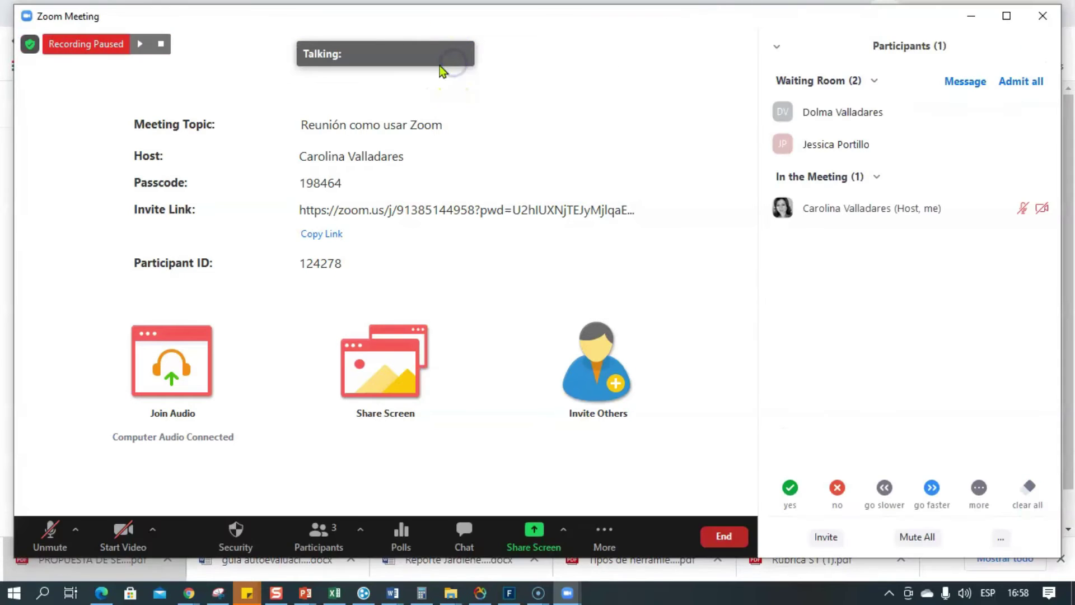
pyautogui.moveTo(952, 145)
pyautogui.moveTo(964, 118)
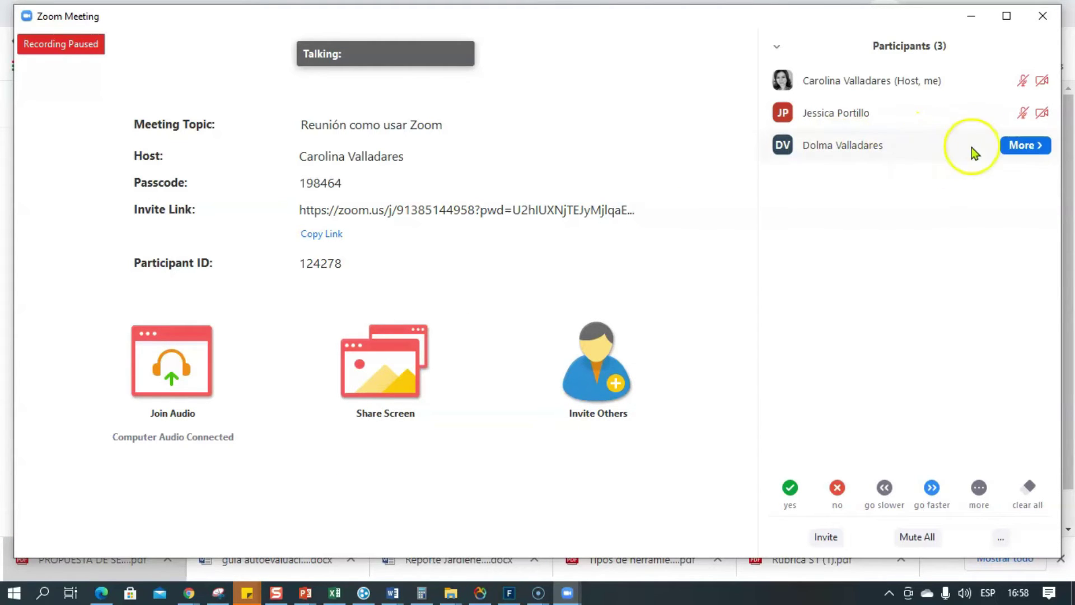
pyautogui.moveTo(956, 116)
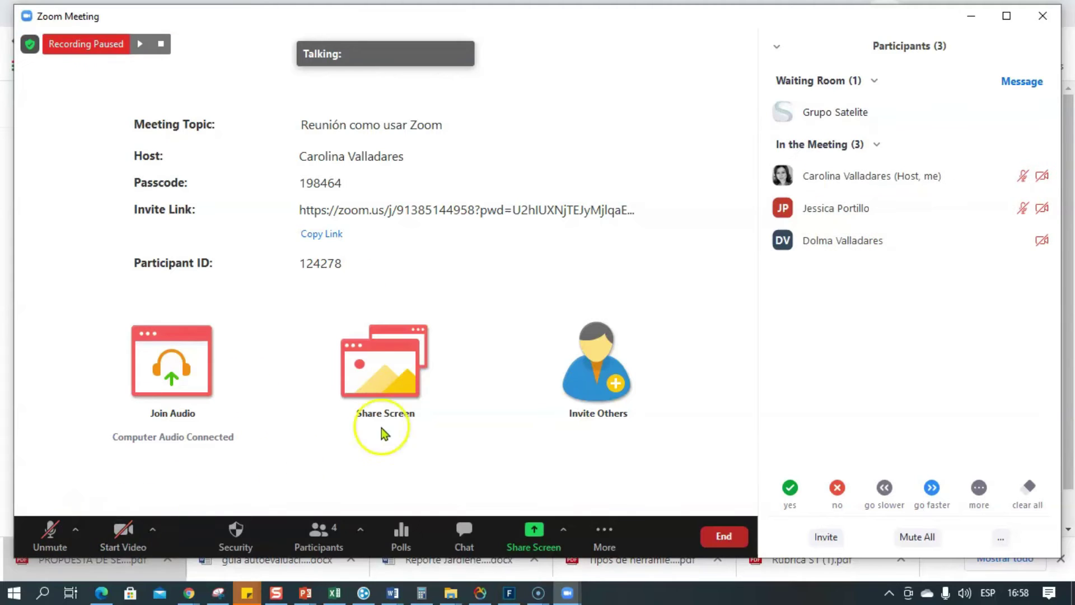
pyautogui.click(962, 111)
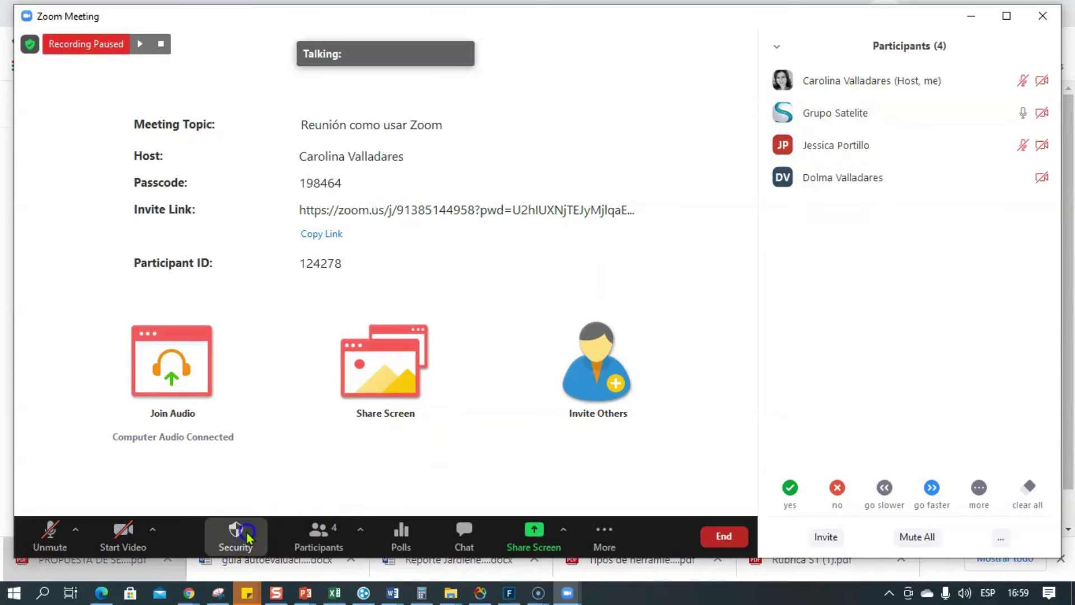
# - Open the meeting's security options and toggle Enable Waiting Room
pyautogui.click(234, 535)
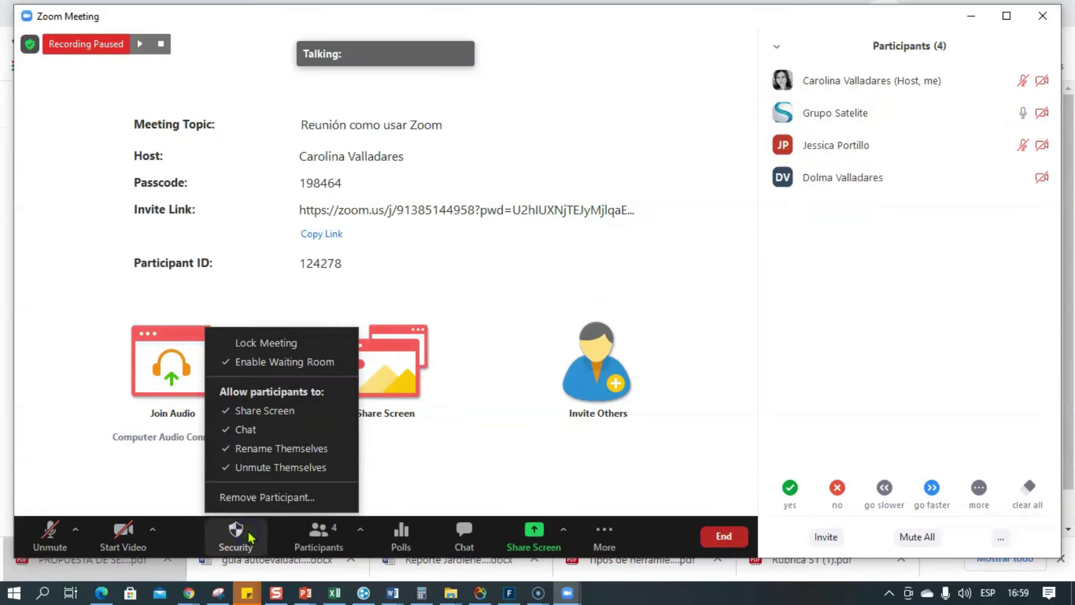
pyautogui.click(242, 363)
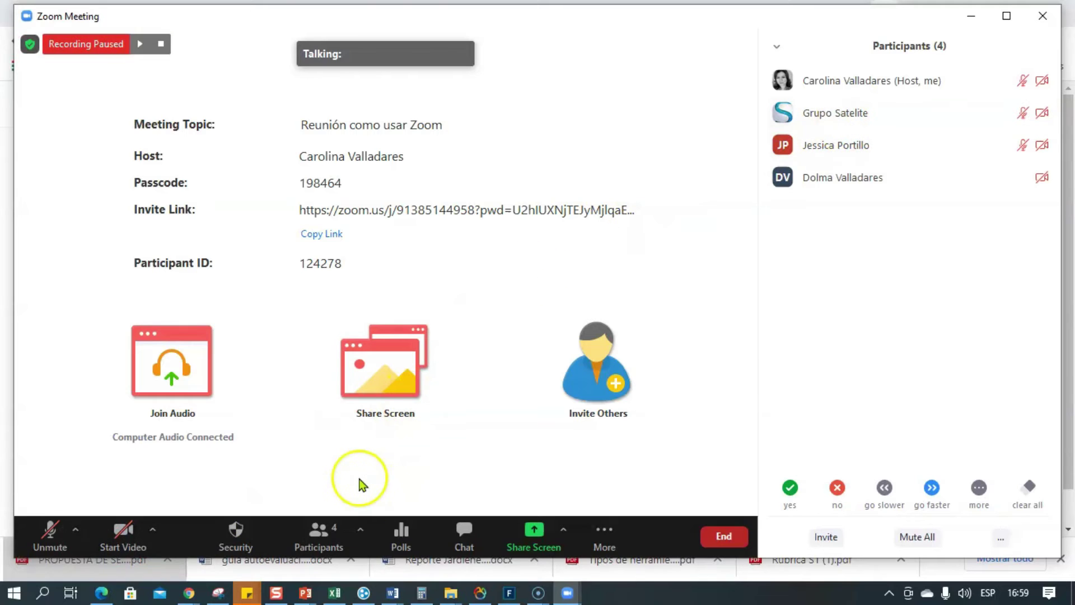
# - Create 2 breakout rooms for the meeting with participants assigned manually
pyautogui.click(607, 550)
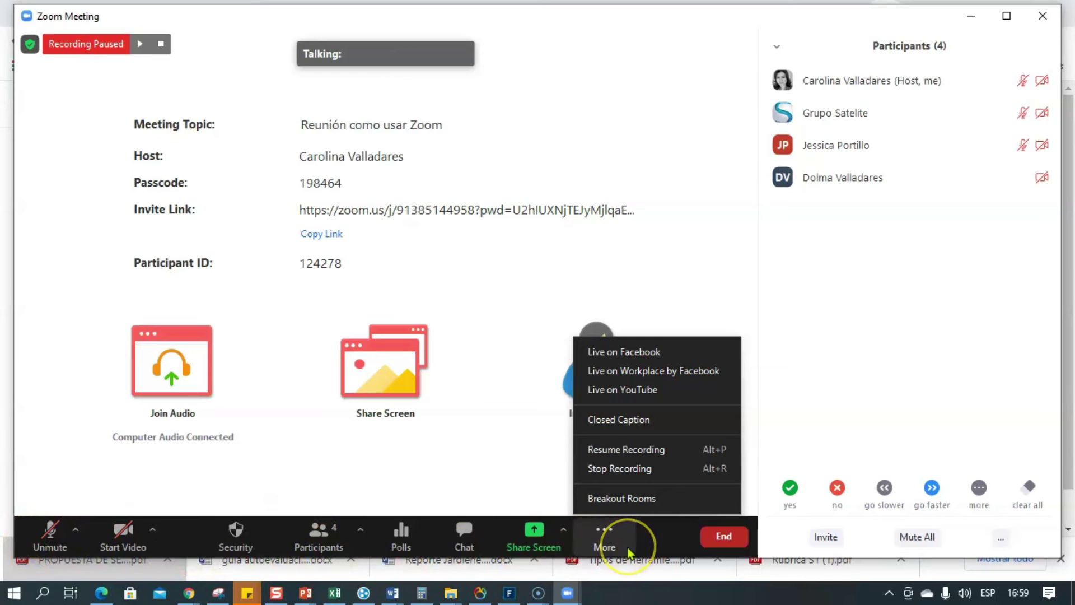
pyautogui.click(619, 501)
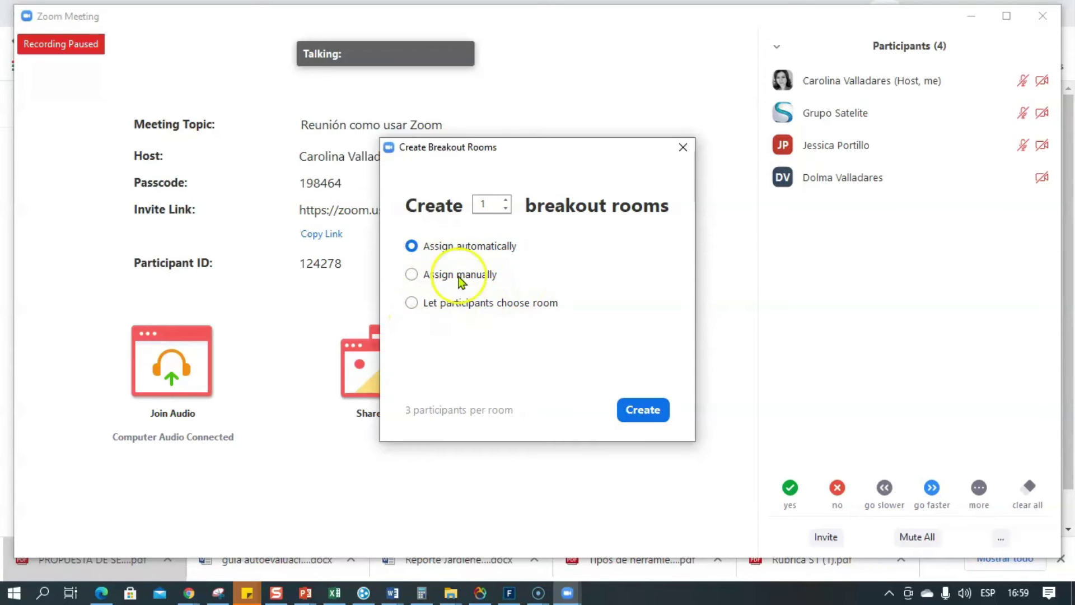
pyautogui.click(506, 202)
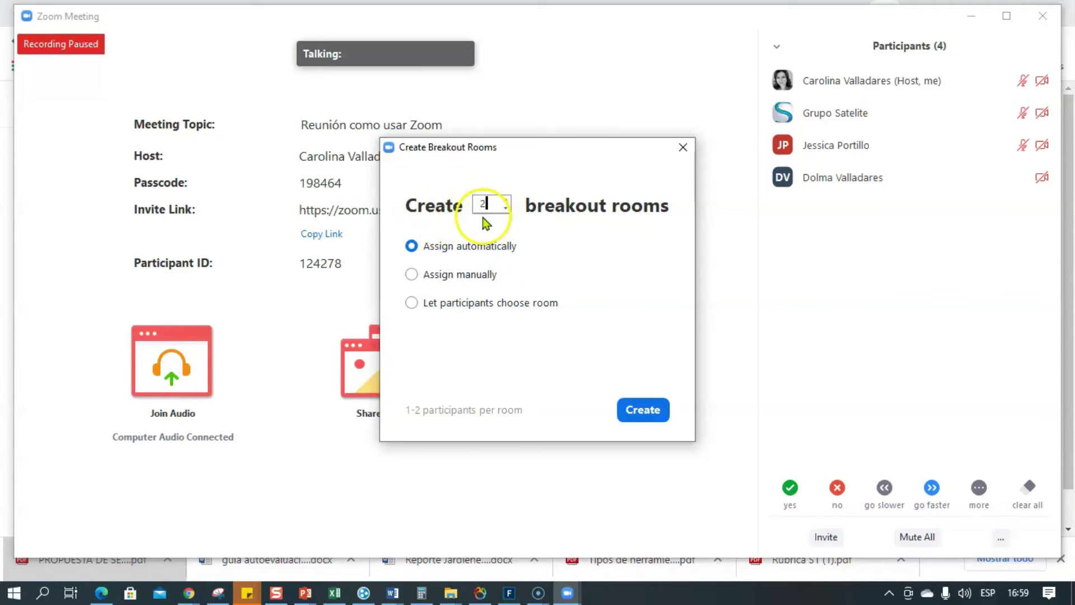
pyautogui.click(428, 275)
pyautogui.click(661, 411)
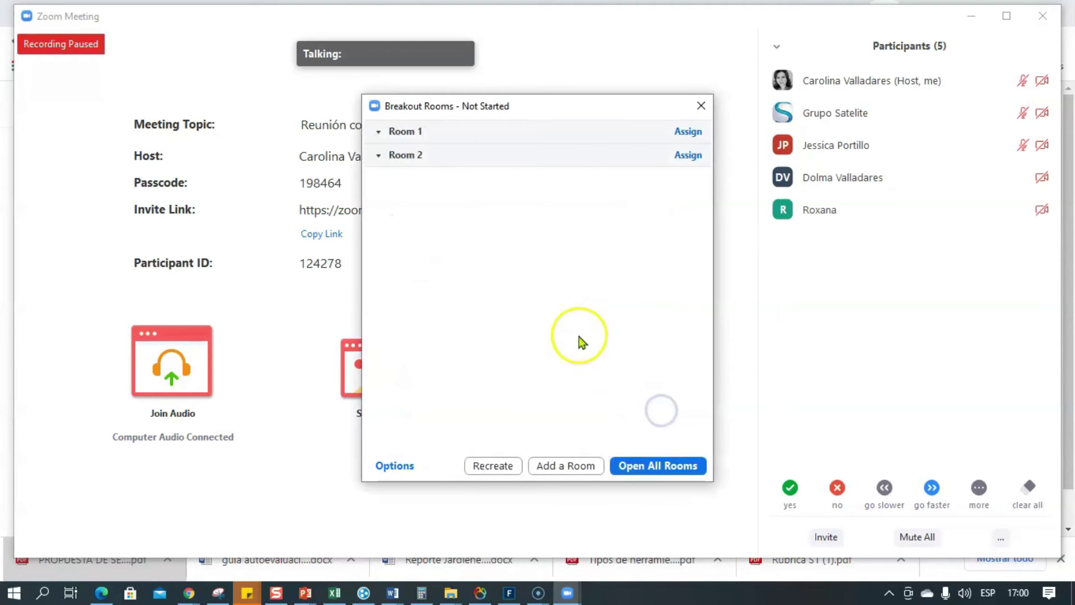
# - Assign the first three listed participants to Room 1 and the remaining two to Room 2
pyautogui.moveTo(402, 137)
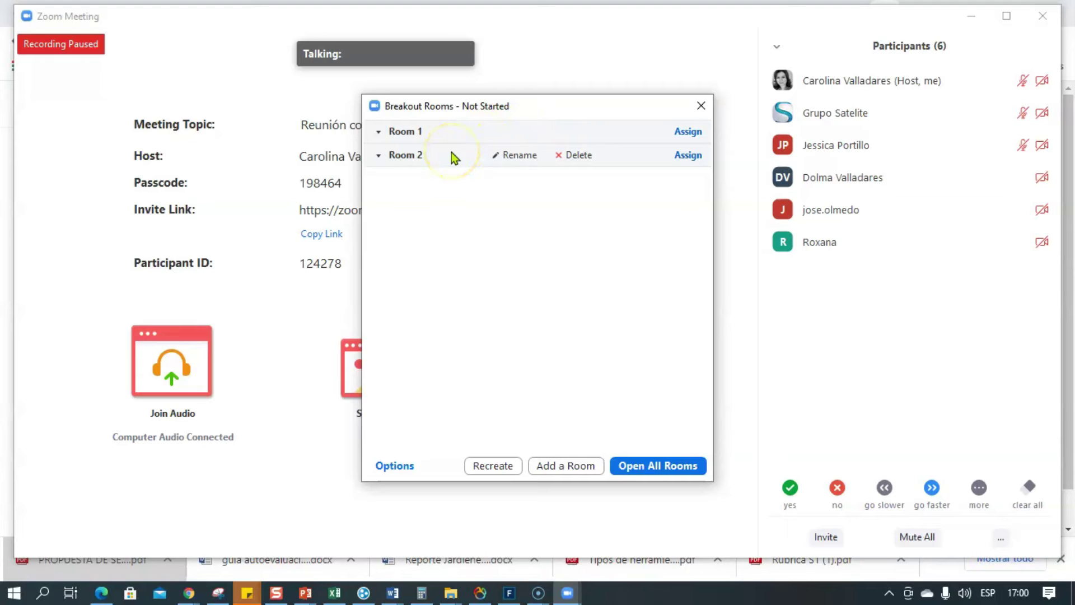
pyautogui.click(686, 133)
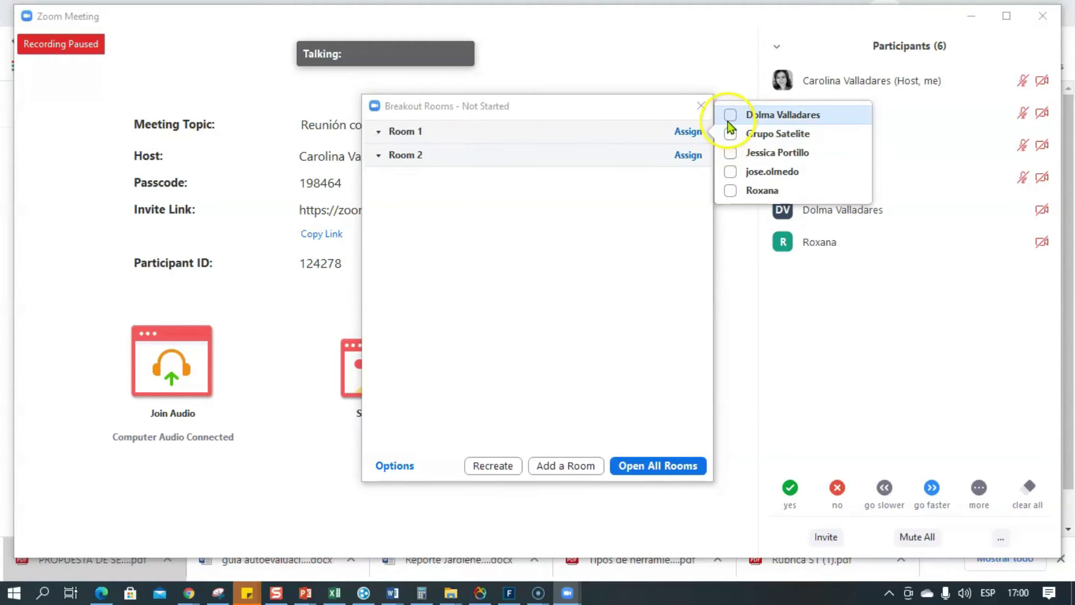
pyautogui.click(730, 116)
pyautogui.click(730, 134)
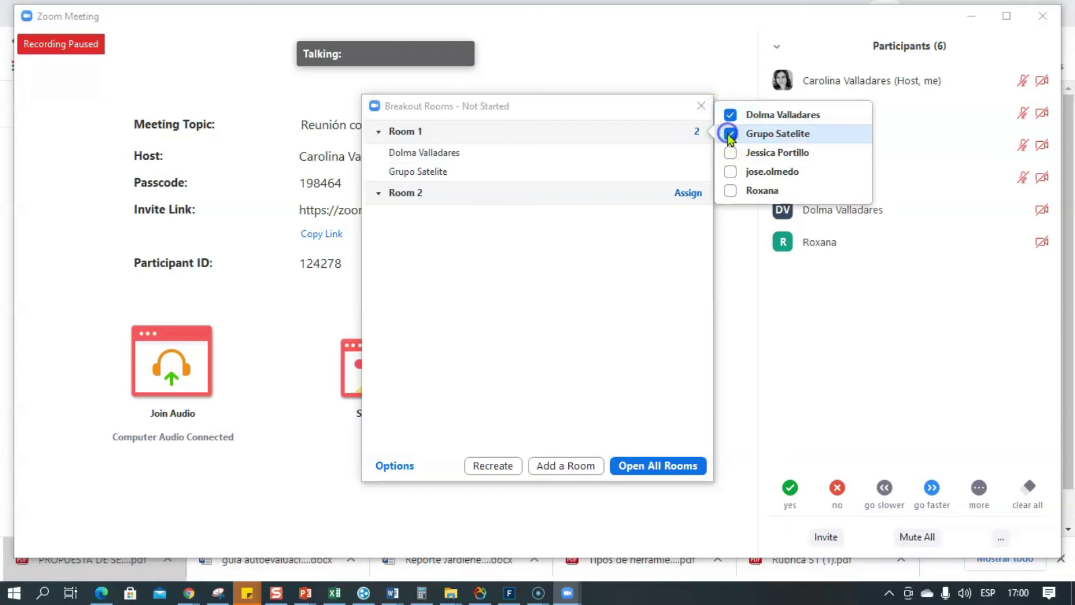
pyautogui.click(730, 153)
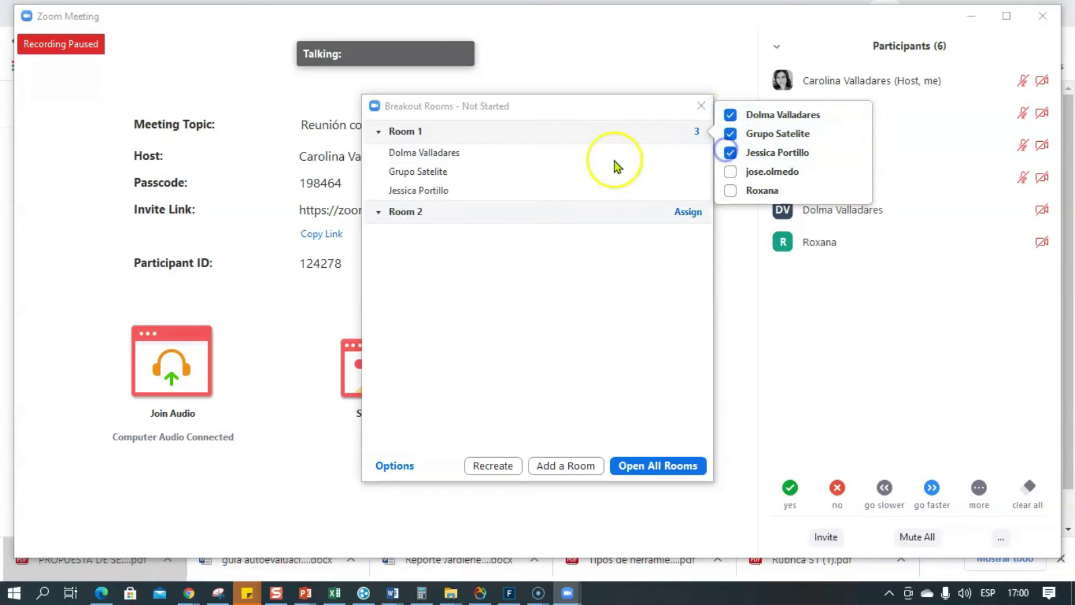
pyautogui.click(683, 214)
pyautogui.click(730, 202)
pyautogui.click(731, 221)
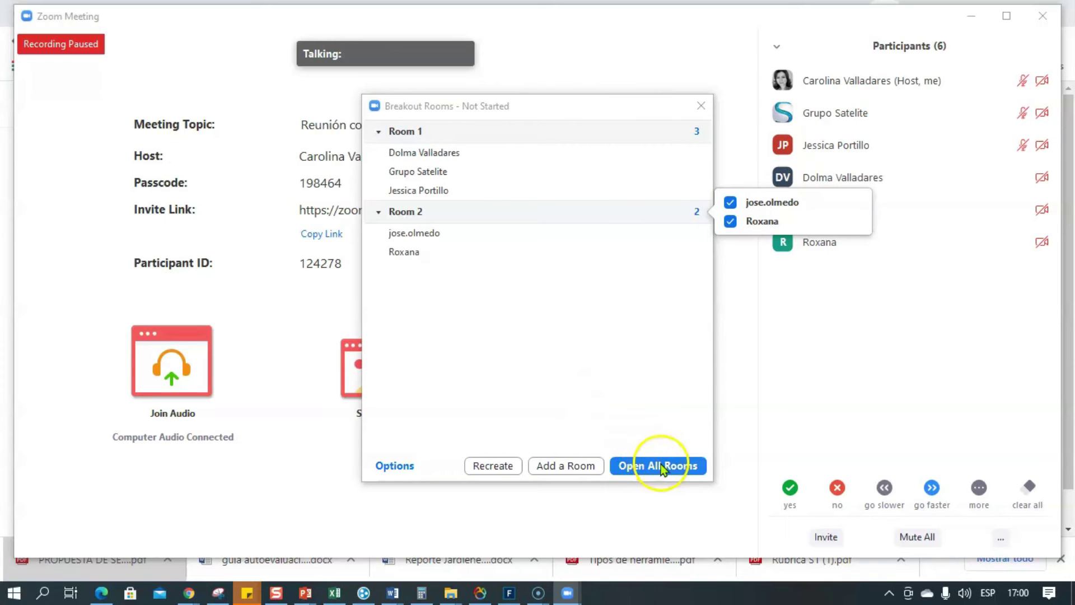
# - Set the breakout rooms to close automatically after 5 minutes and mute the newly arrived participant
pyautogui.click(389, 468)
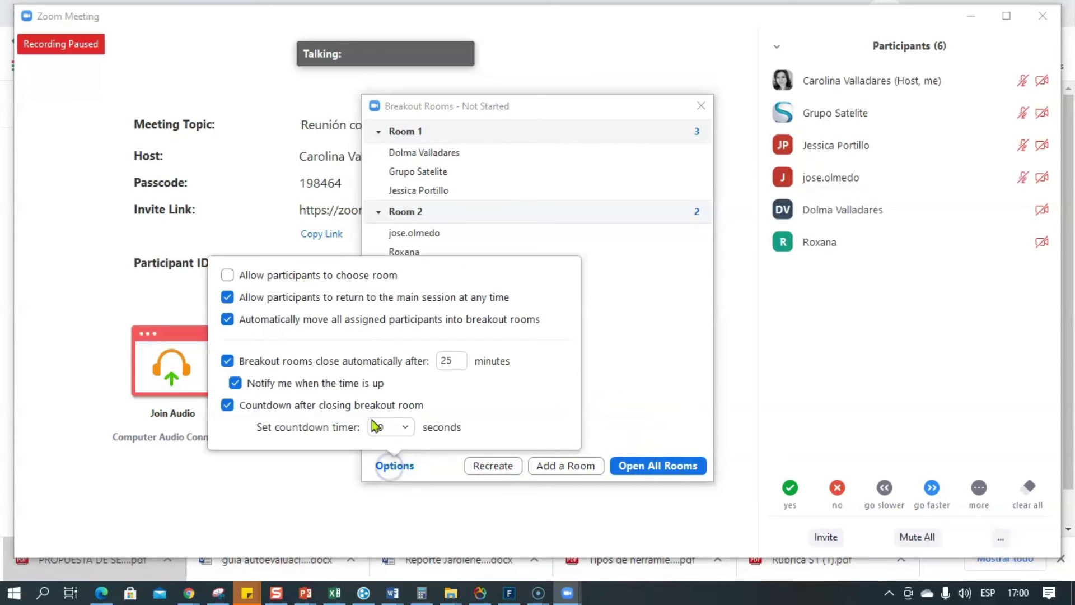
pyautogui.click(459, 360)
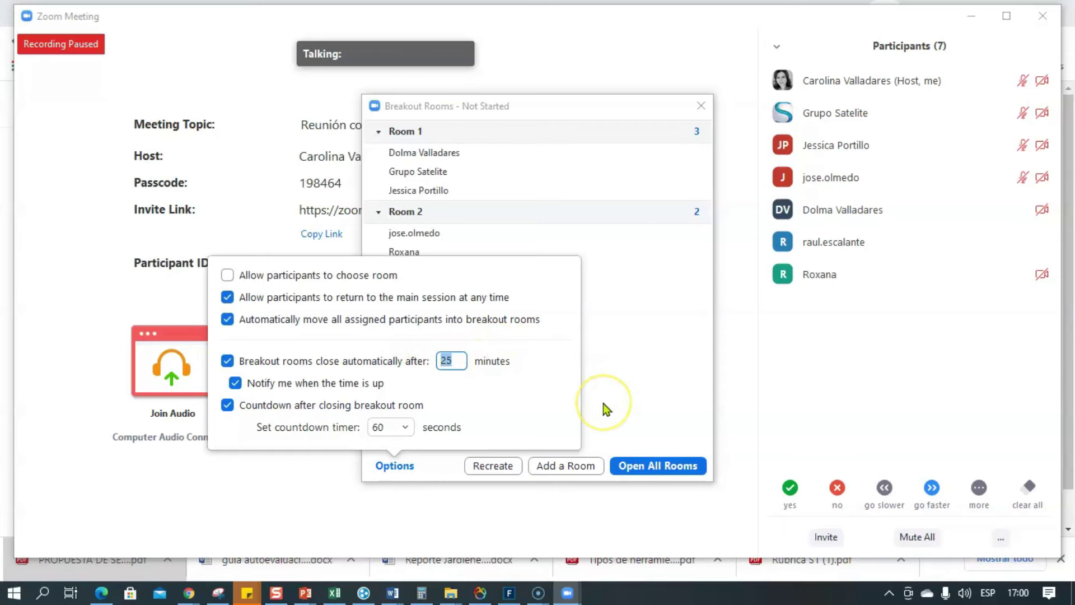
pyautogui.write('5')
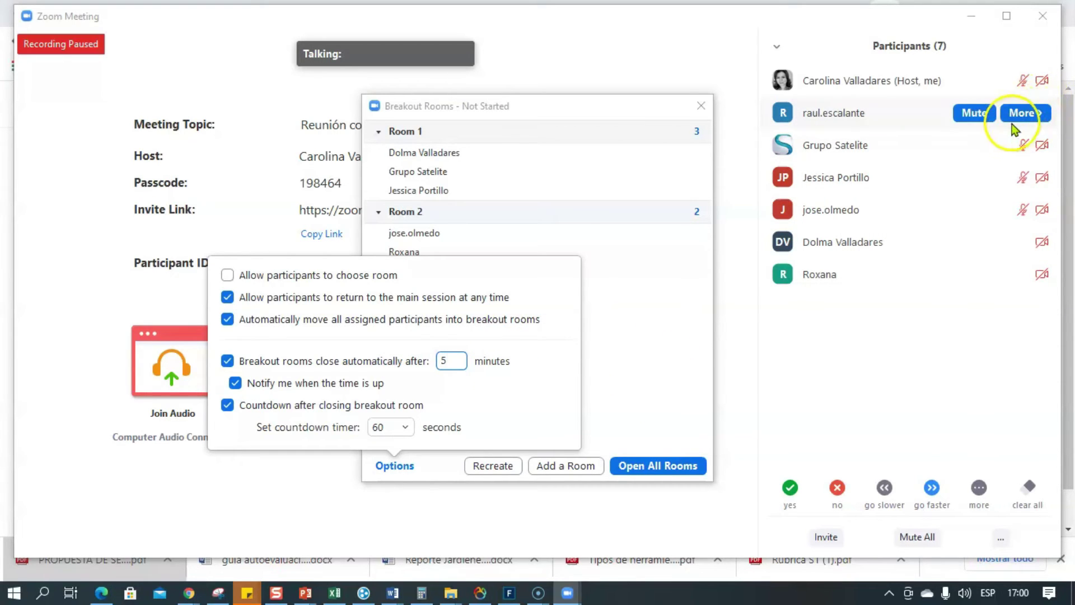
pyautogui.click(984, 115)
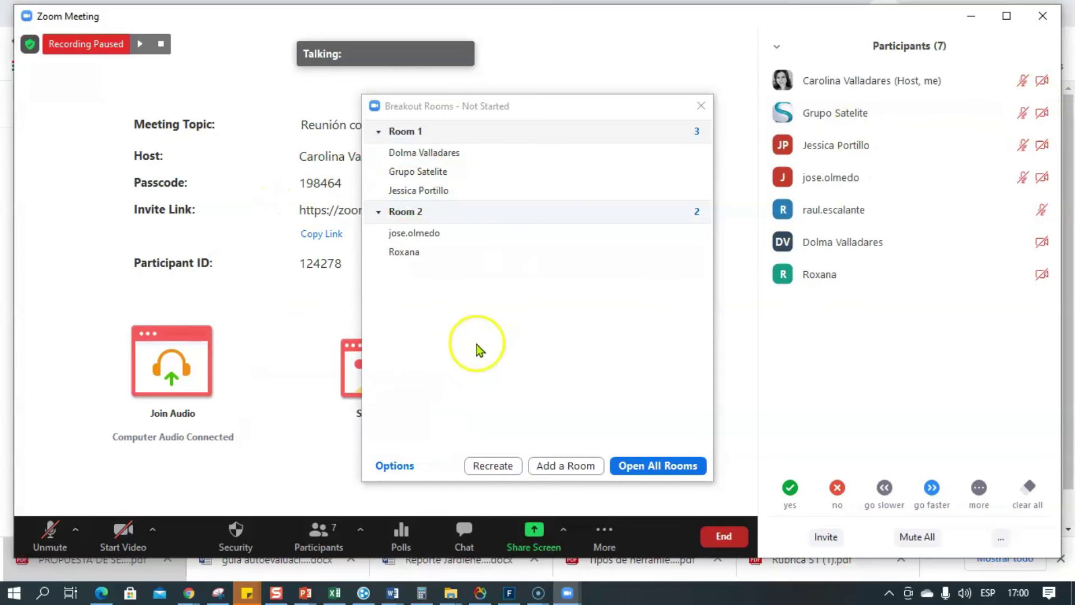
# - Check the breakout room options, mute the participant whose microphone is on and open all breakout rooms
pyautogui.click(395, 465)
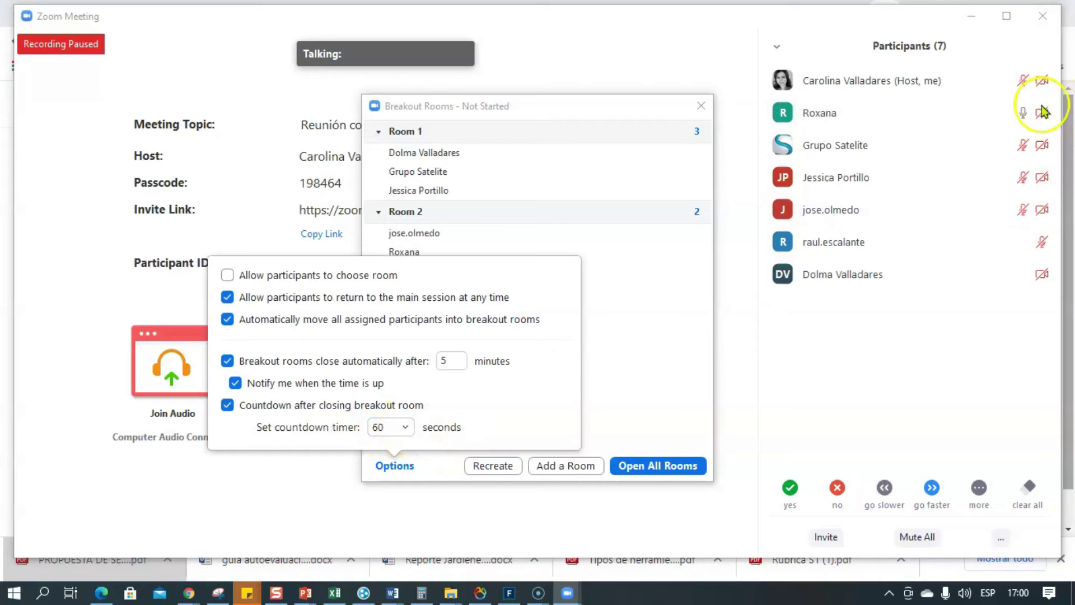
pyautogui.click(987, 119)
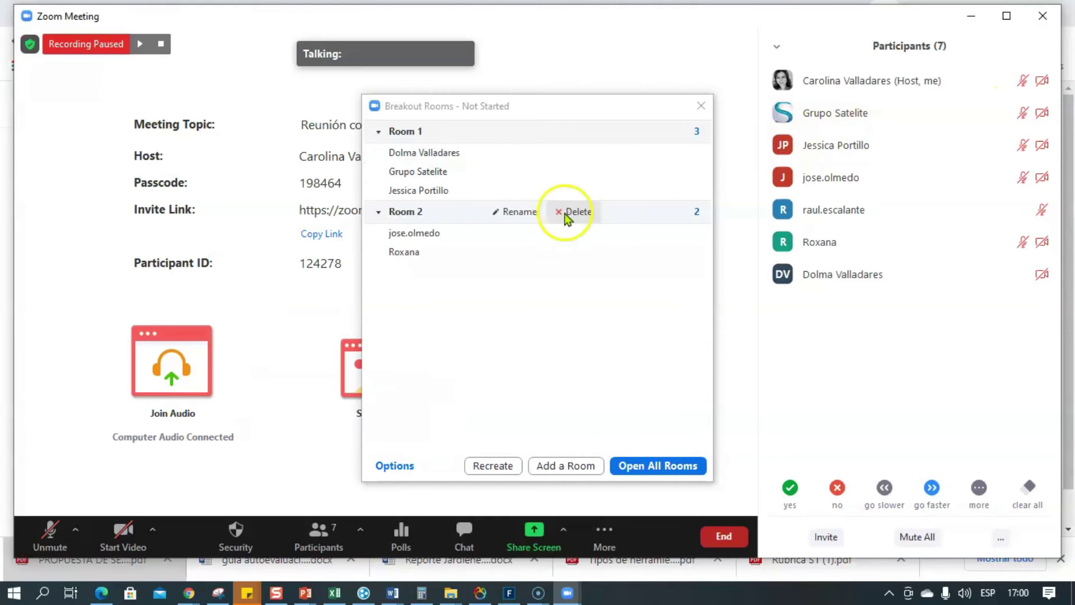
pyautogui.click(660, 470)
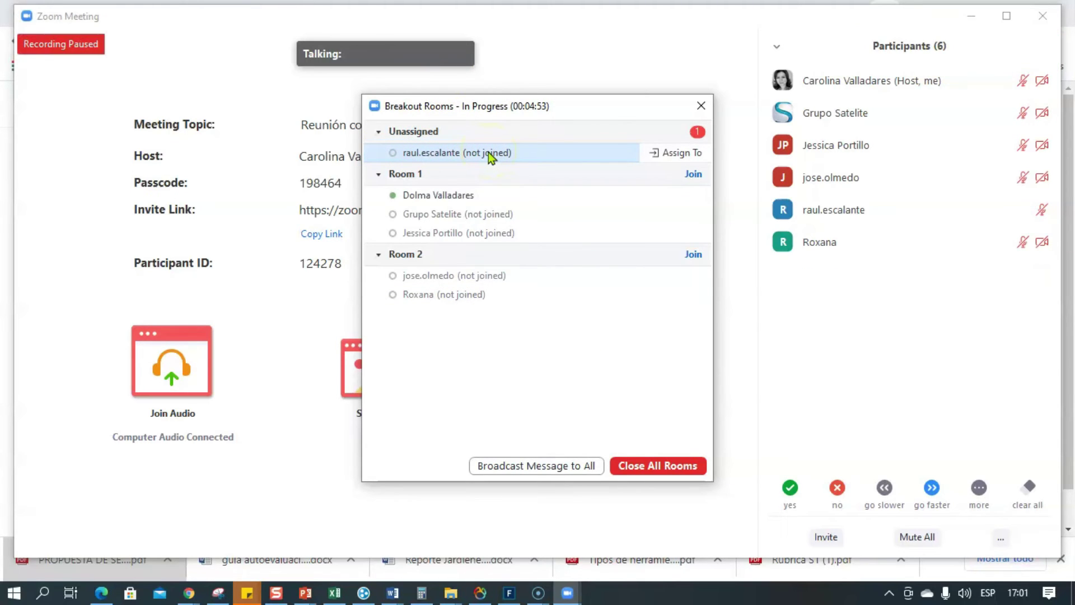
# - Assign both unassigned participants to Room 2 as they appear in the breakout rooms list
pyautogui.click(661, 153)
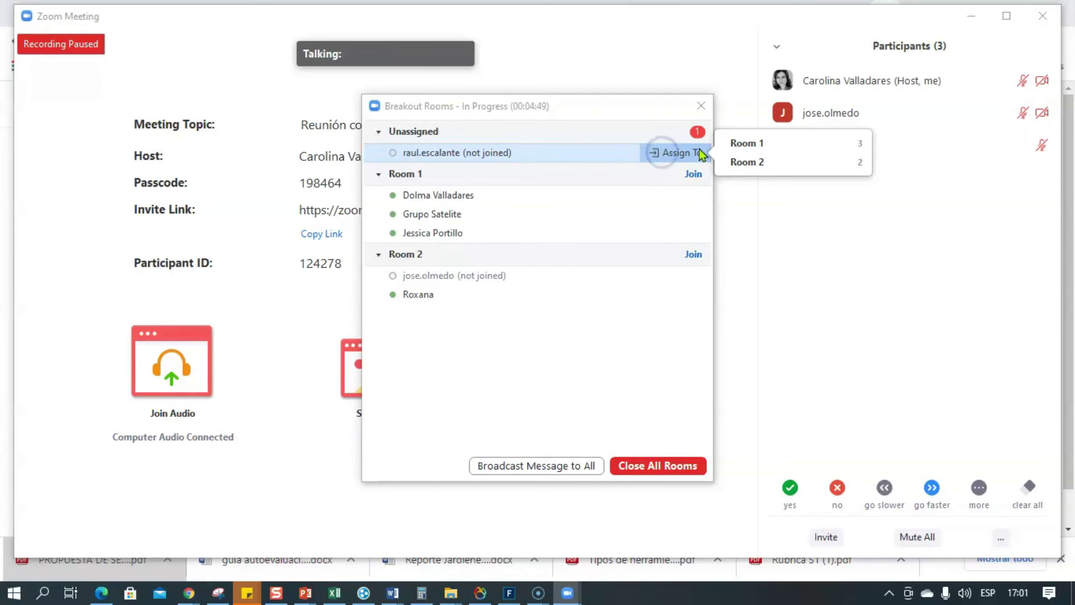
pyautogui.click(740, 164)
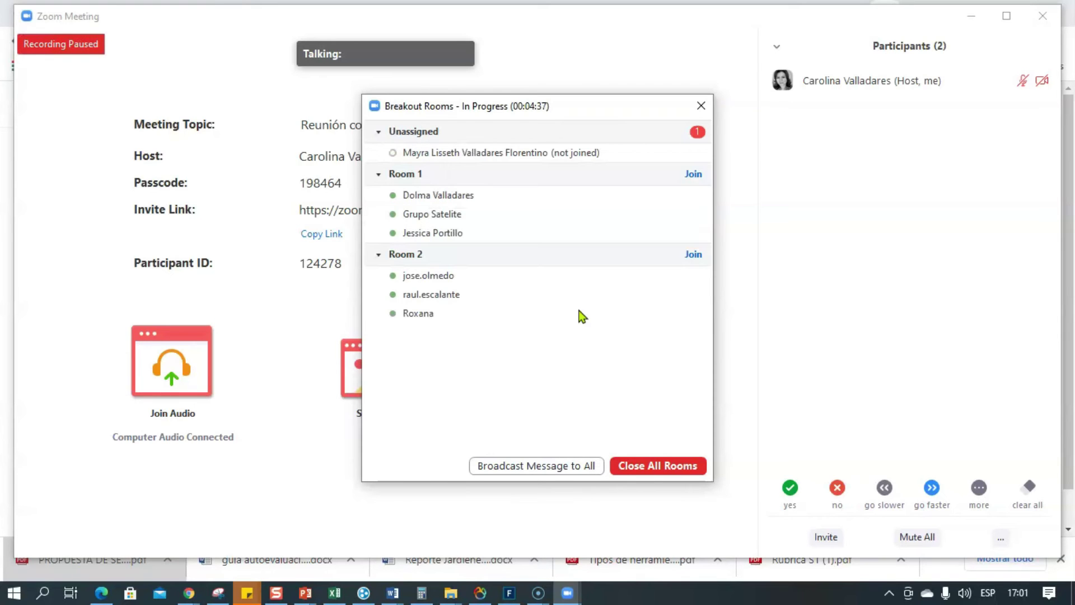
pyautogui.click(665, 153)
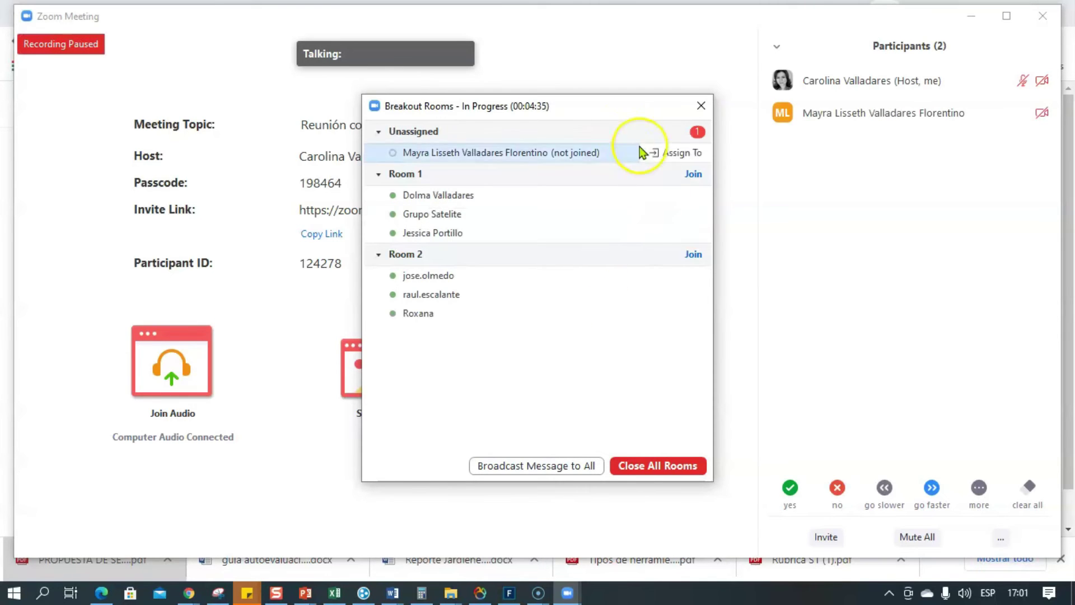
pyautogui.click(677, 156)
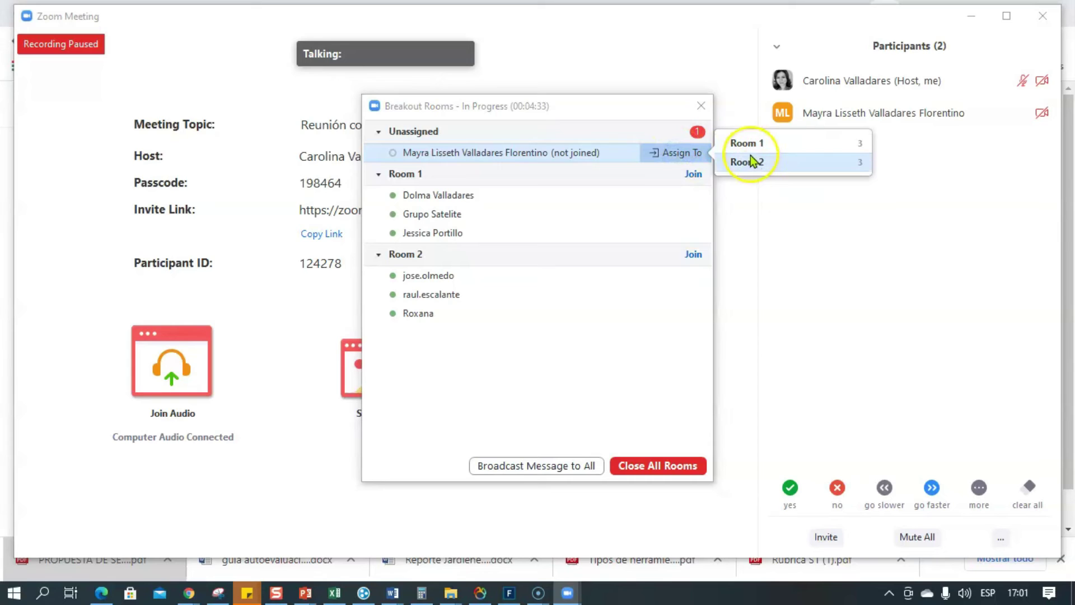
pyautogui.click(835, 163)
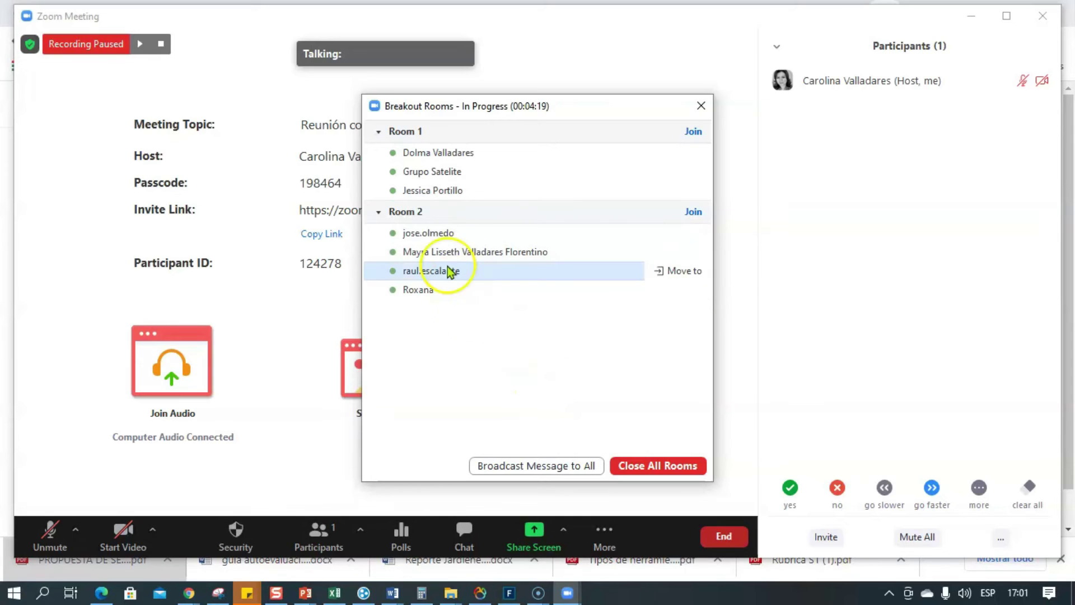
# - Join breakout Room 1 as host and show its participant list
pyautogui.moveTo(581, 153)
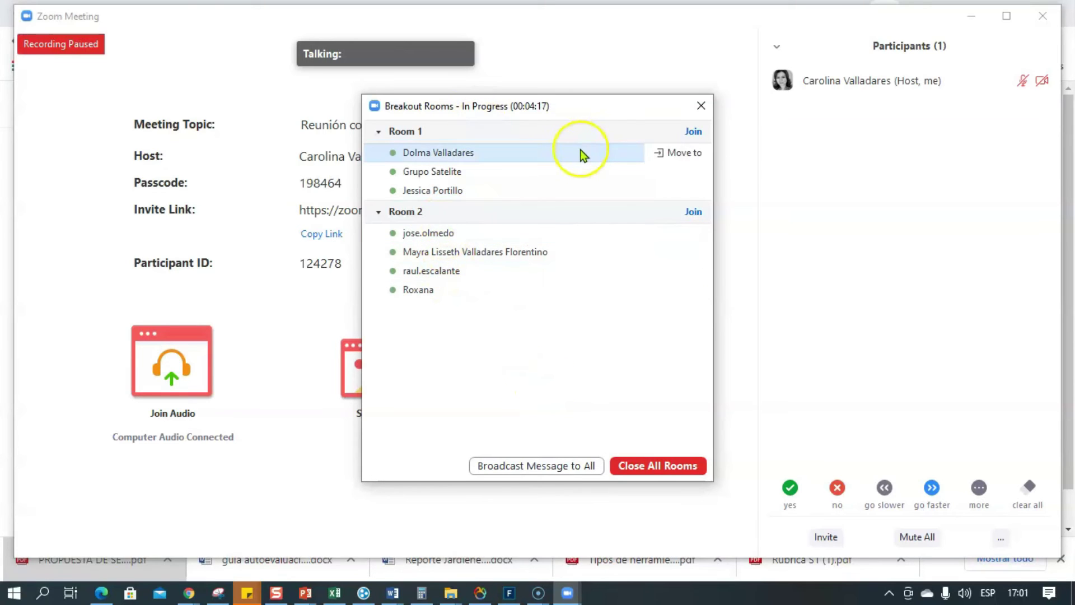
pyautogui.click(693, 135)
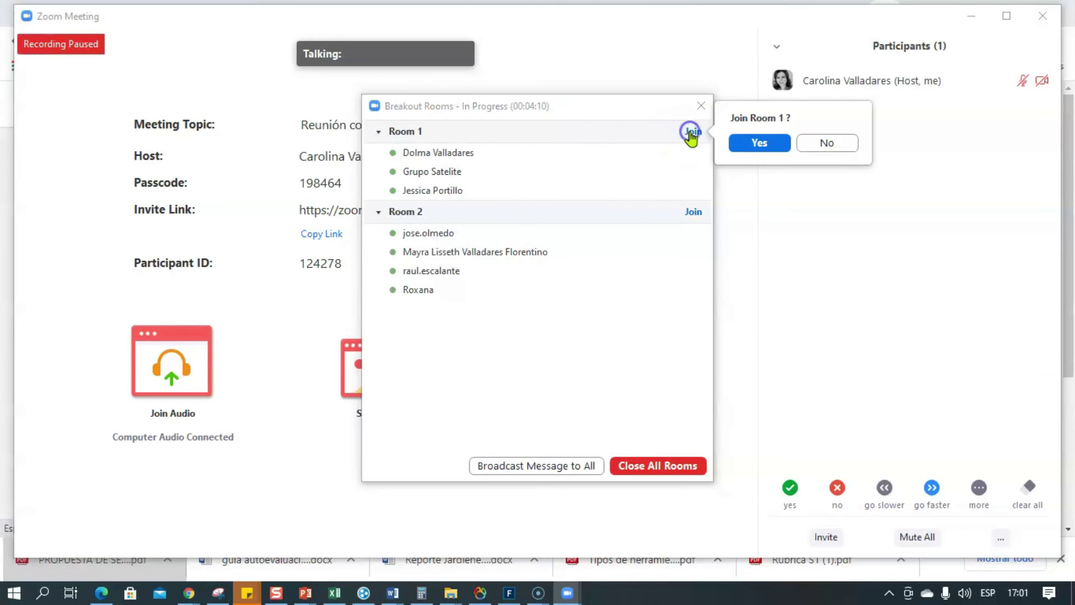
pyautogui.click(762, 143)
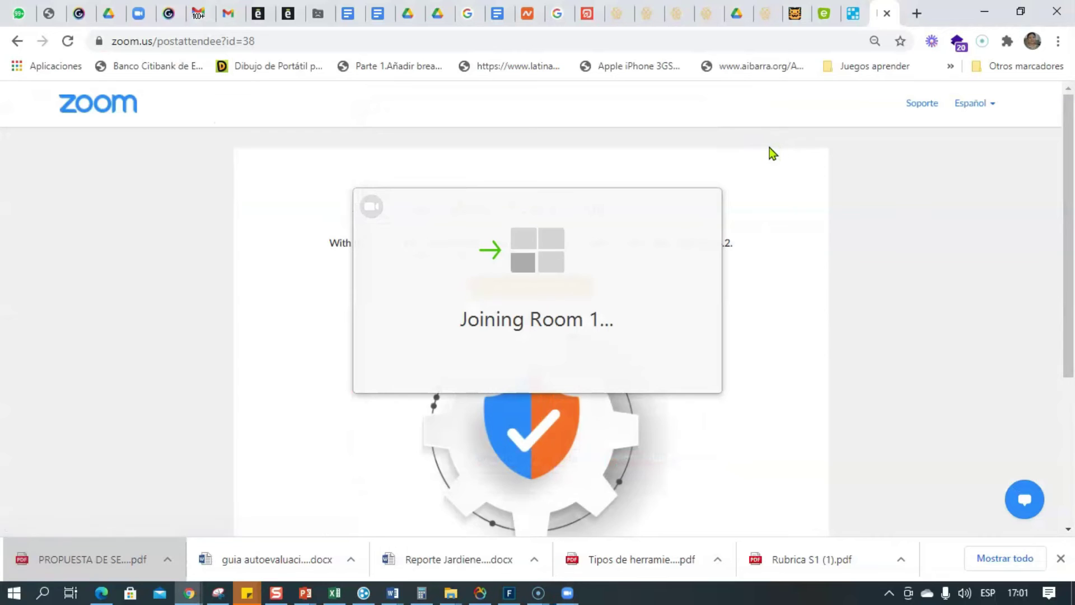
pyautogui.click(717, 173)
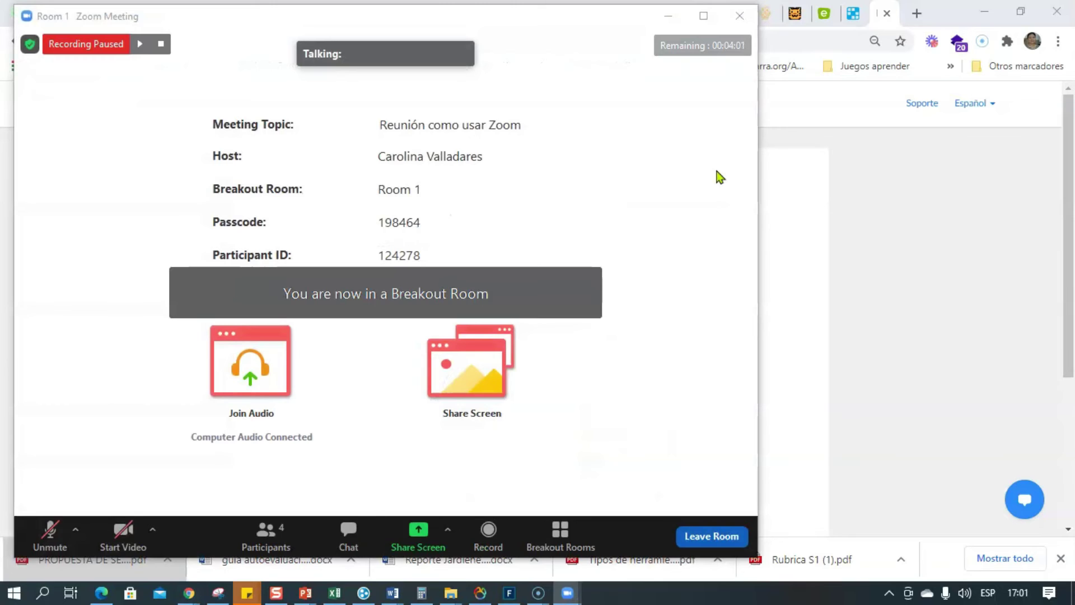
pyautogui.click(266, 534)
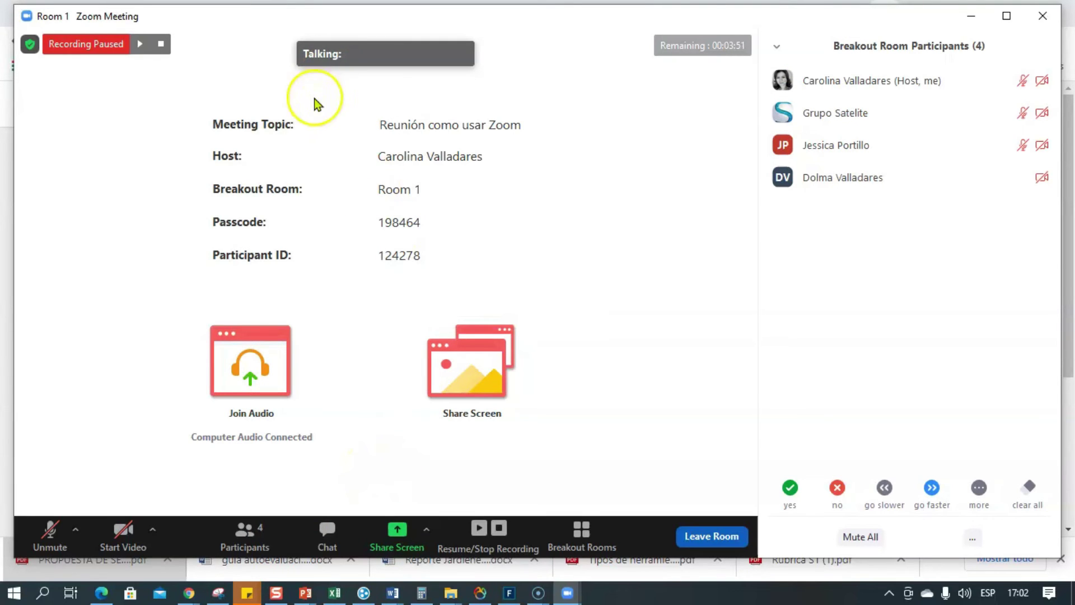
# - Leave Room 1 for the main session and reopen the breakout rooms overview
pyautogui.click(706, 538)
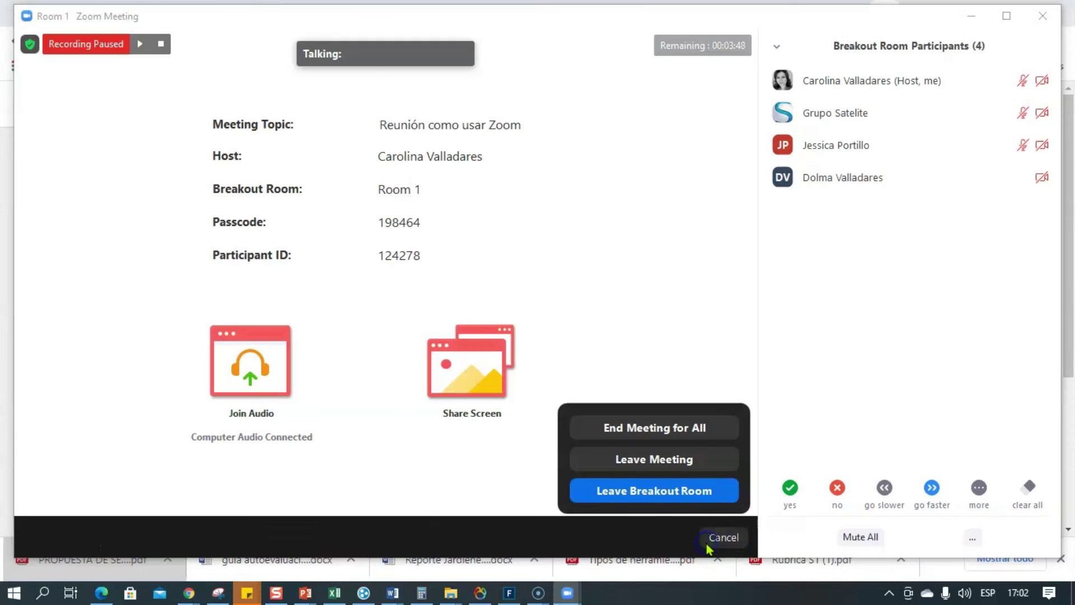
pyautogui.click(673, 493)
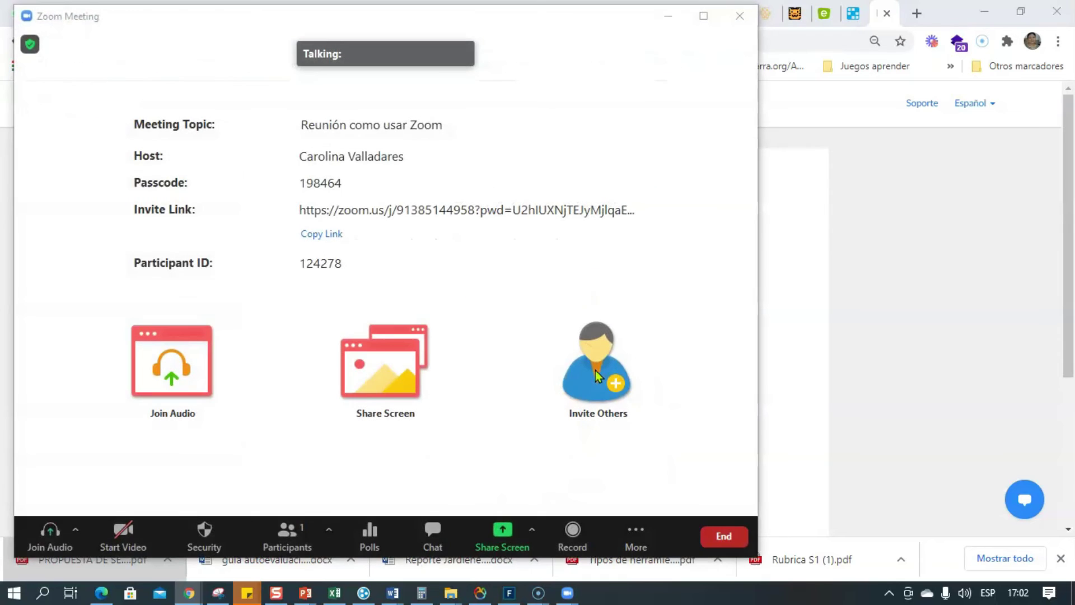
pyautogui.click(612, 541)
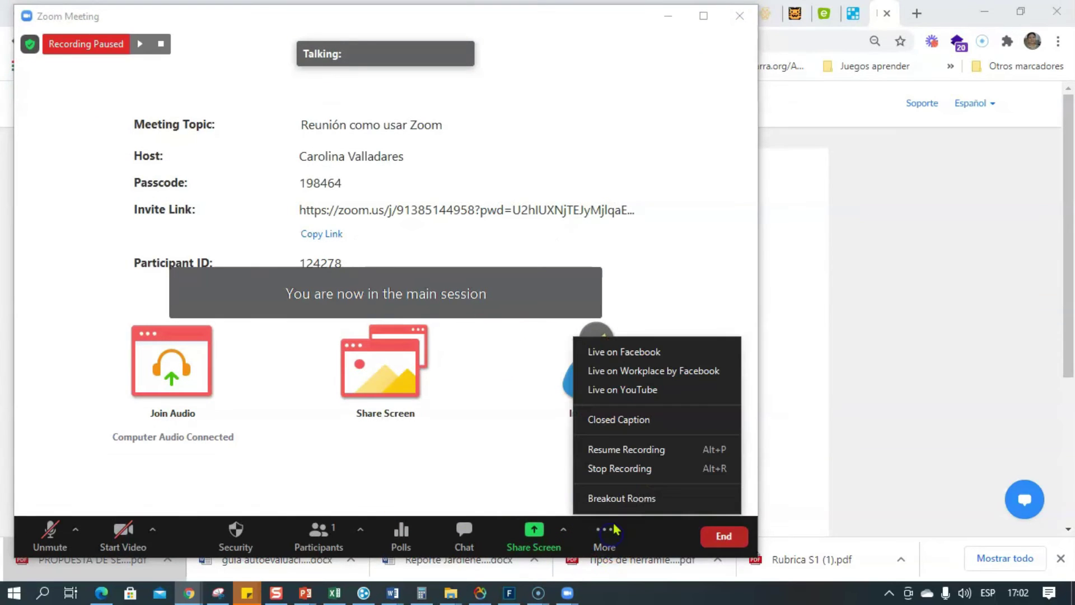
pyautogui.click(623, 498)
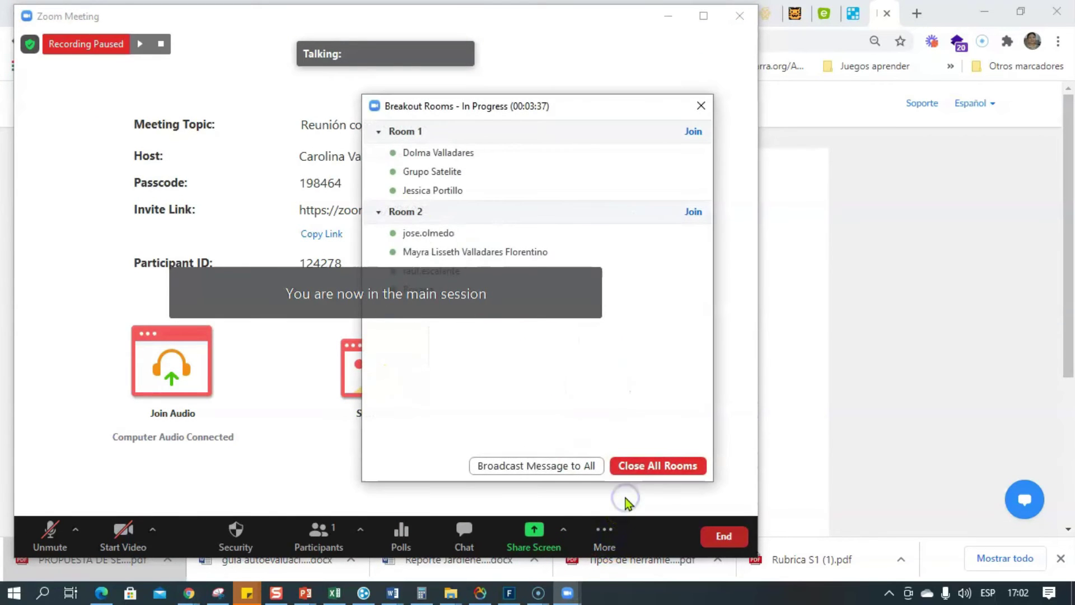
# - Join breakout Room 2 as host and show its participant list
pyautogui.click(693, 212)
pyautogui.click(758, 222)
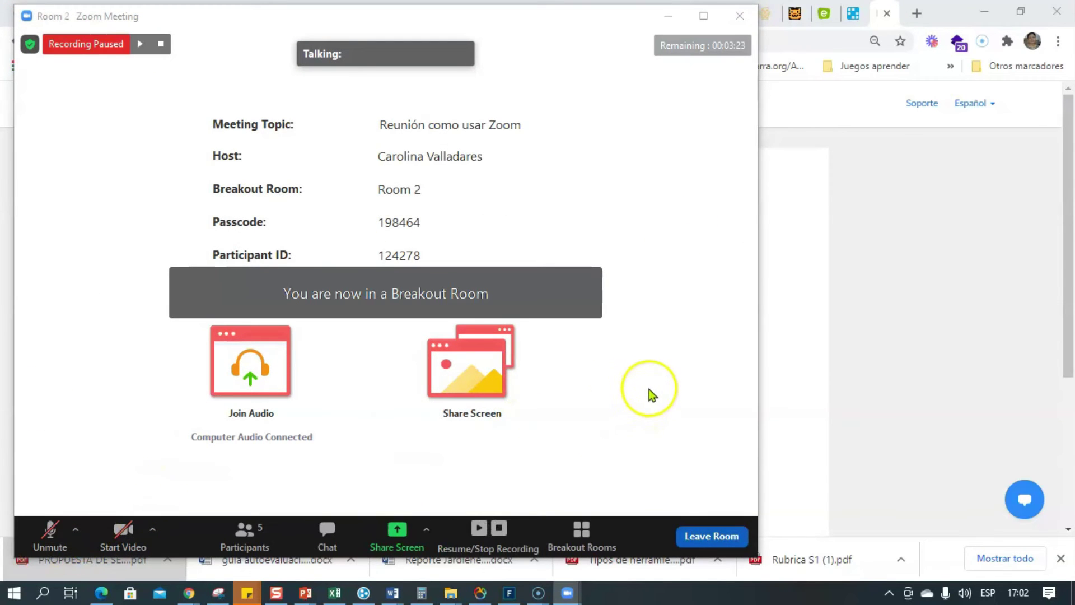
pyautogui.click(243, 531)
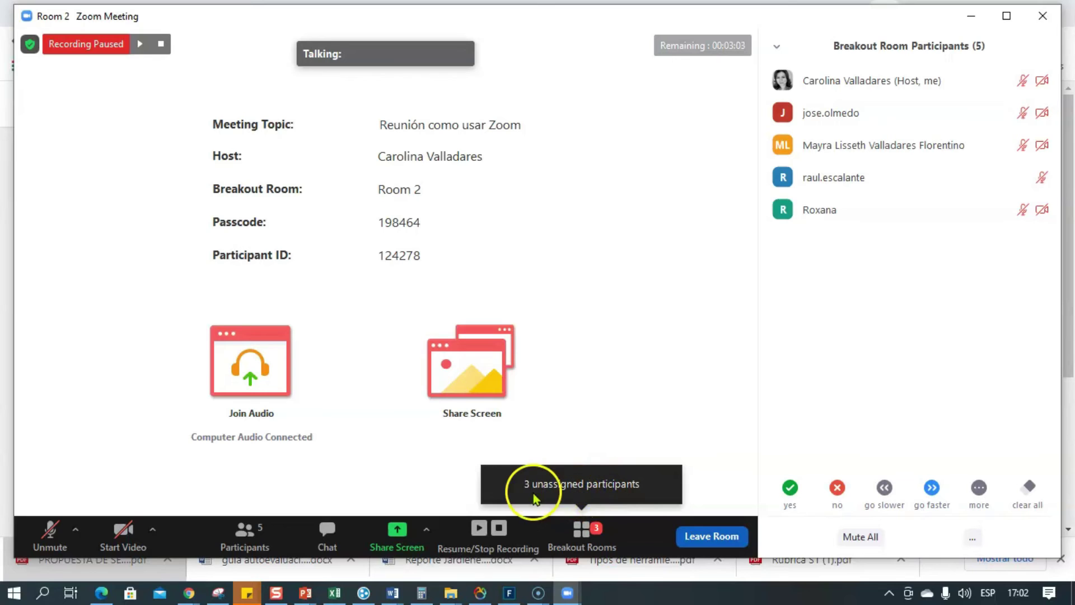
# - Leave Room 2 for the main session and show the participants waiting there
pyautogui.click(718, 538)
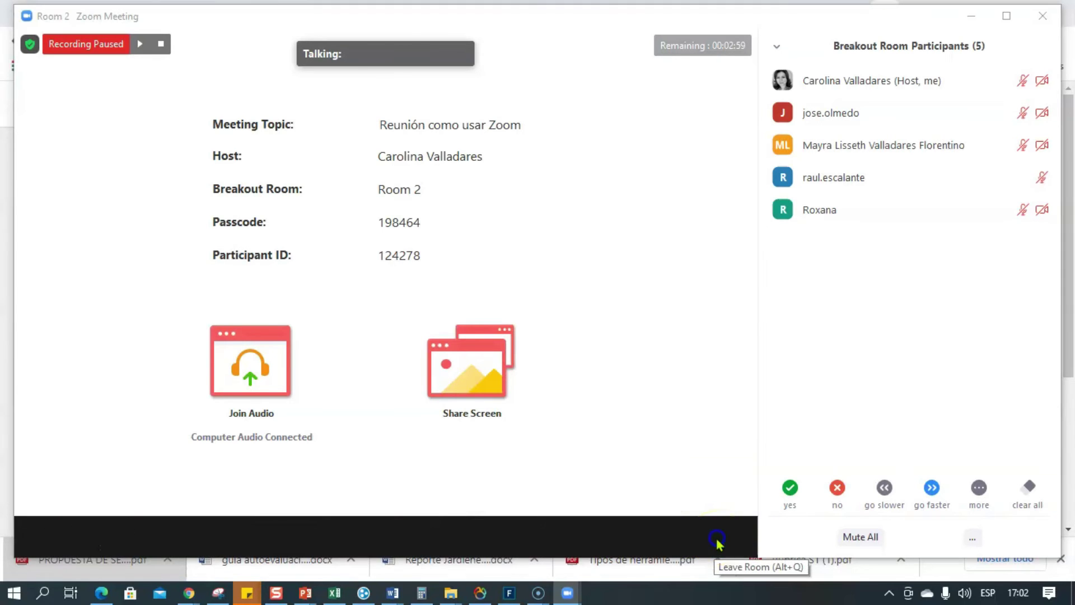
pyautogui.click(662, 495)
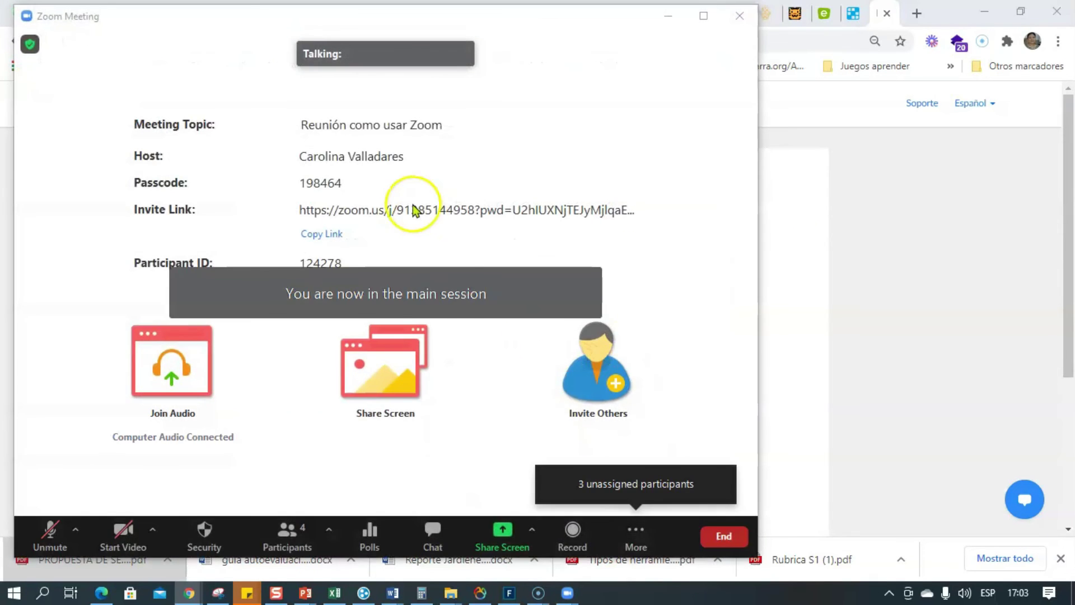
pyautogui.click(309, 537)
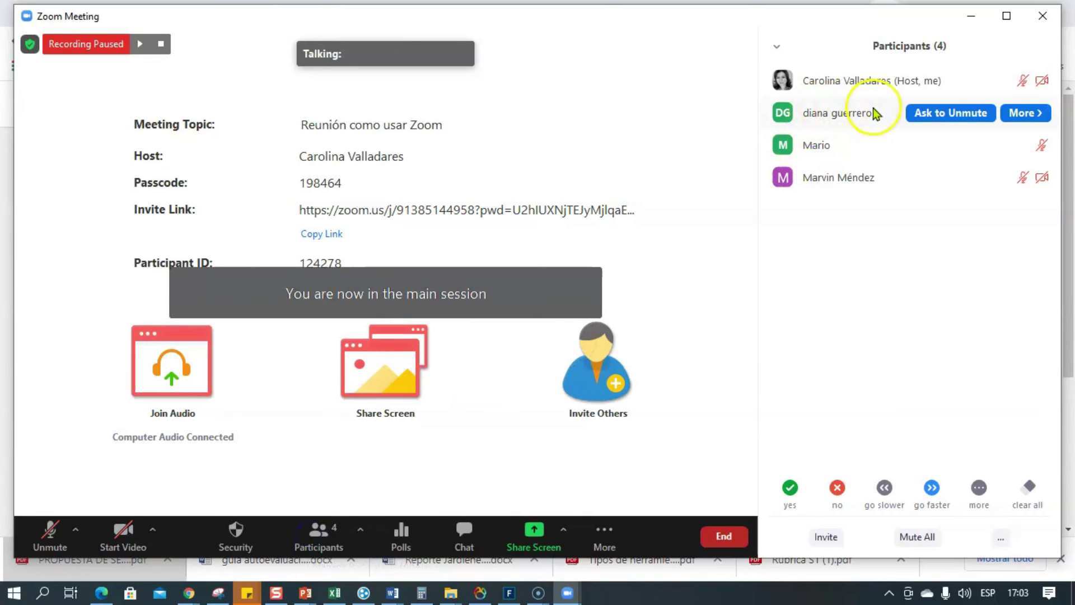
# - Reopen the breakout rooms overview and assign the three unassigned participants: the first to Room 1, the second to Room 2, the third to Room 1
pyautogui.click(605, 535)
pyautogui.click(634, 495)
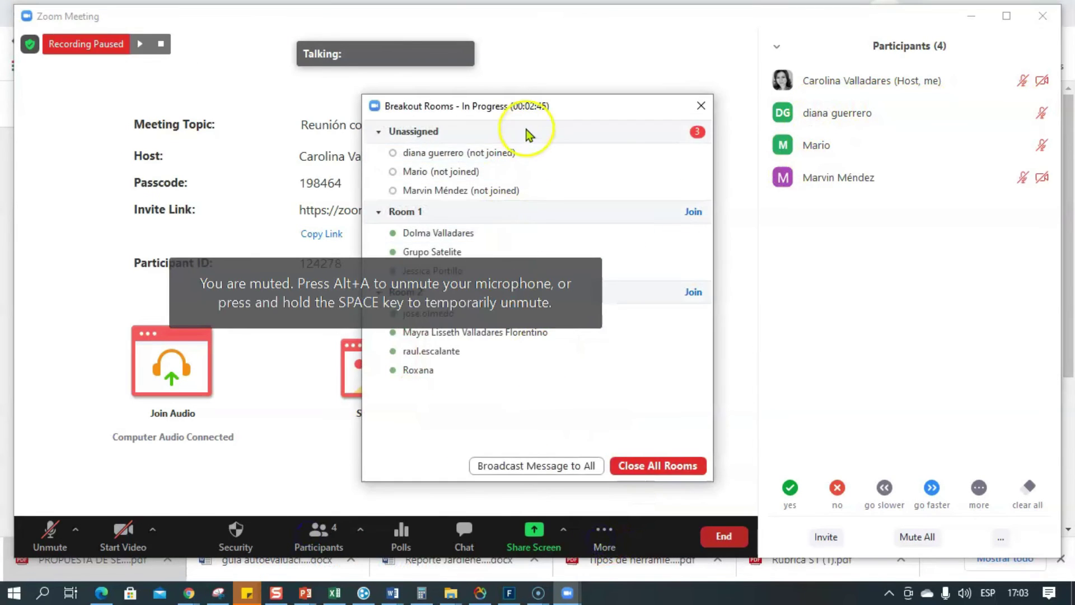
pyautogui.click(672, 152)
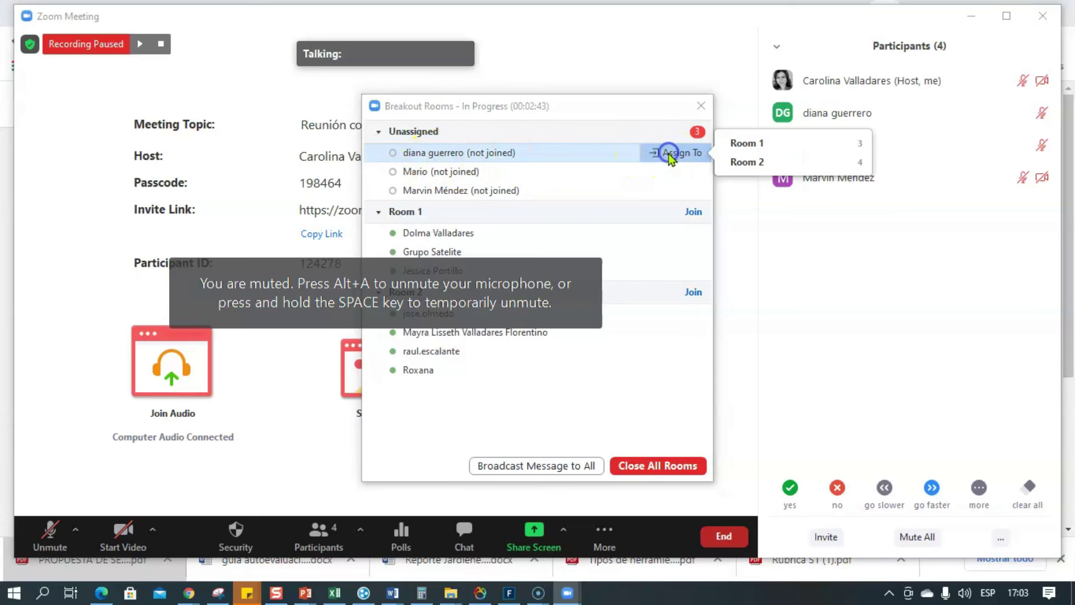
pyautogui.click(763, 145)
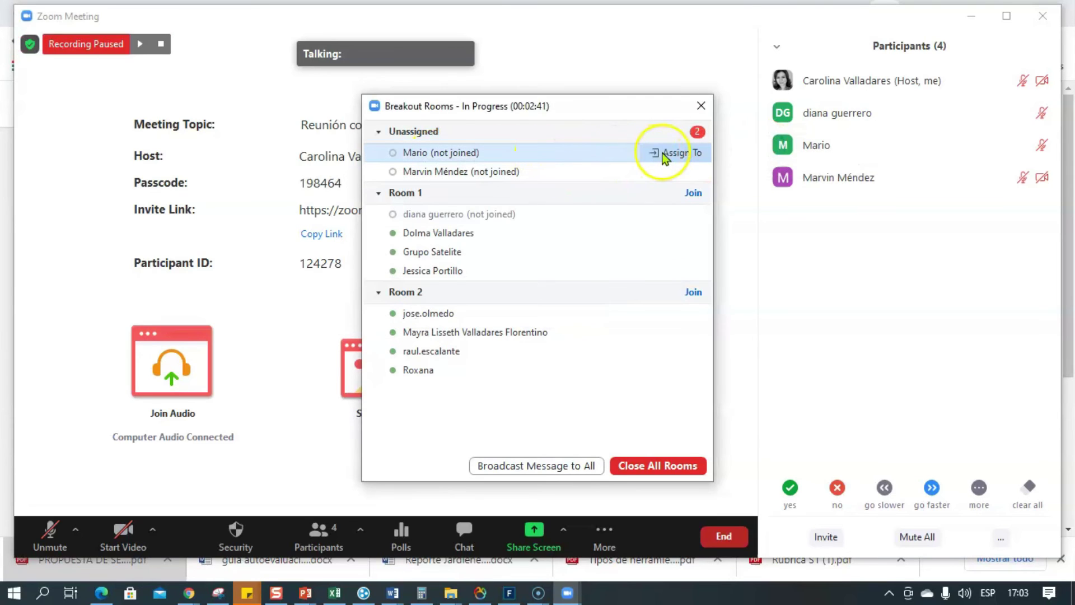
pyautogui.click(663, 152)
pyautogui.click(750, 162)
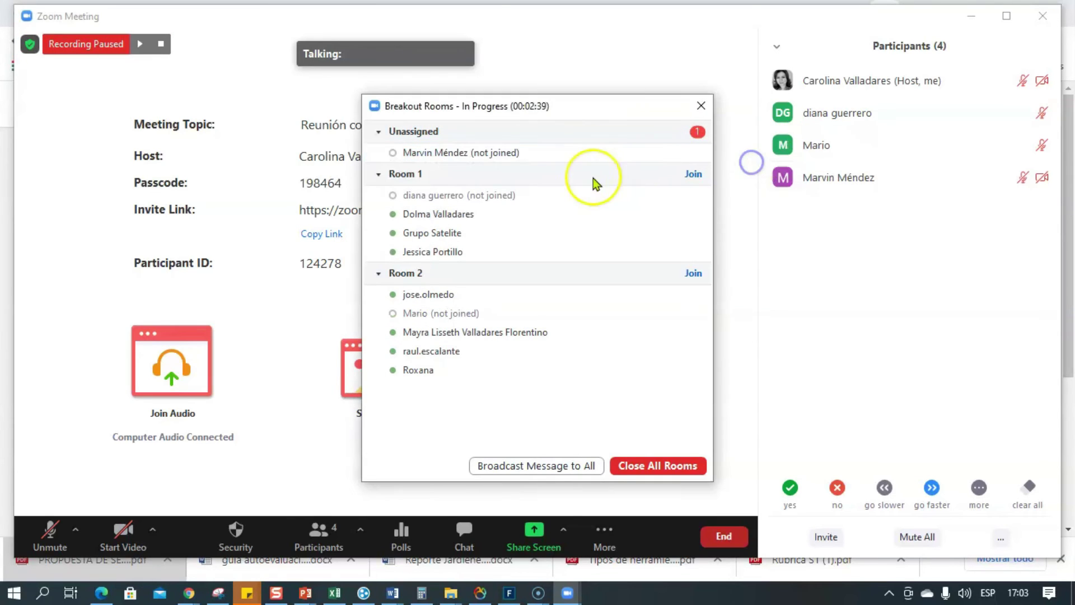
pyautogui.click(676, 153)
pyautogui.click(747, 142)
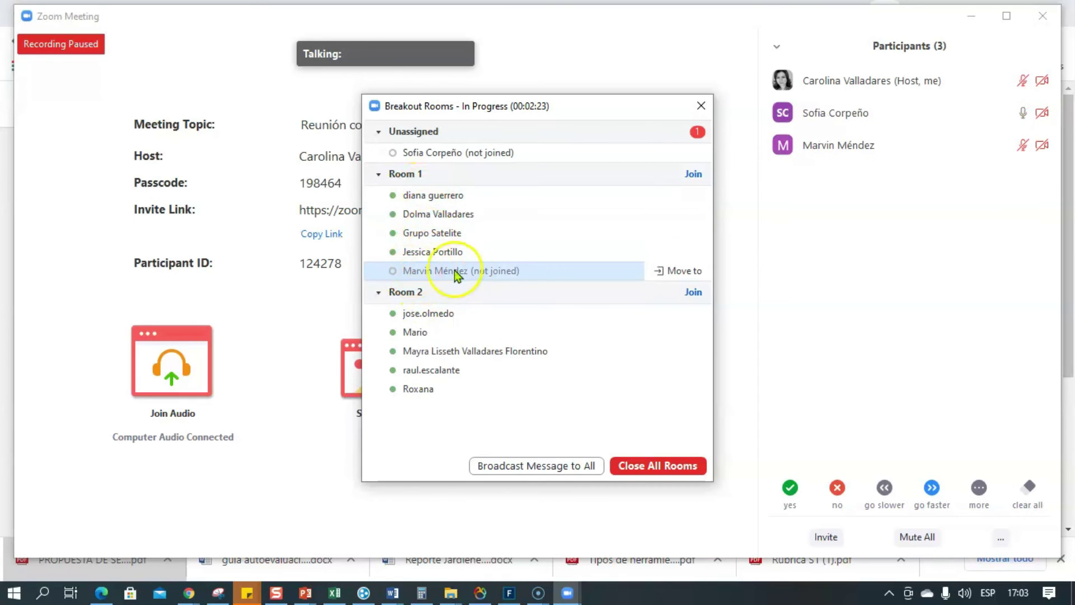
# - Assign the newly arrived unassigned participant to breakout Room 2
pyautogui.moveTo(953, 119)
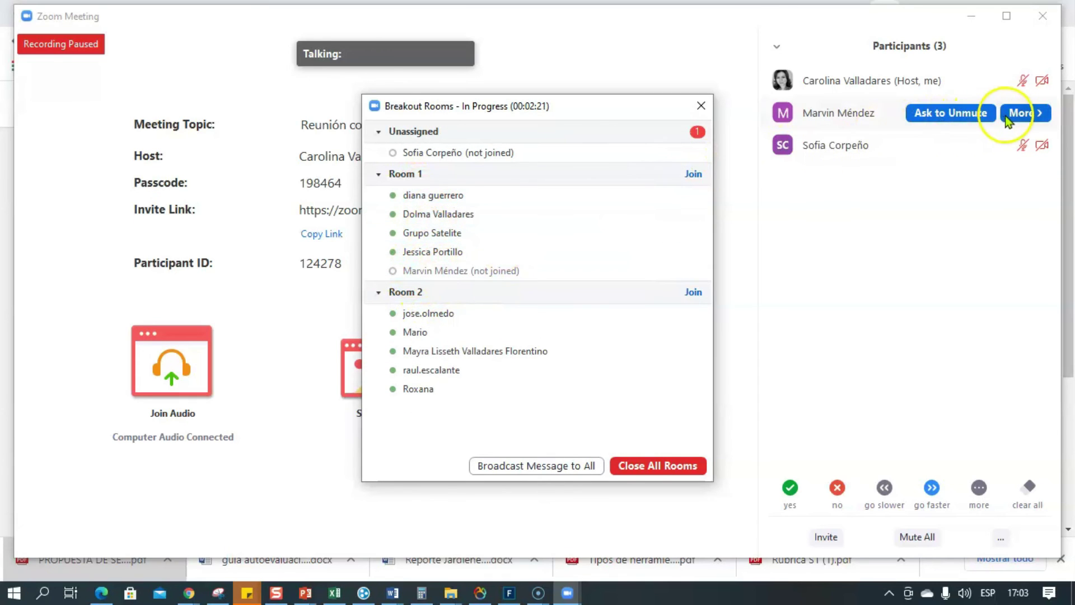
pyautogui.moveTo(591, 156)
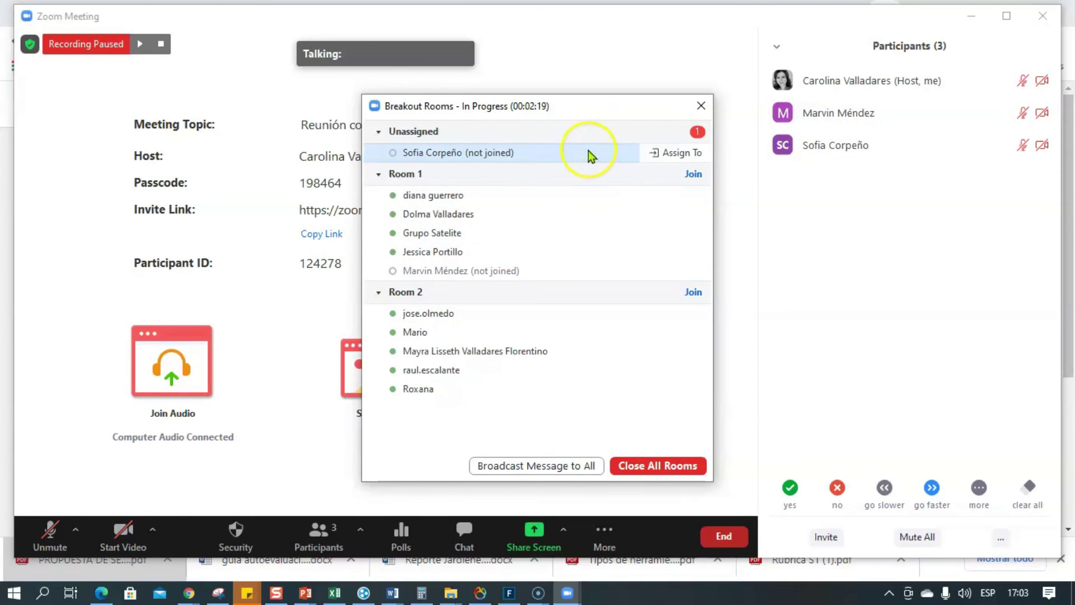
pyautogui.click(670, 152)
pyautogui.click(759, 160)
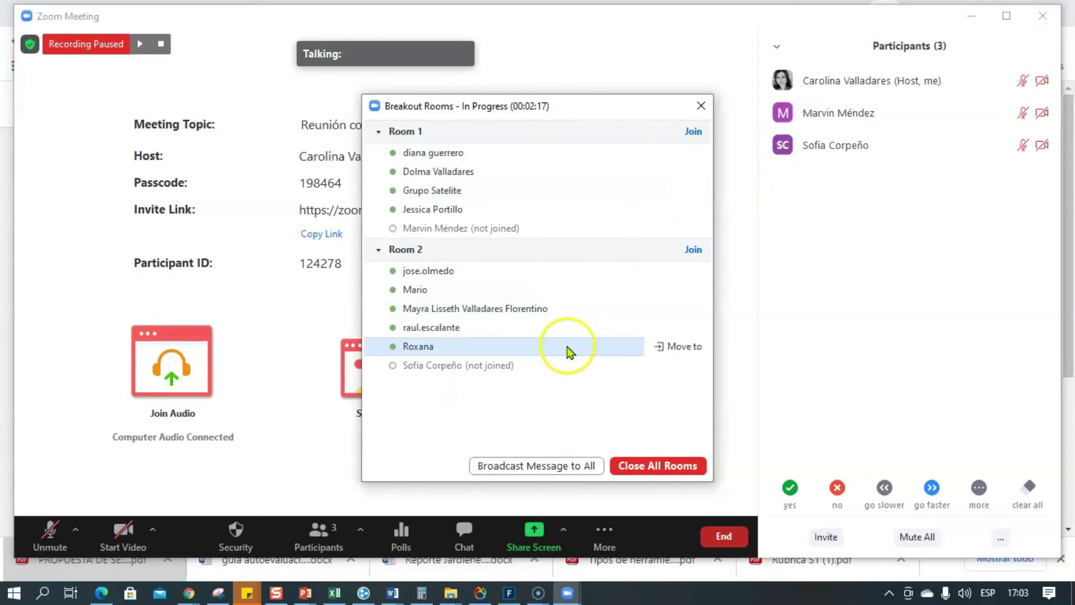
pyautogui.moveTo(450, 372)
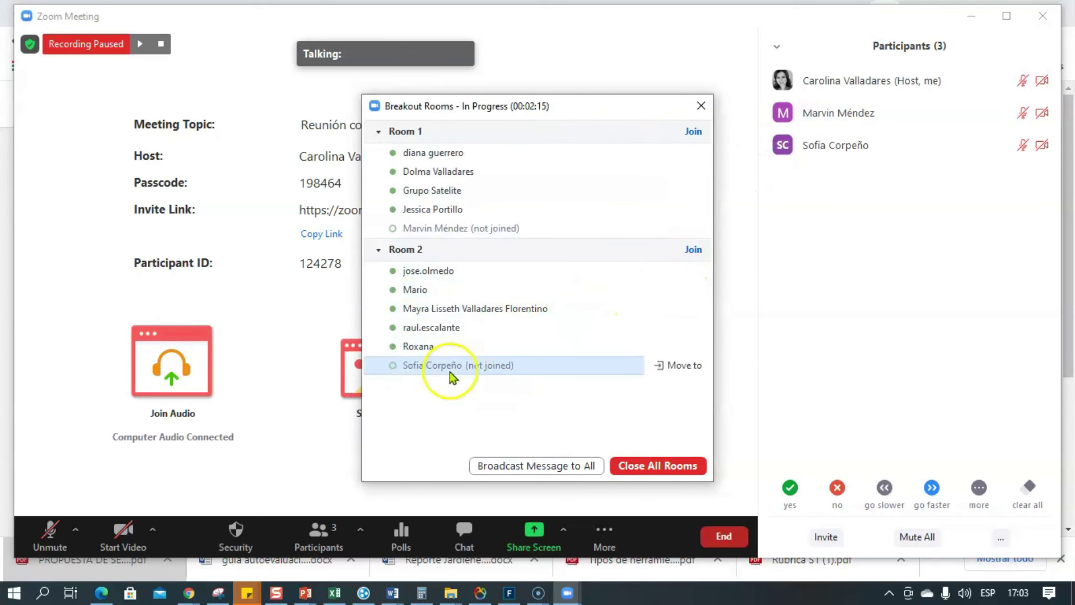
# - Broadcast a message to all breakout rooms beginning "Muchas gracias, casi finalizamos el trabajo en sala de"
pyautogui.click(516, 466)
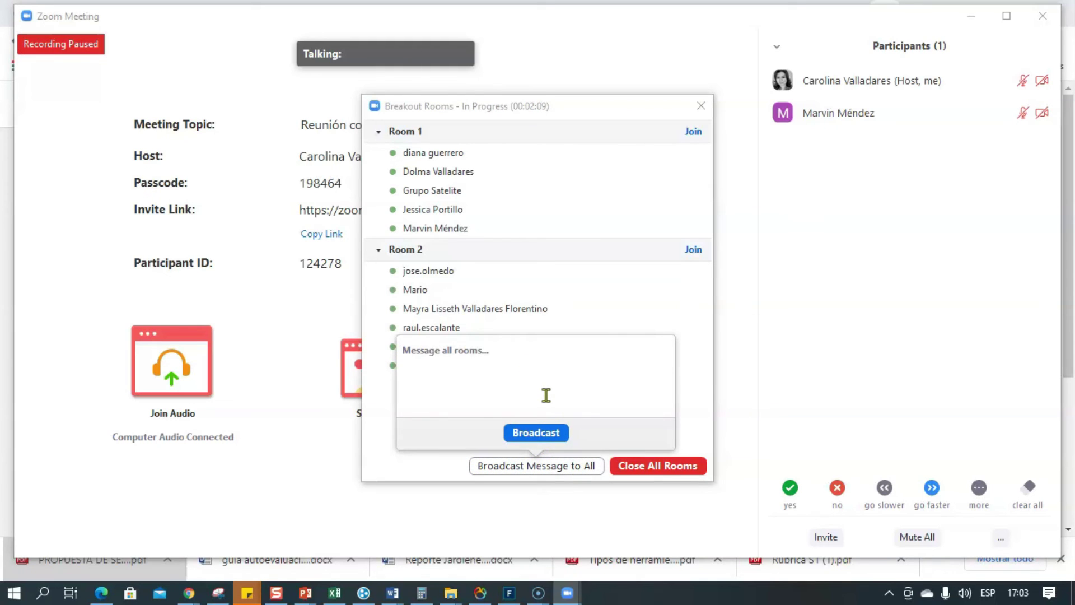
pyautogui.write('Muchas gar')
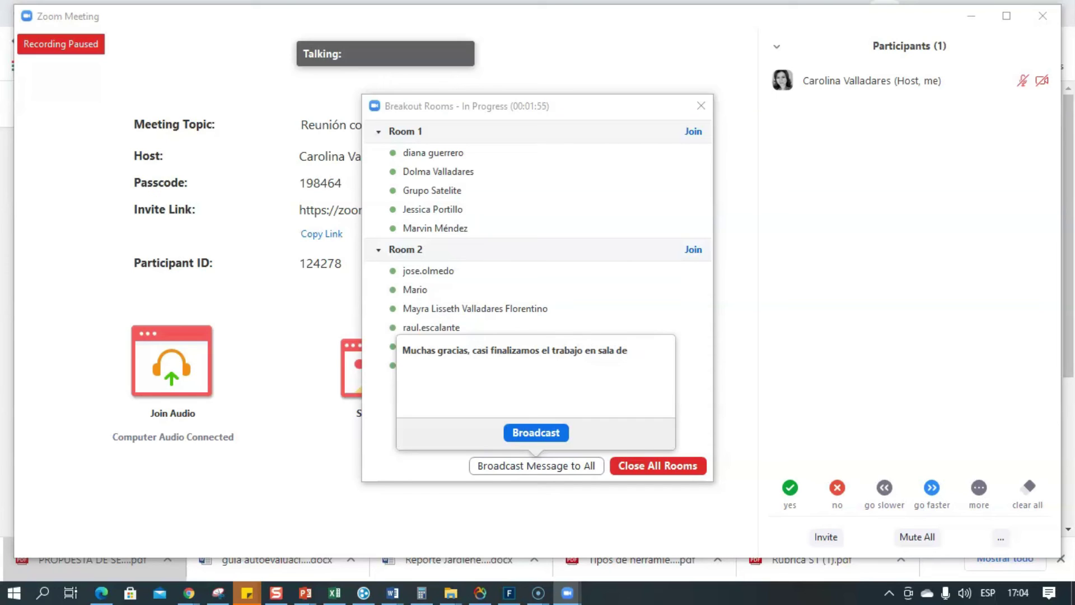
pyautogui.click(535, 433)
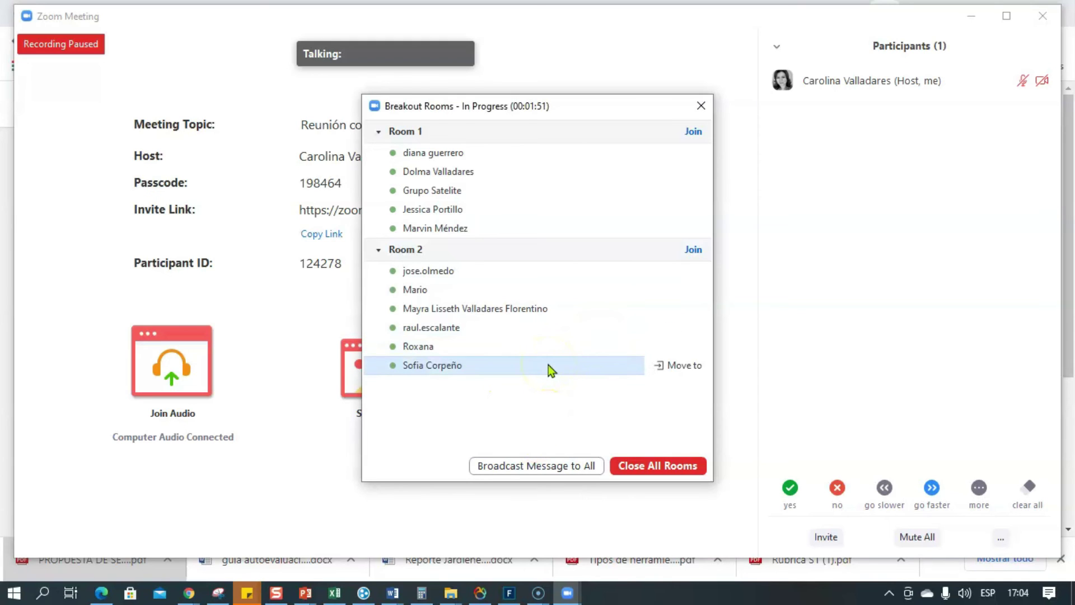
# - Try to resume the paused recording and close all breakout rooms so participants return to the main session
pyautogui.hotkey('alt', 'p')
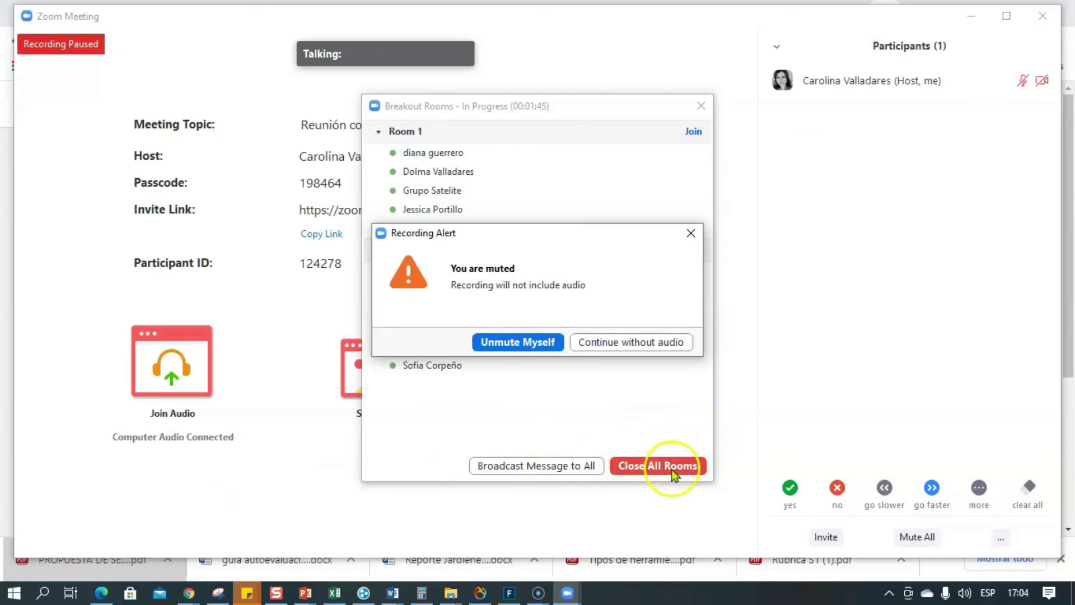
pyautogui.click(656, 466)
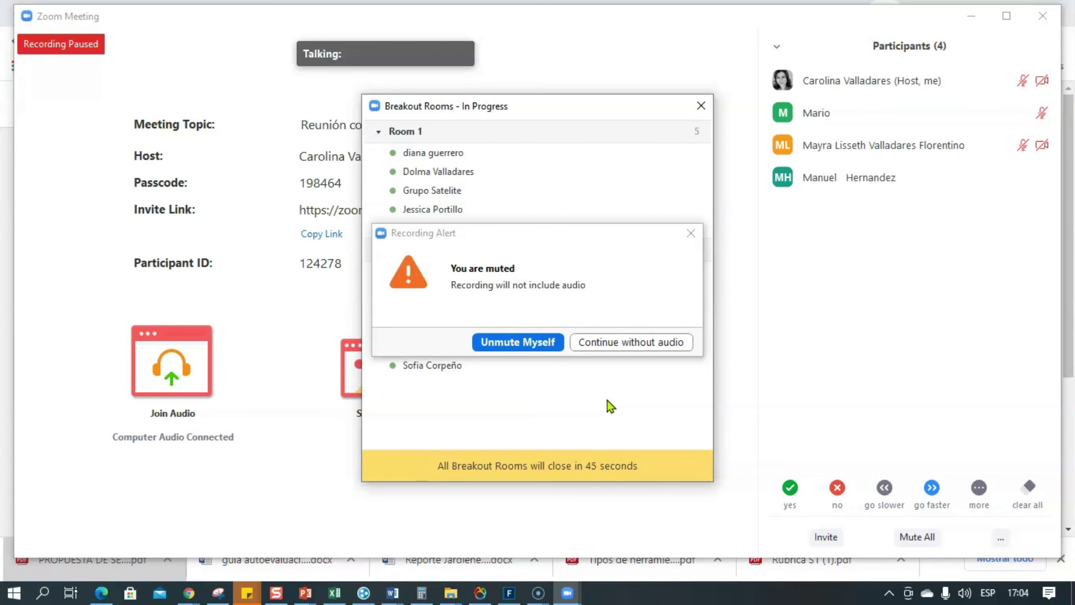
pyautogui.moveTo(958, 122)
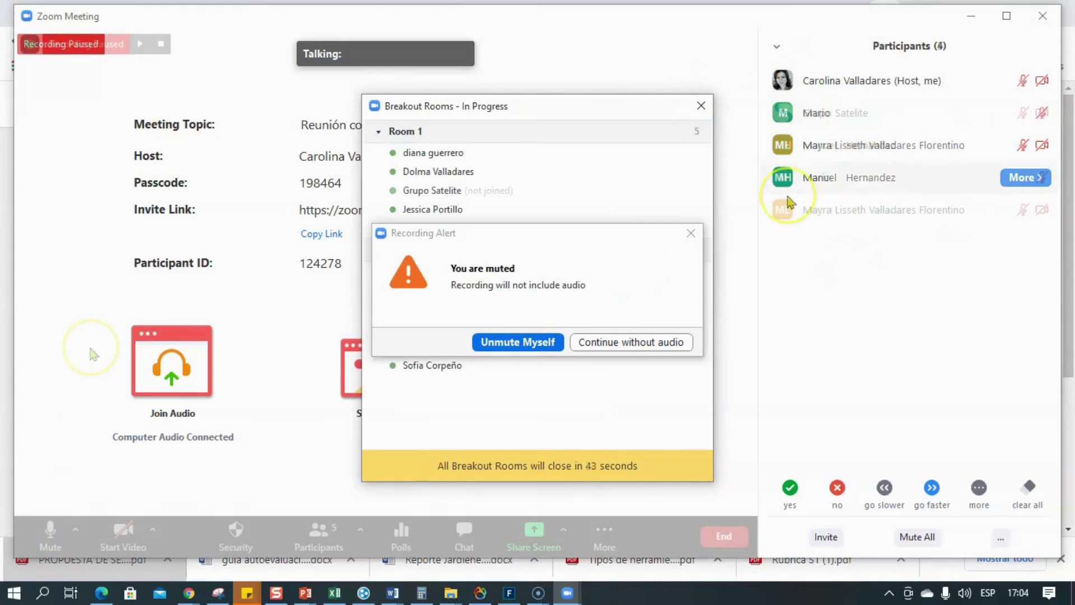
# - Unmute the host microphone, clear the recording alert, and mute the microphone again
pyautogui.hotkey('alt', 'a')
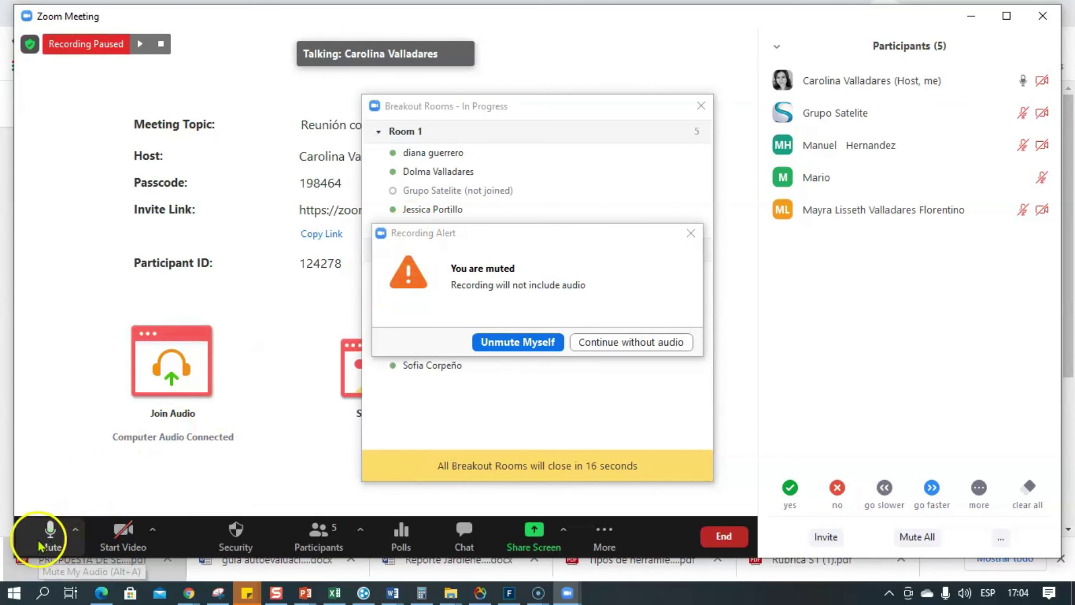
pyautogui.click(40, 545)
pyautogui.click(508, 342)
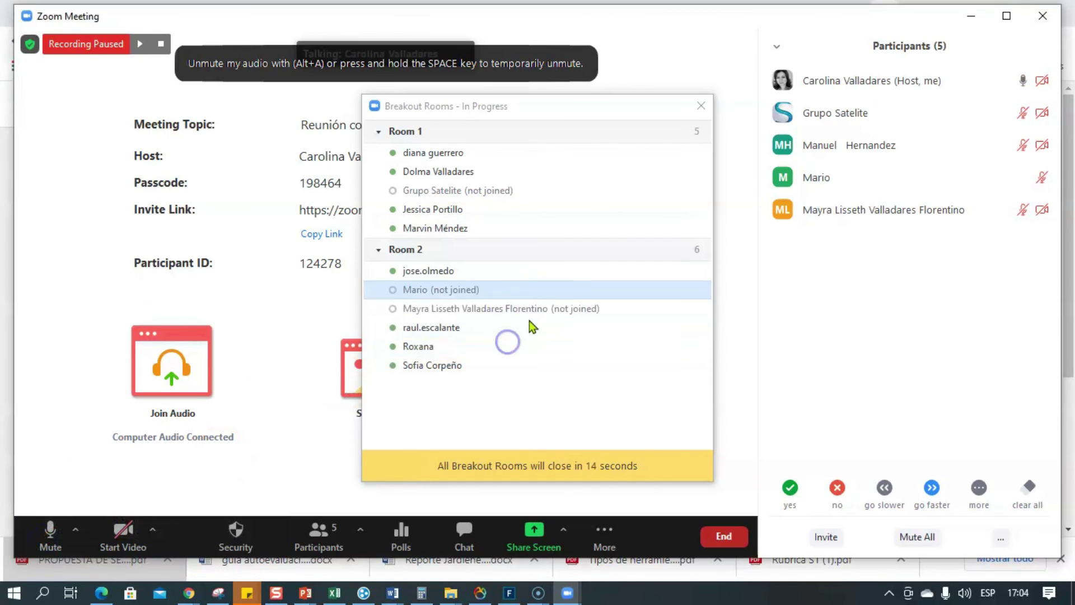
pyautogui.click(50, 535)
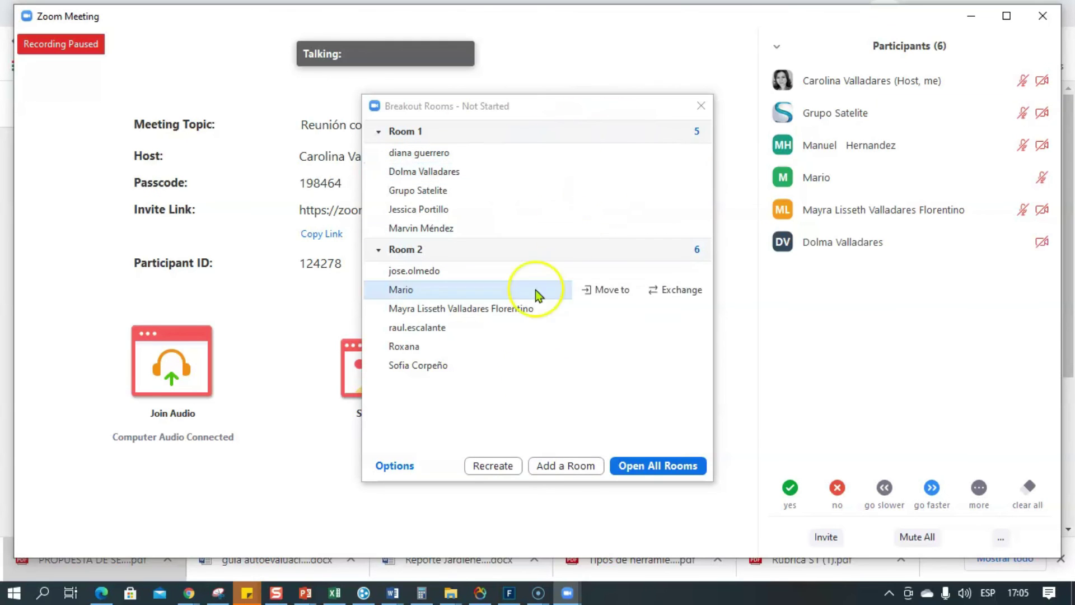
# - Recreate the breakout rooms as three rooms with manual participant assignment
pyautogui.moveTo(527, 374)
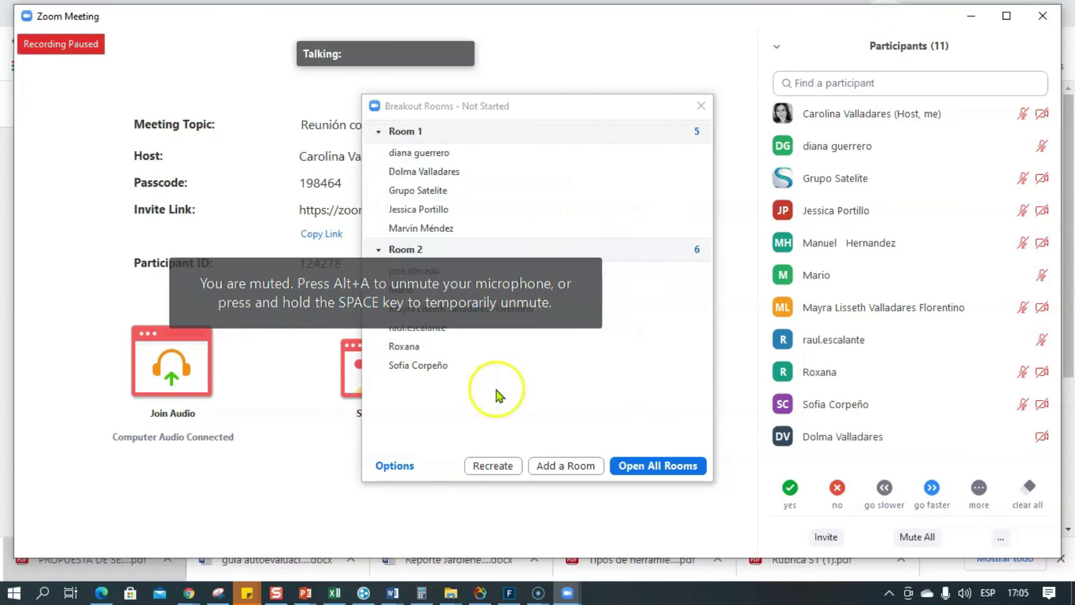
pyautogui.click(505, 468)
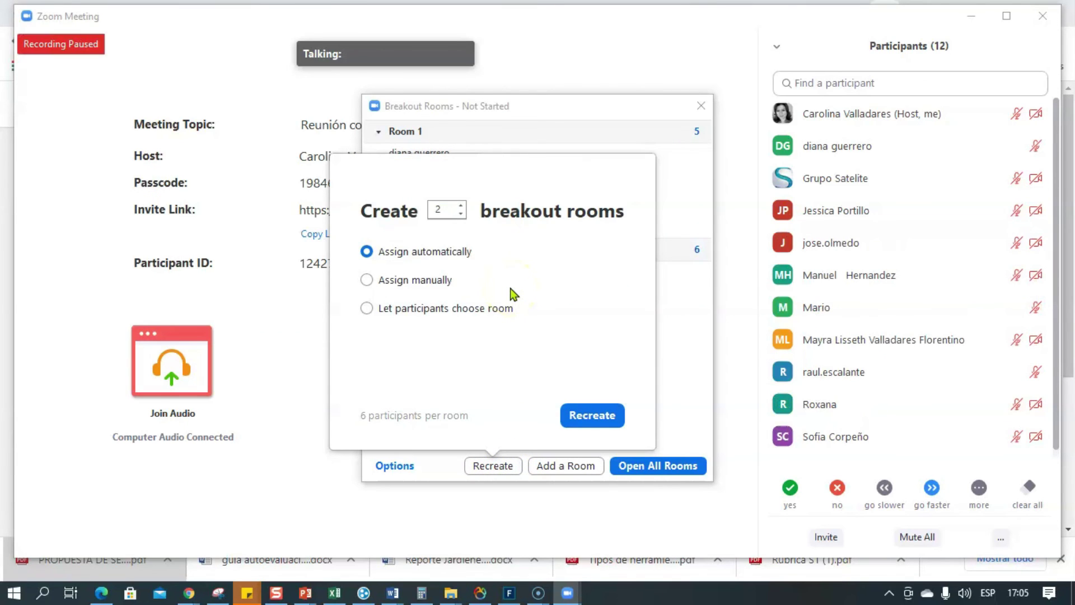
pyautogui.click(392, 279)
pyautogui.click(461, 205)
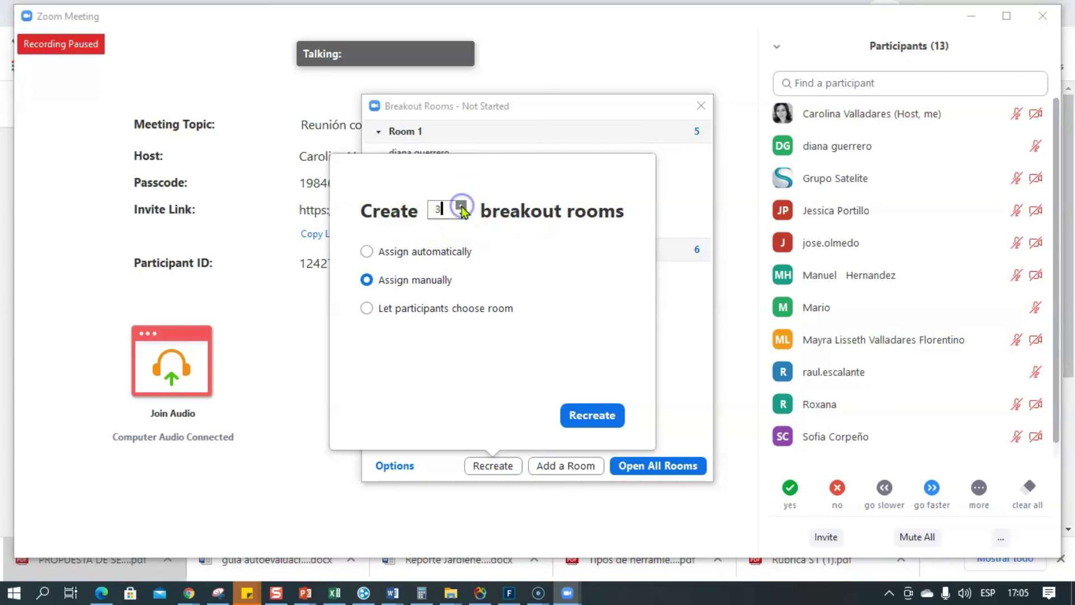
pyautogui.click(585, 421)
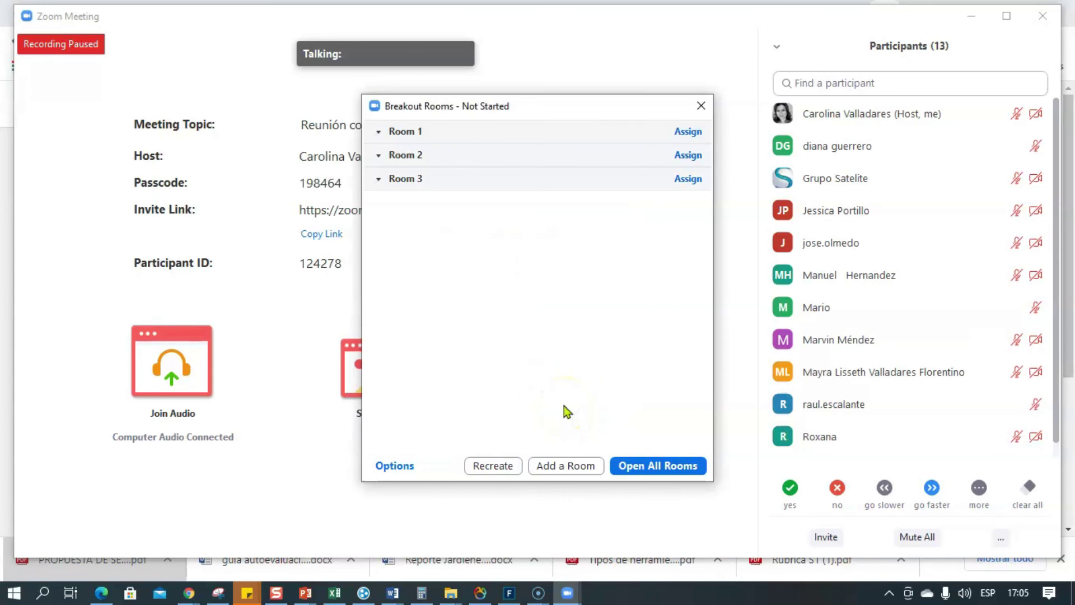
# - Set the breakout rooms to close automatically after 3 minutes with a 15-second closing countdown
pyautogui.moveTo(468, 136)
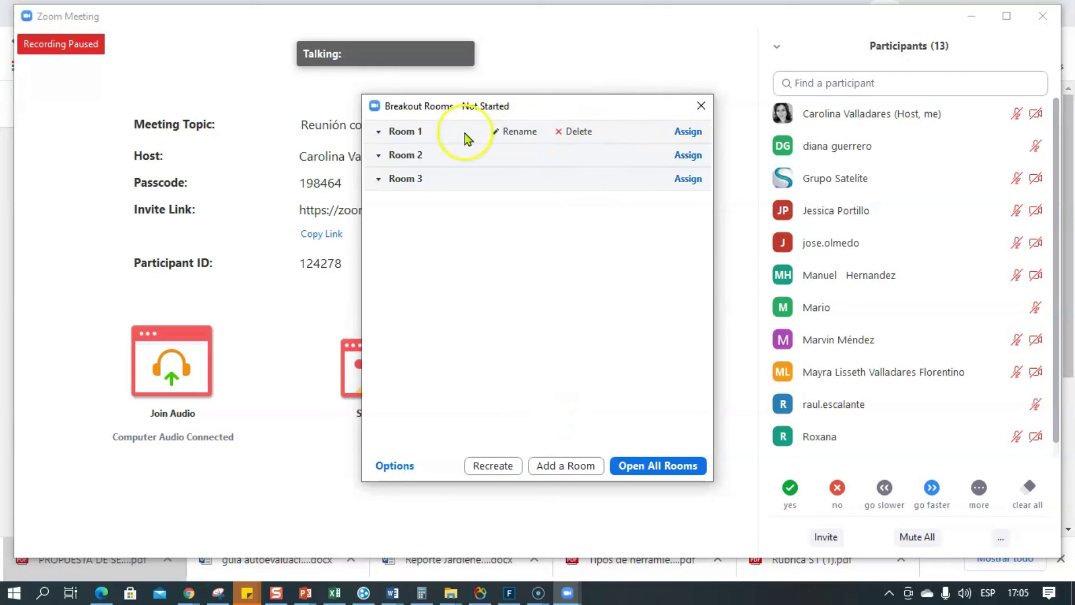
pyautogui.click(380, 133)
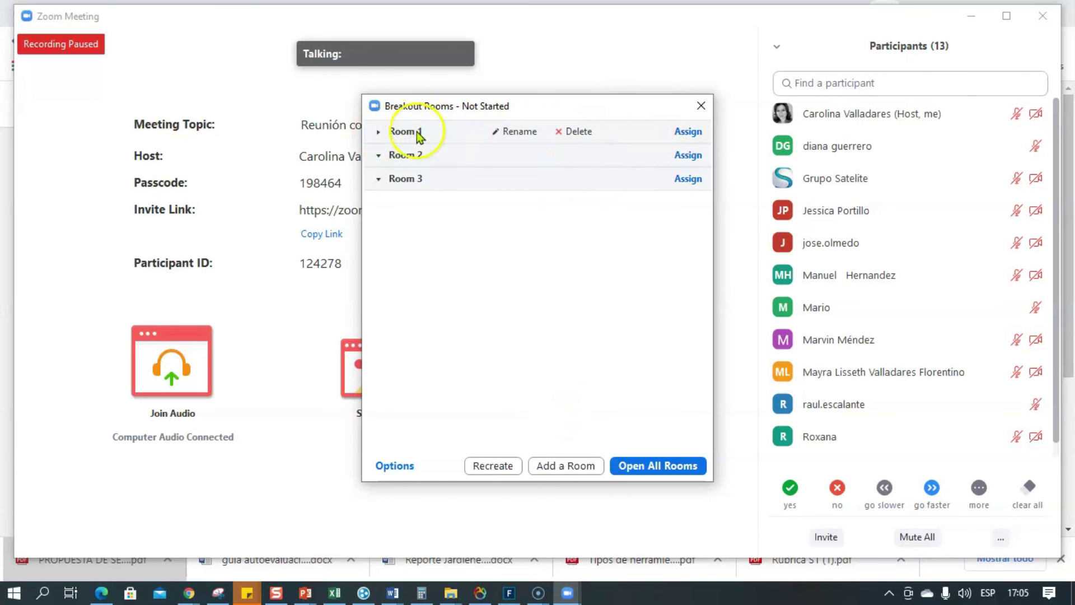
pyautogui.click(688, 132)
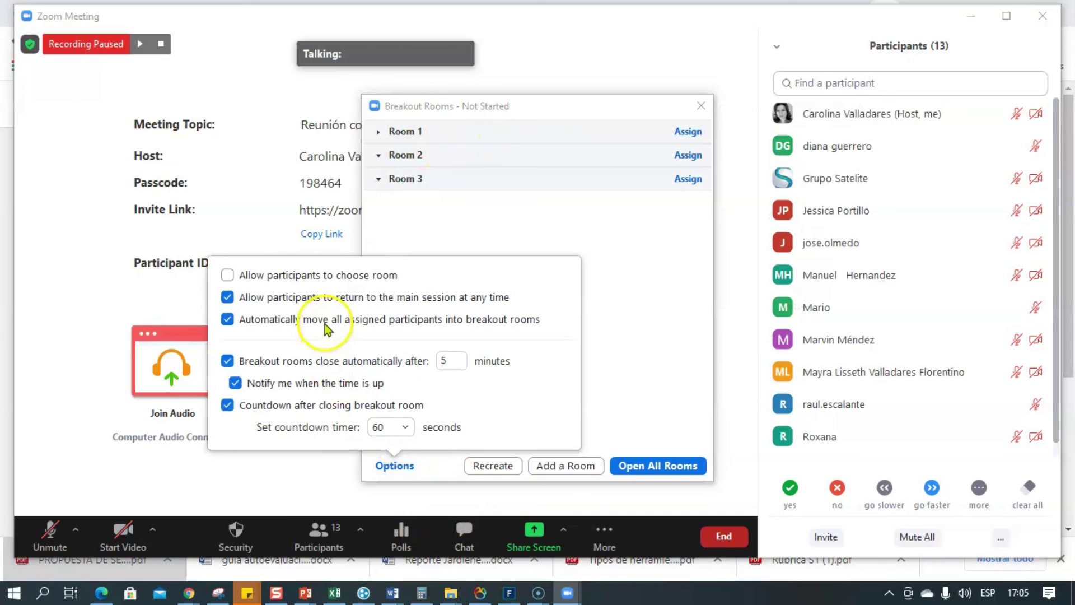
pyautogui.doubleClick(448, 360)
pyautogui.write('3')
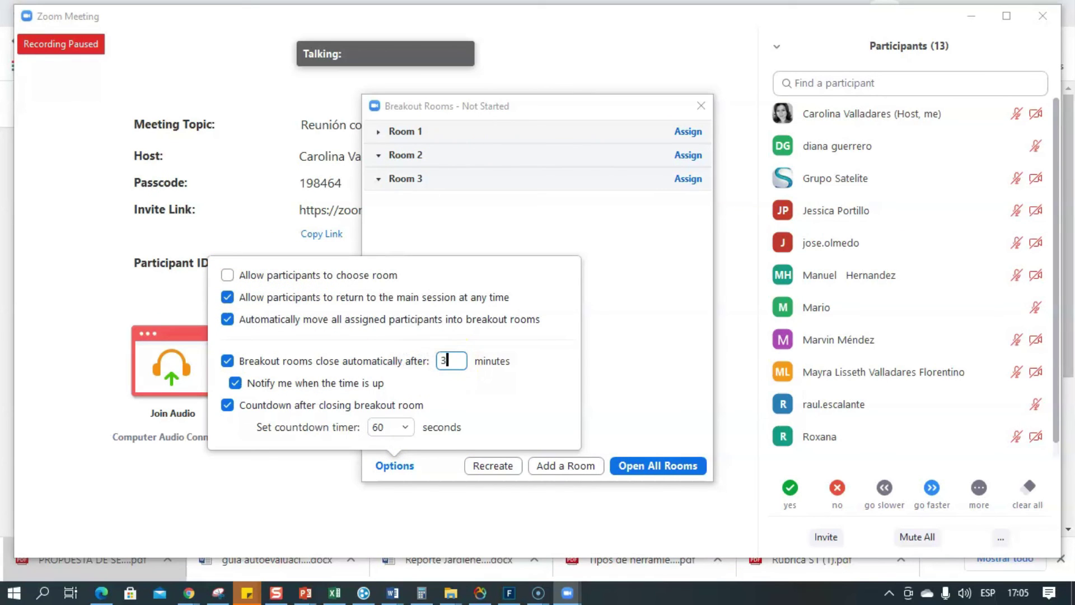
pyautogui.click(389, 430)
pyautogui.click(390, 476)
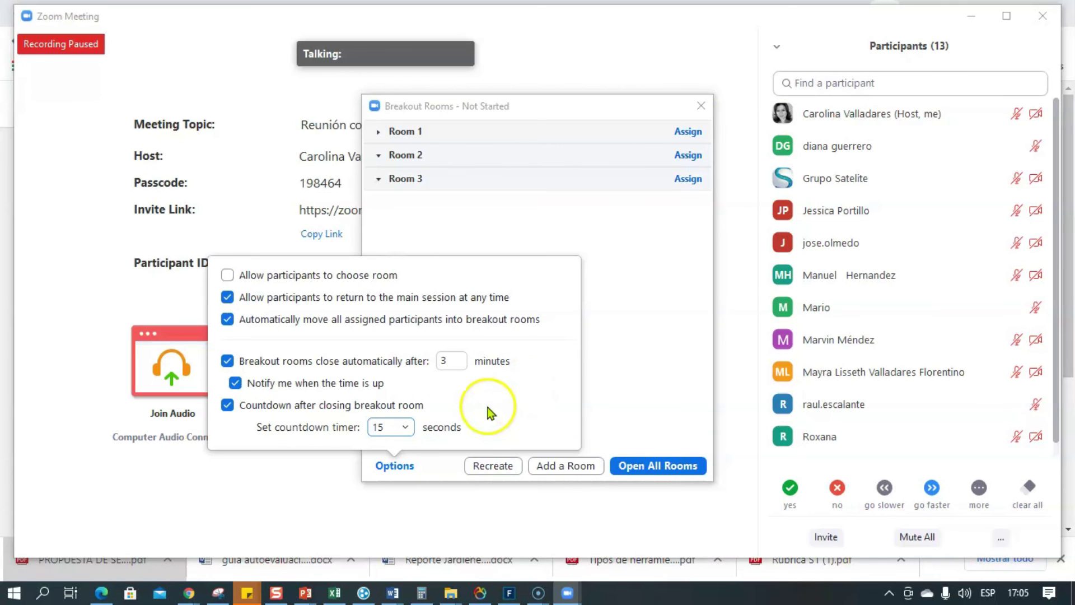
# - Recreate the three breakout rooms with participants assigned automatically
pyautogui.click(489, 465)
pyautogui.click(489, 467)
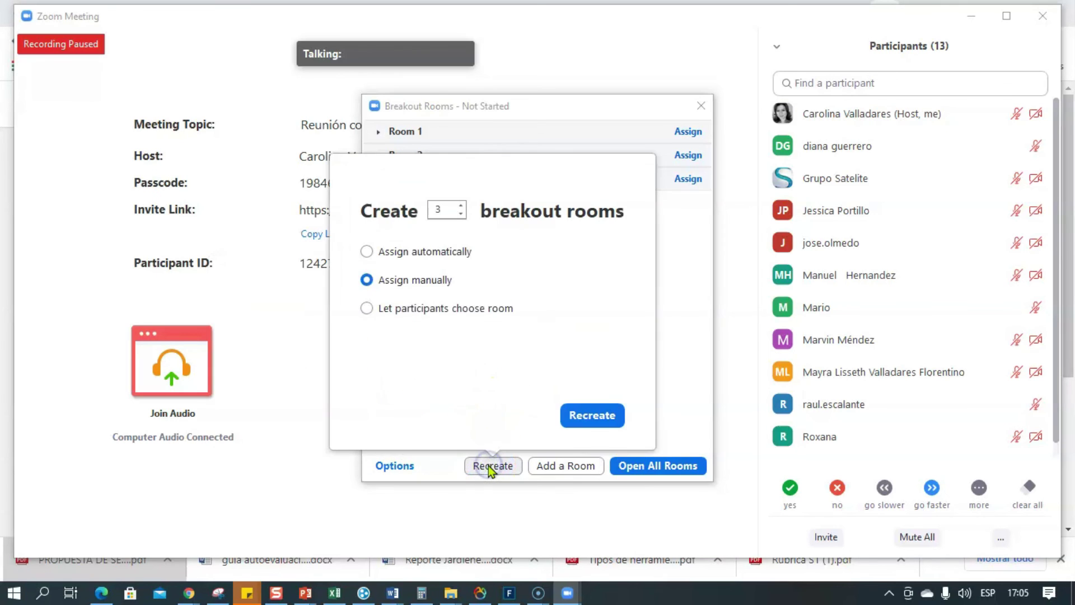
pyautogui.click(396, 252)
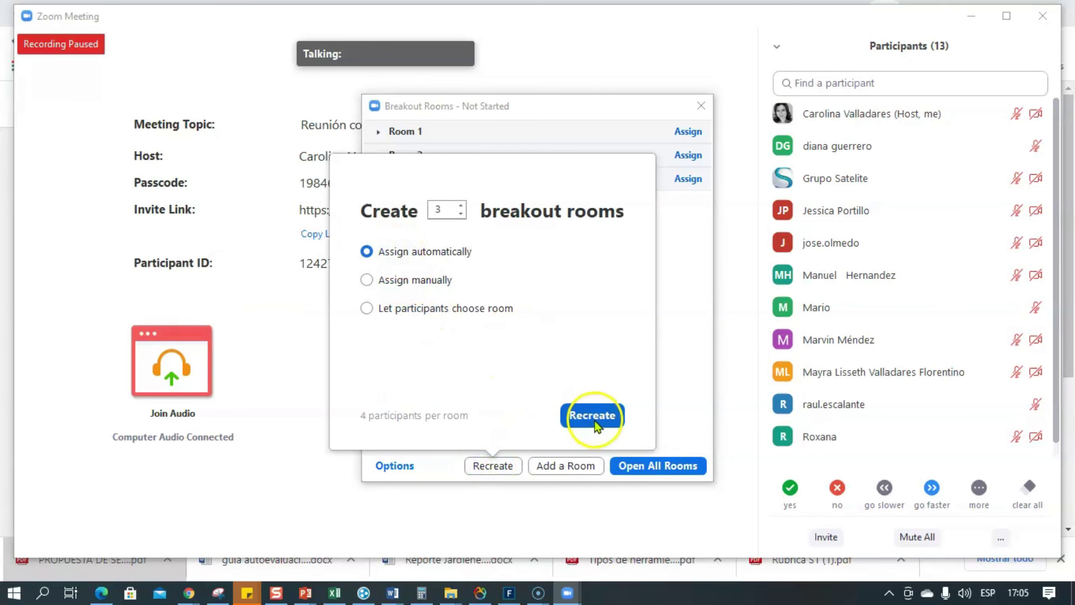
pyautogui.click(592, 415)
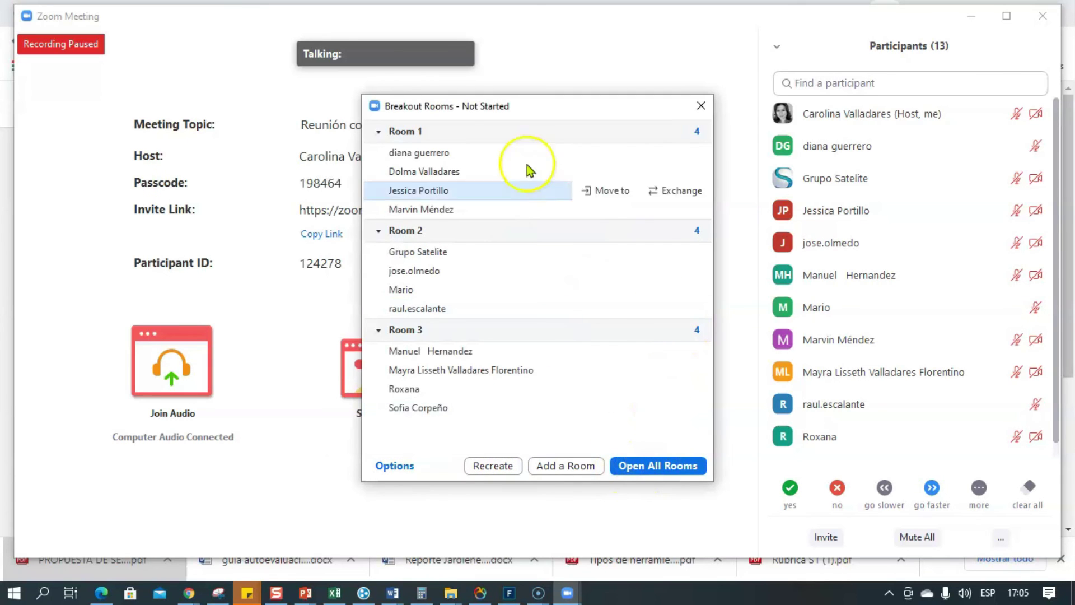
# - Open all three breakout rooms, and close them all once the participants have joined
pyautogui.moveTo(473, 253)
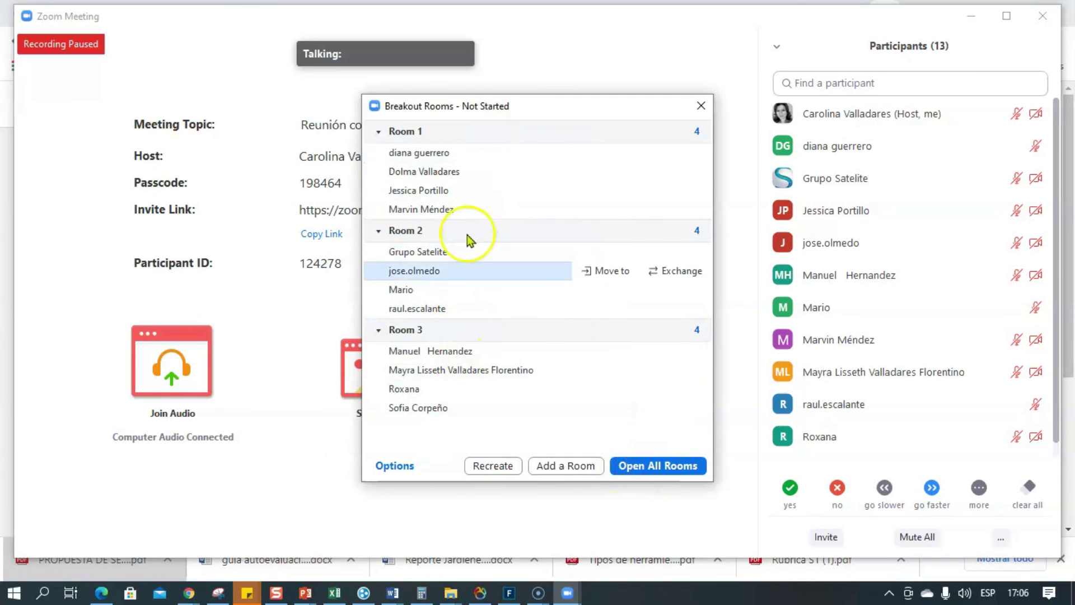
pyautogui.moveTo(448, 415)
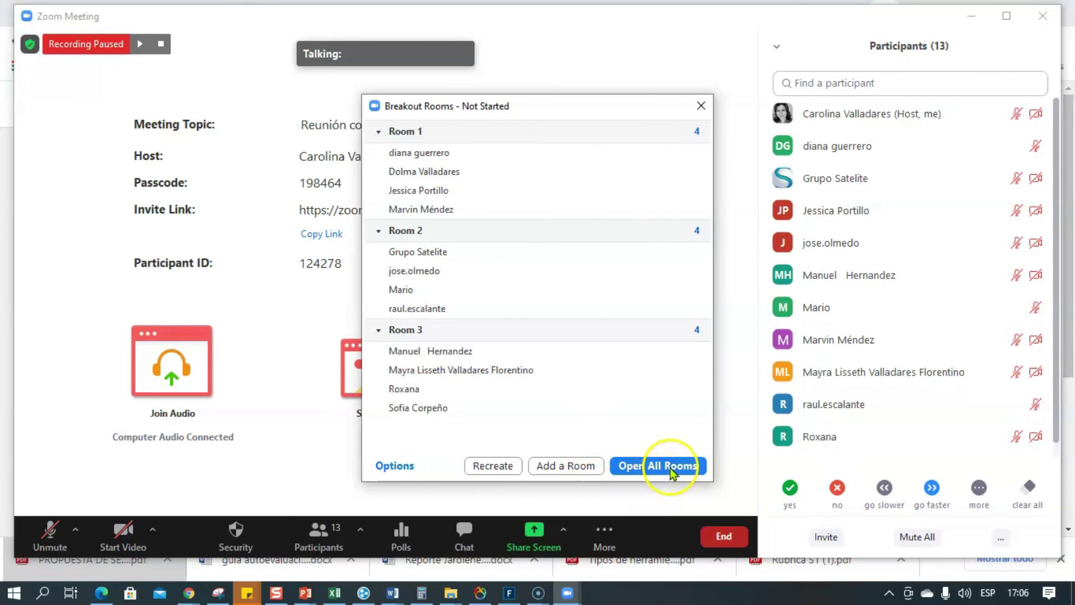
pyautogui.click(633, 464)
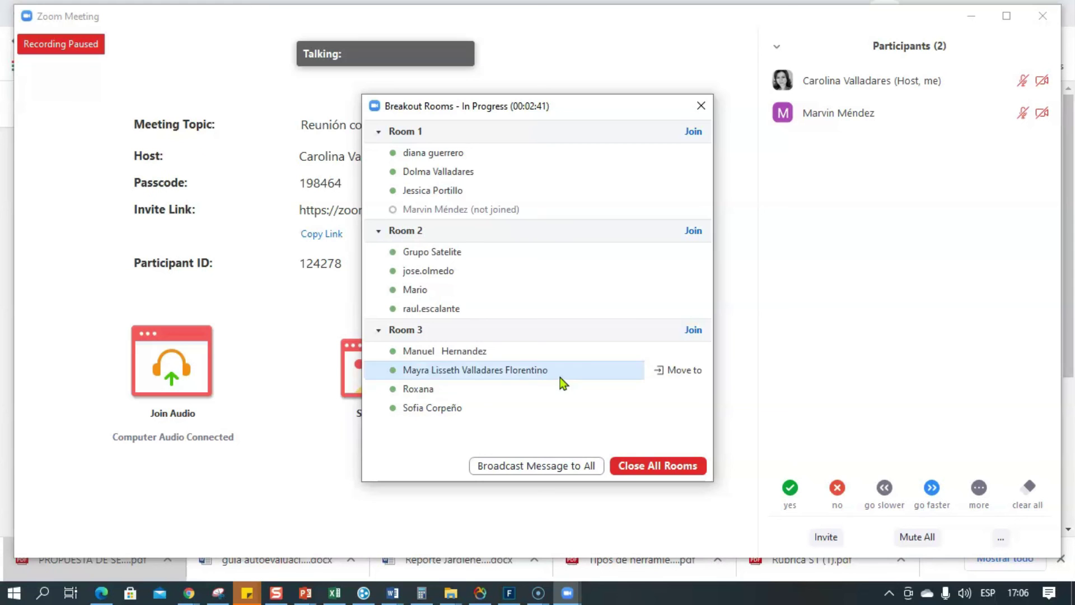
pyautogui.click(656, 466)
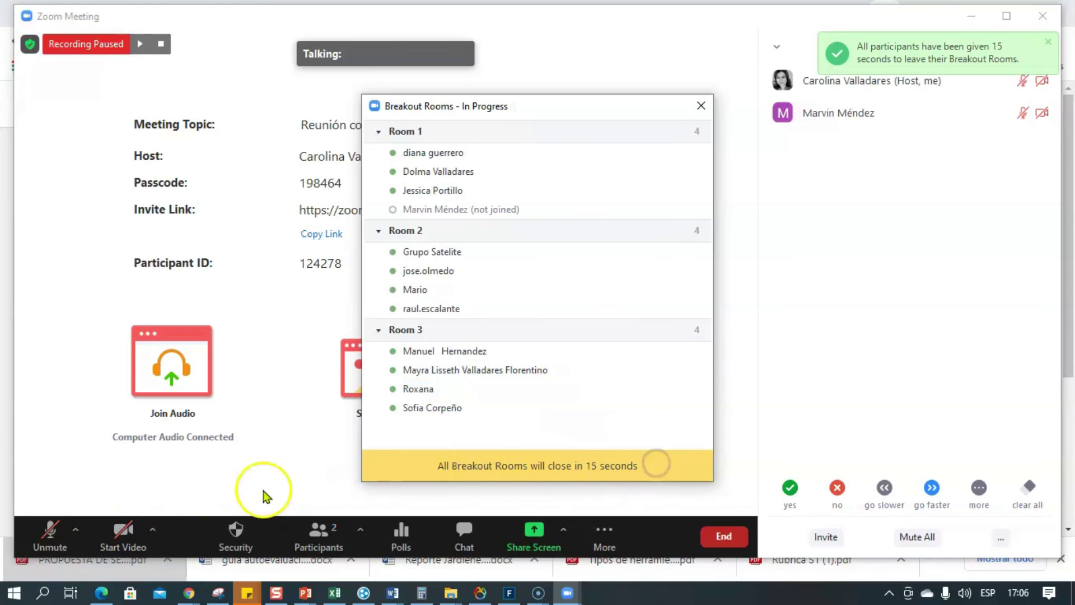
pyautogui.click(26, 571)
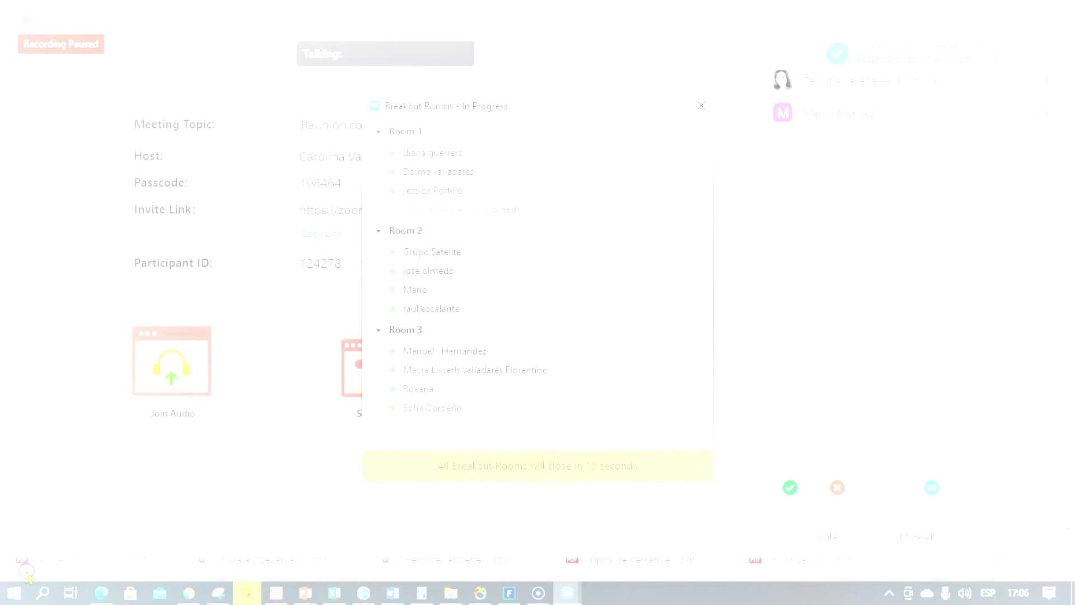